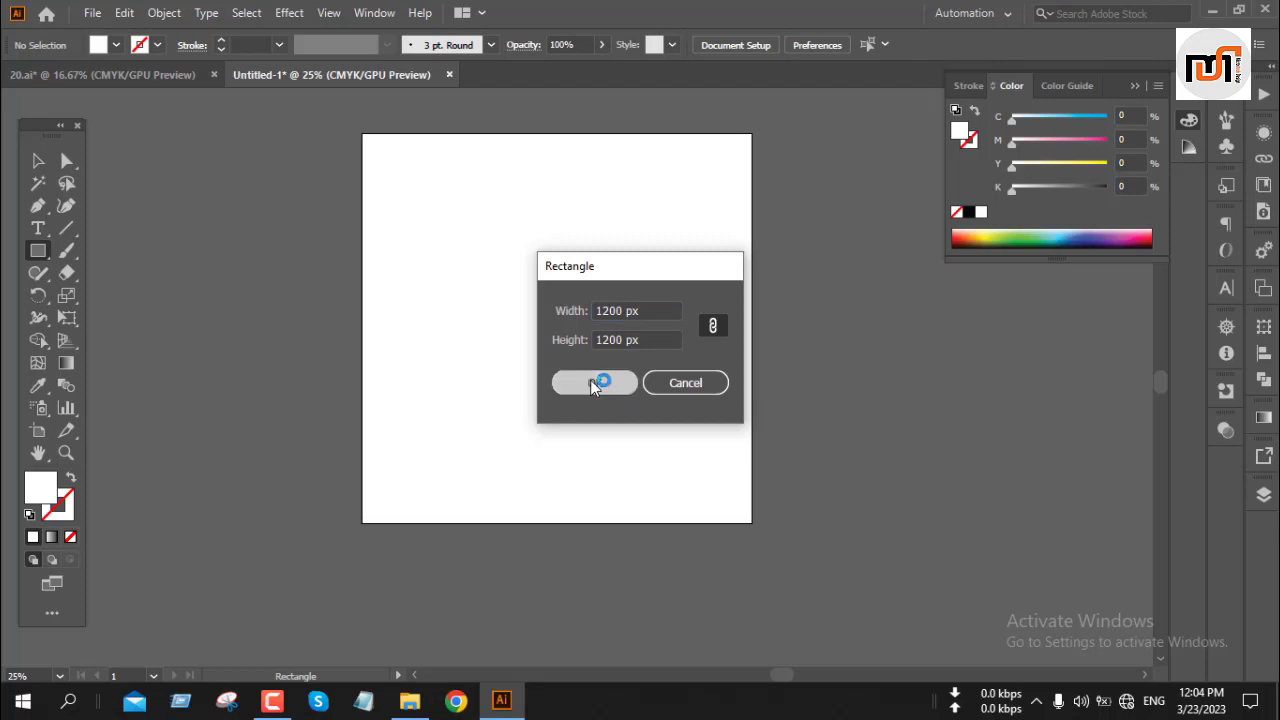
Create a 1200 × 1200 px white rectangle and align it to the artboard's left and top edges
key("v")
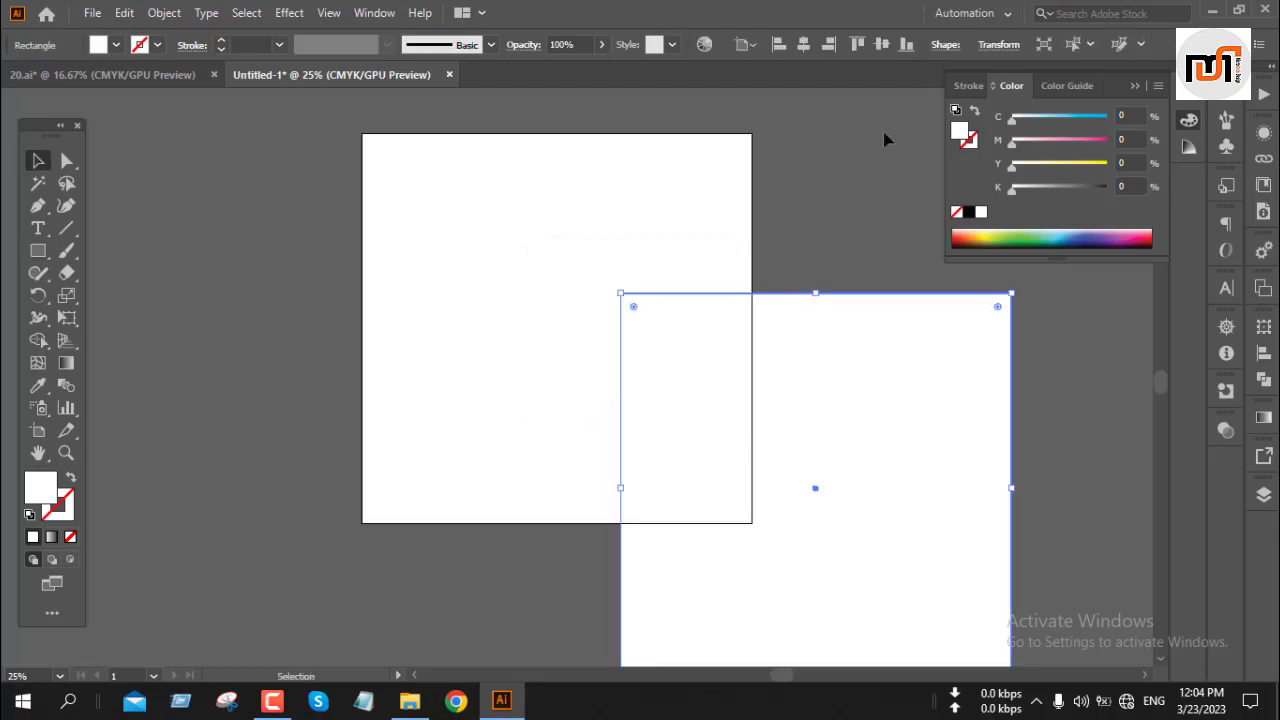
left_click(777, 45)
left_click(859, 44)
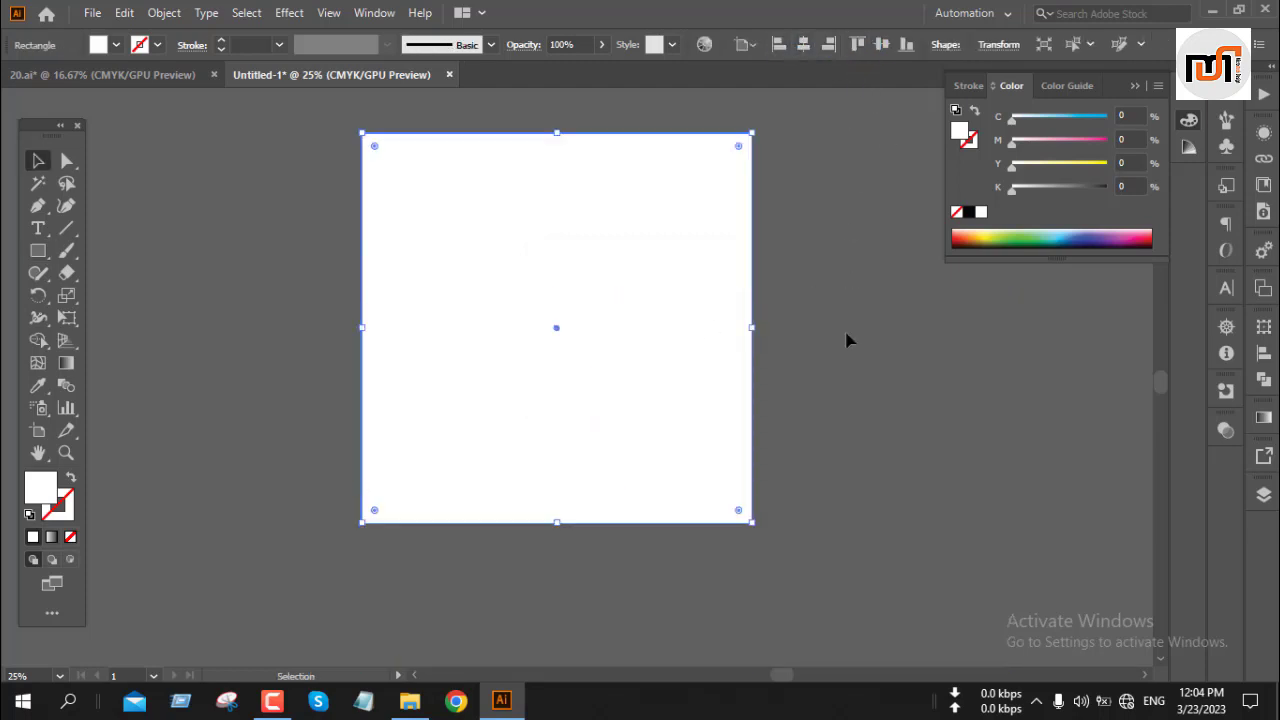
Offset the rectangle's path by -50 px to make an inner margin rectangle
left_click(177, 15)
mouse_move(267, 462)
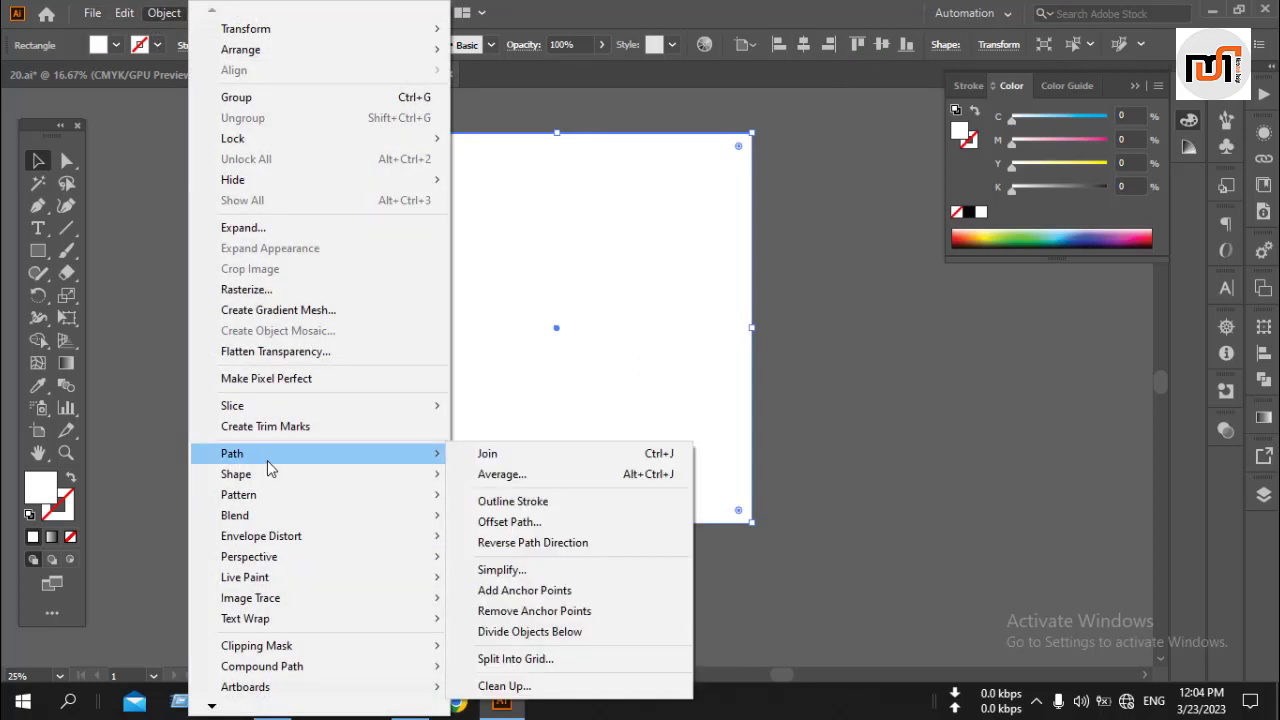
left_click(517, 523)
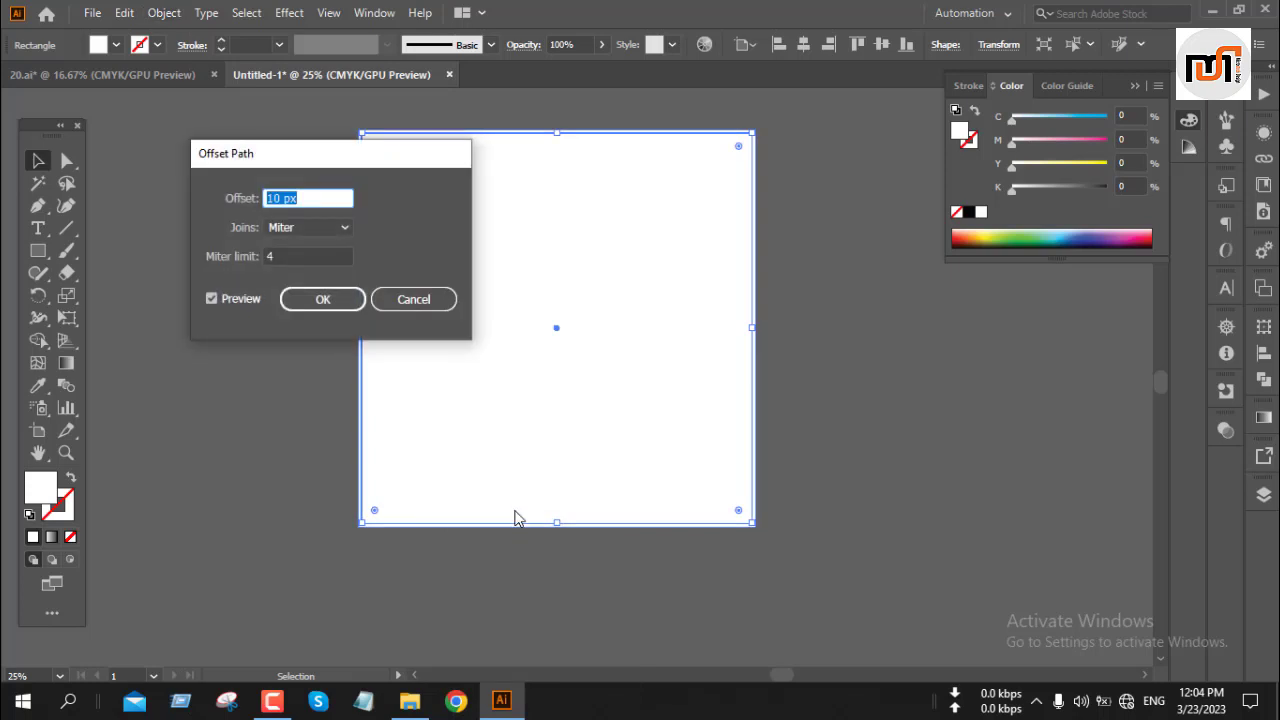
type("-50")
key("Return")
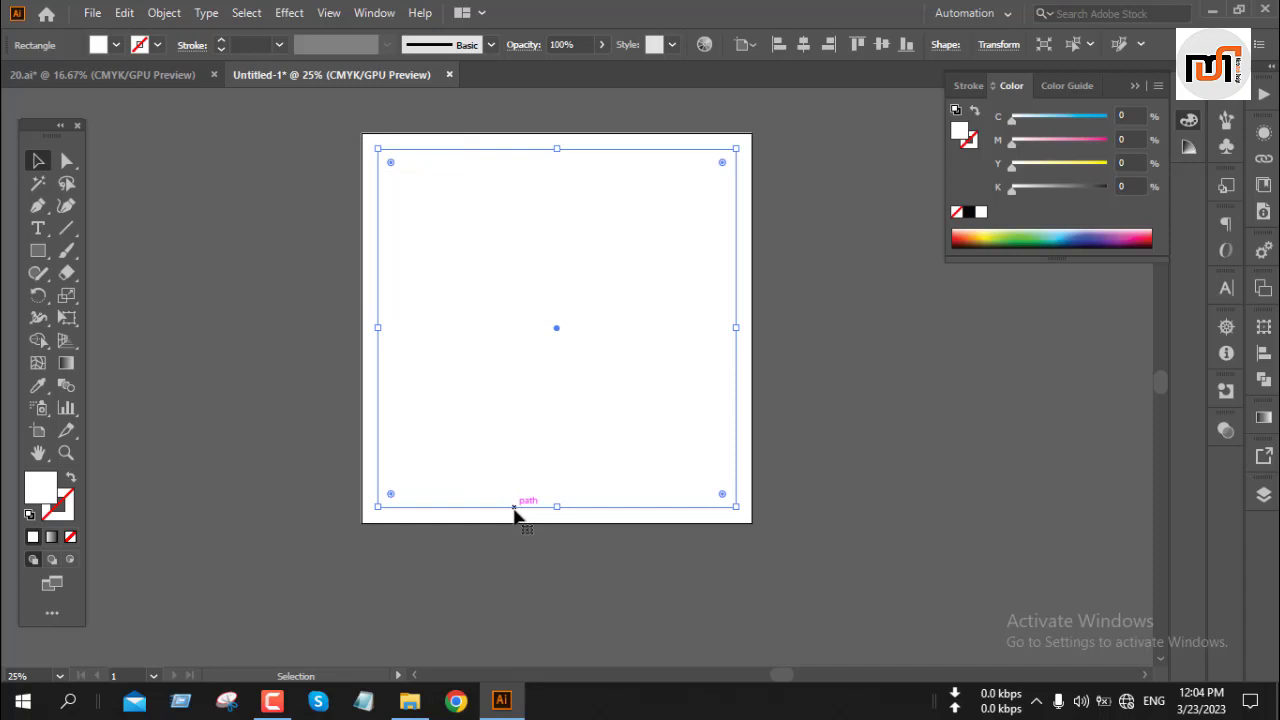
Convert the inner margin rectangle into guides
right_click(513, 510)
left_click(573, 367)
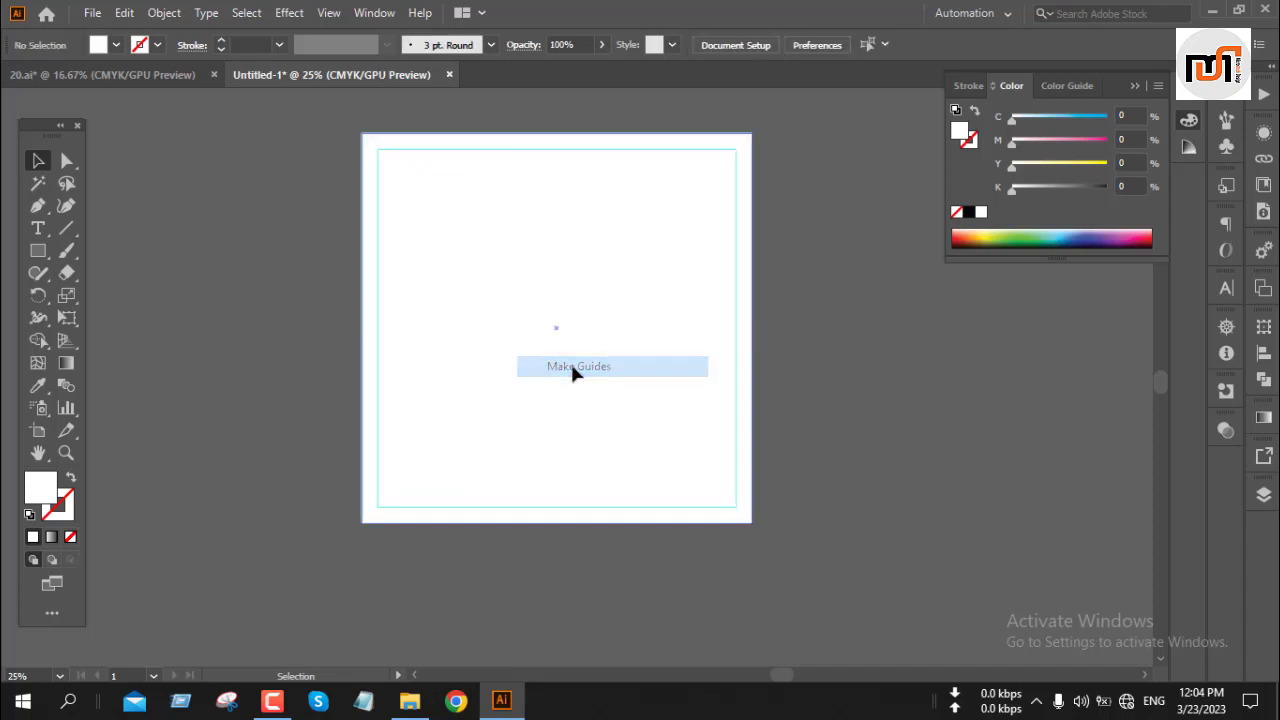
right_click(889, 344)
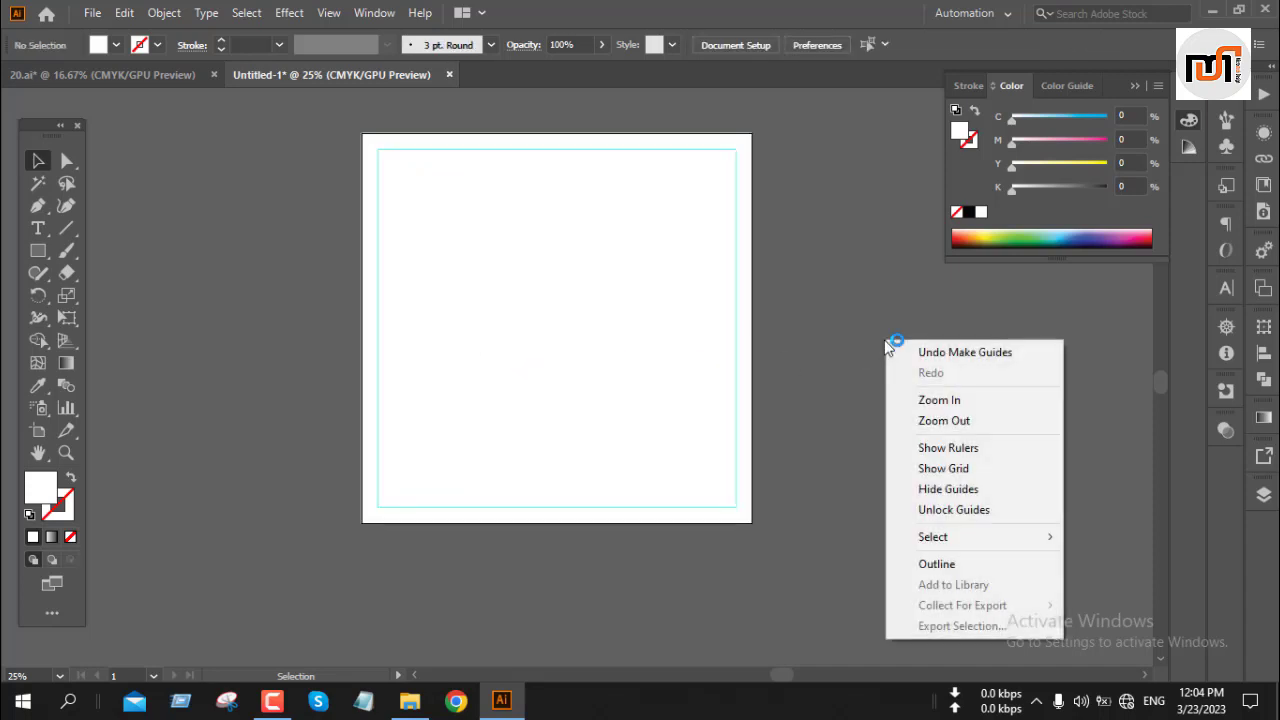
left_click(827, 413)
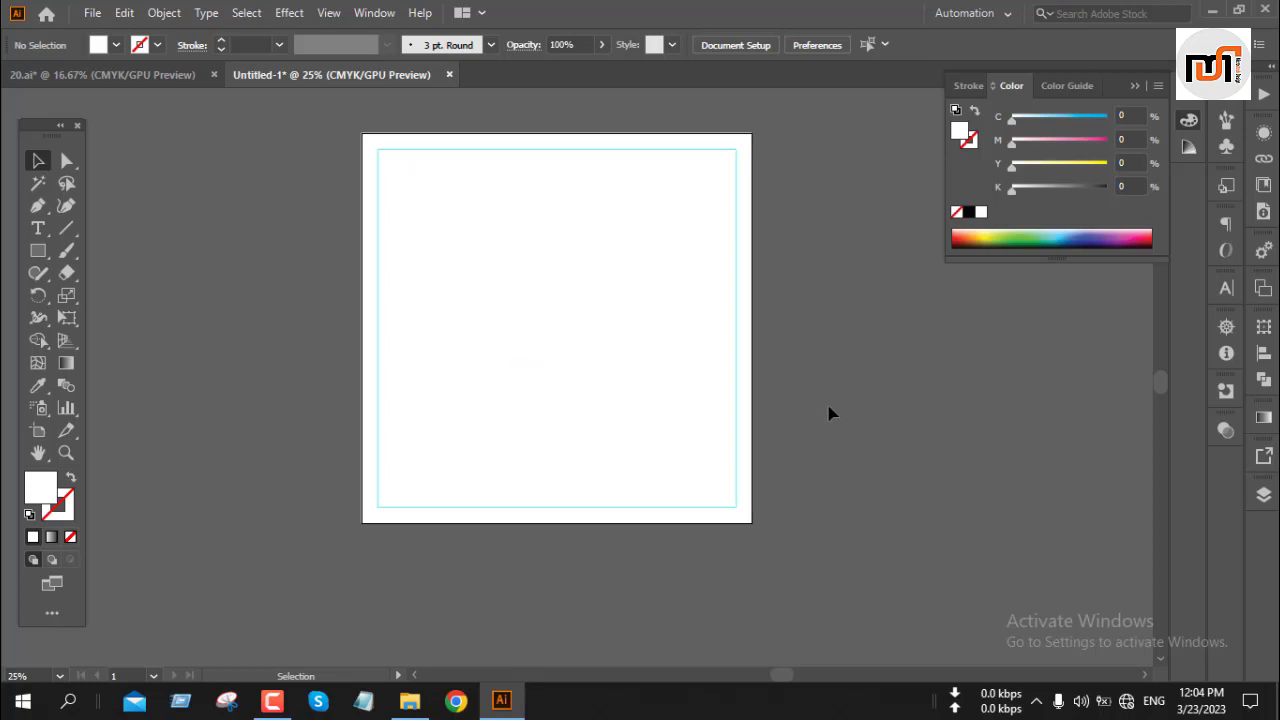
Copy the orange and purple rectangles from the 20.ai document into Untitled-1 and place them to the right of the artboard
left_click(152, 81)
scroll(820, 521, "down", 1)
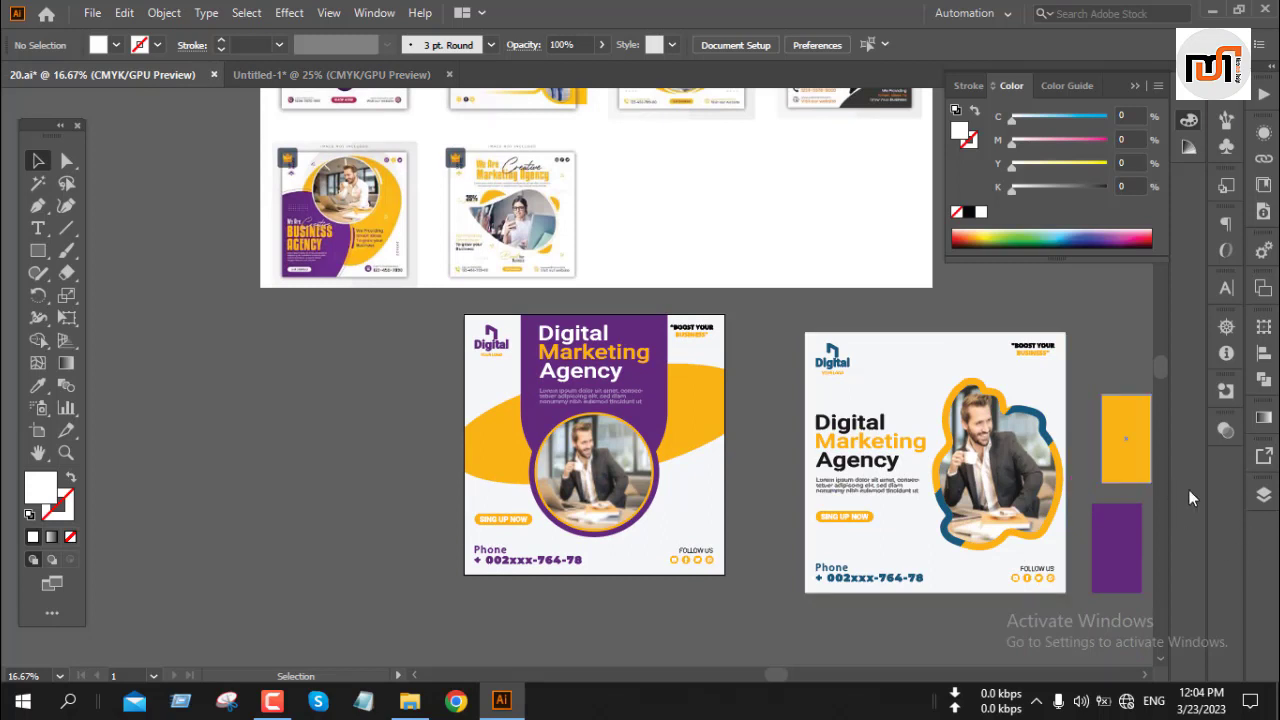
left_click(1120, 448)
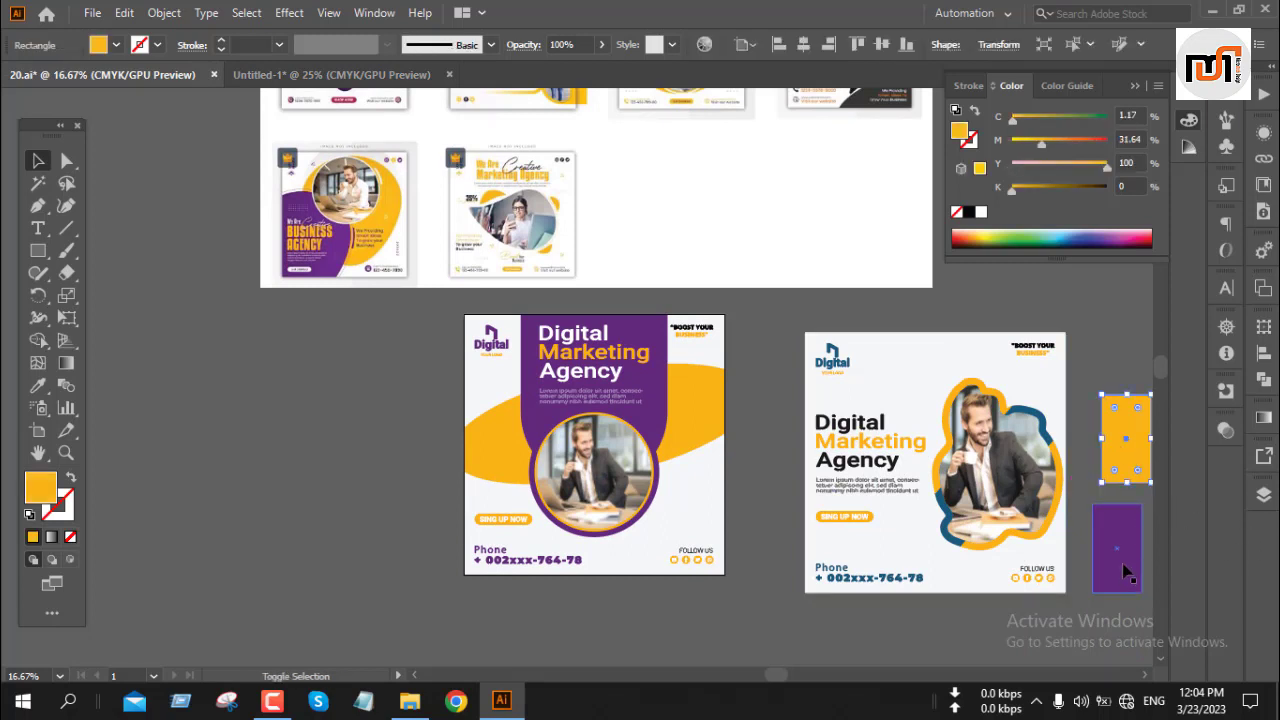
left_click(1122, 568, "shift")
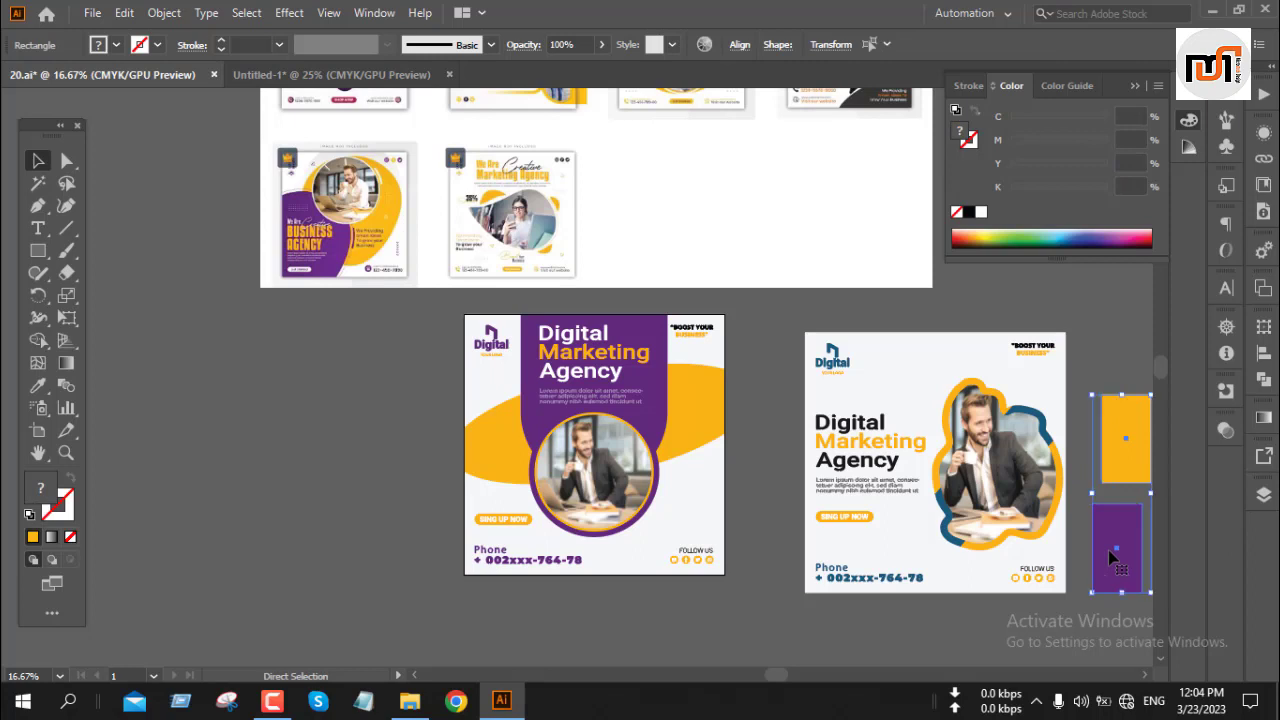
left_click(388, 75)
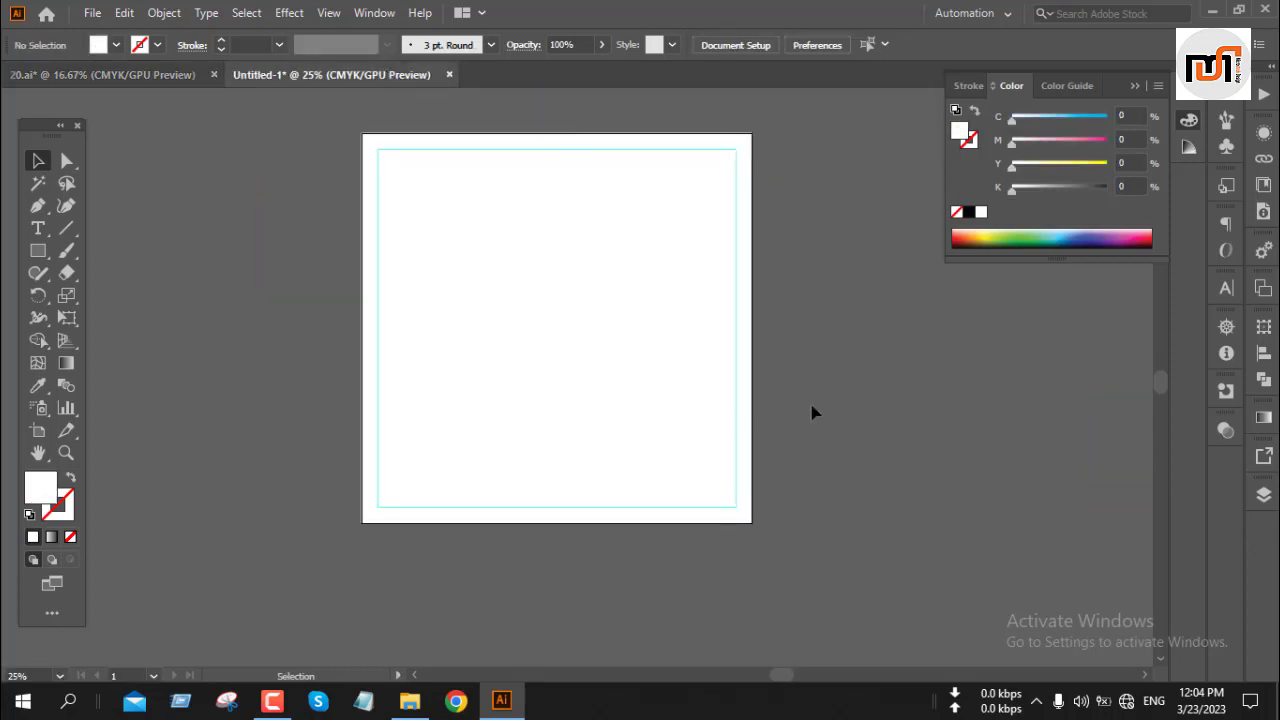
key("ctrl+v")
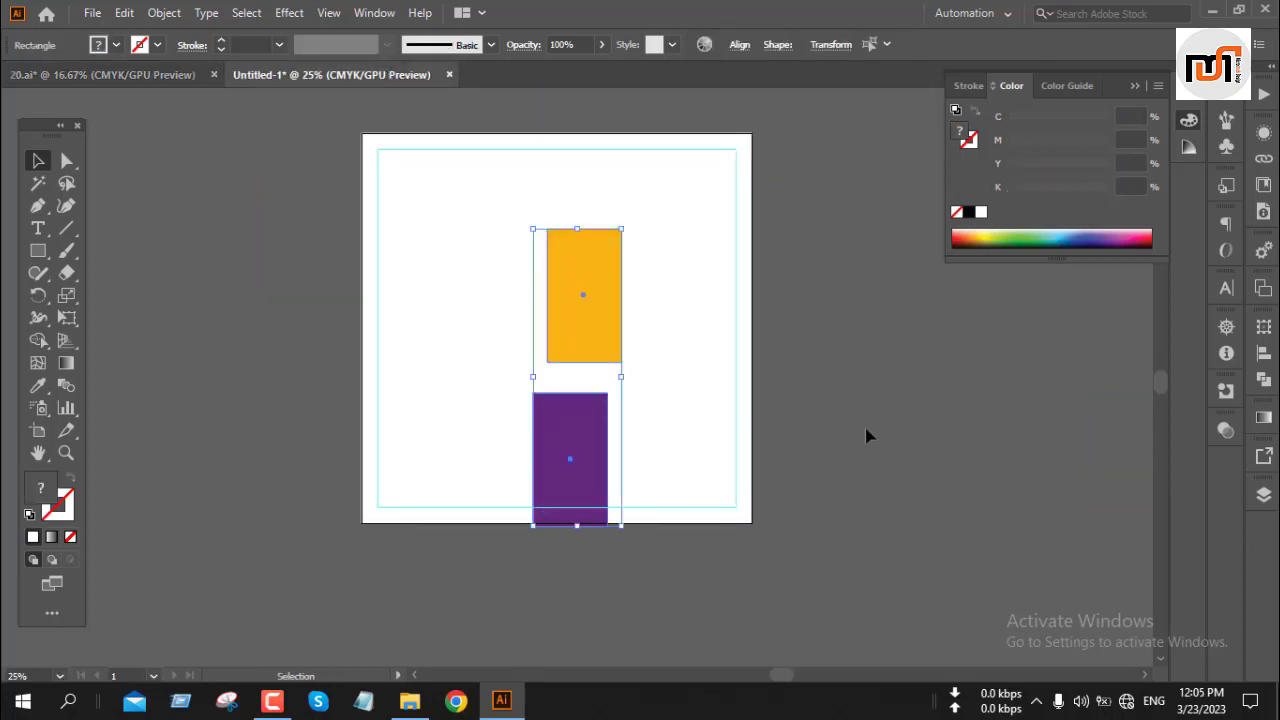
left_click_drag(586, 457, 976, 472)
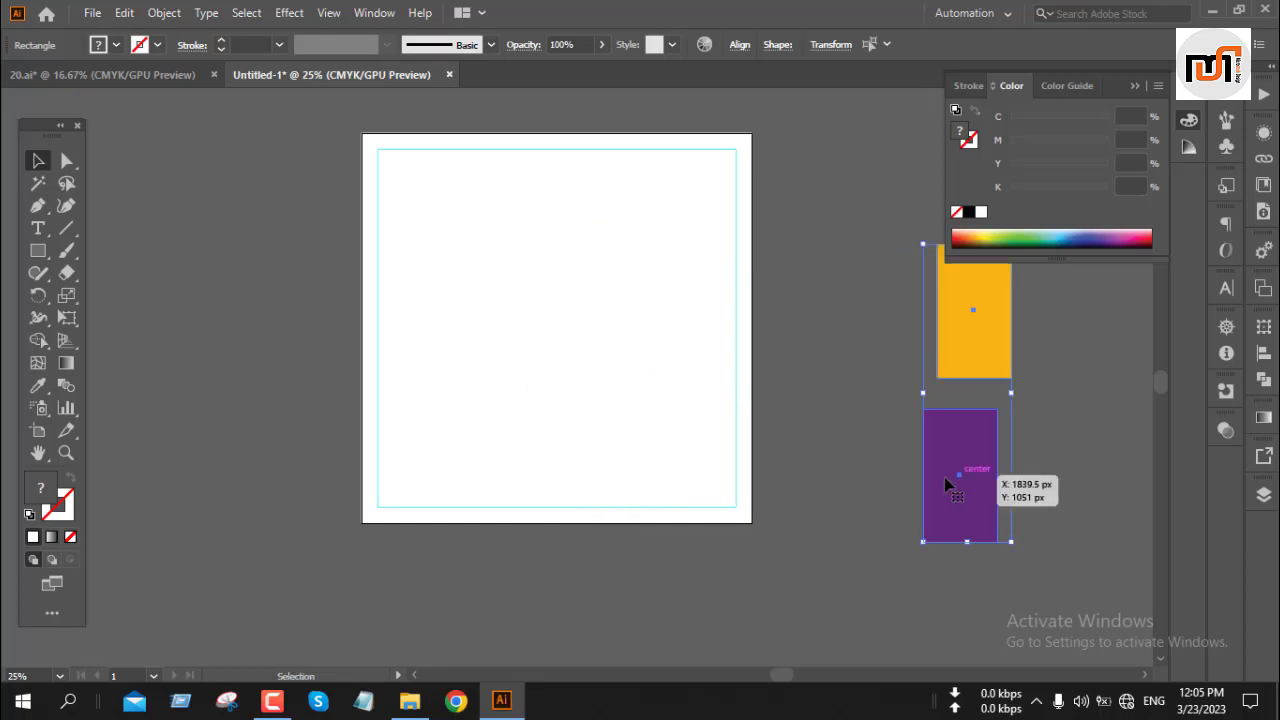
left_click(822, 383)
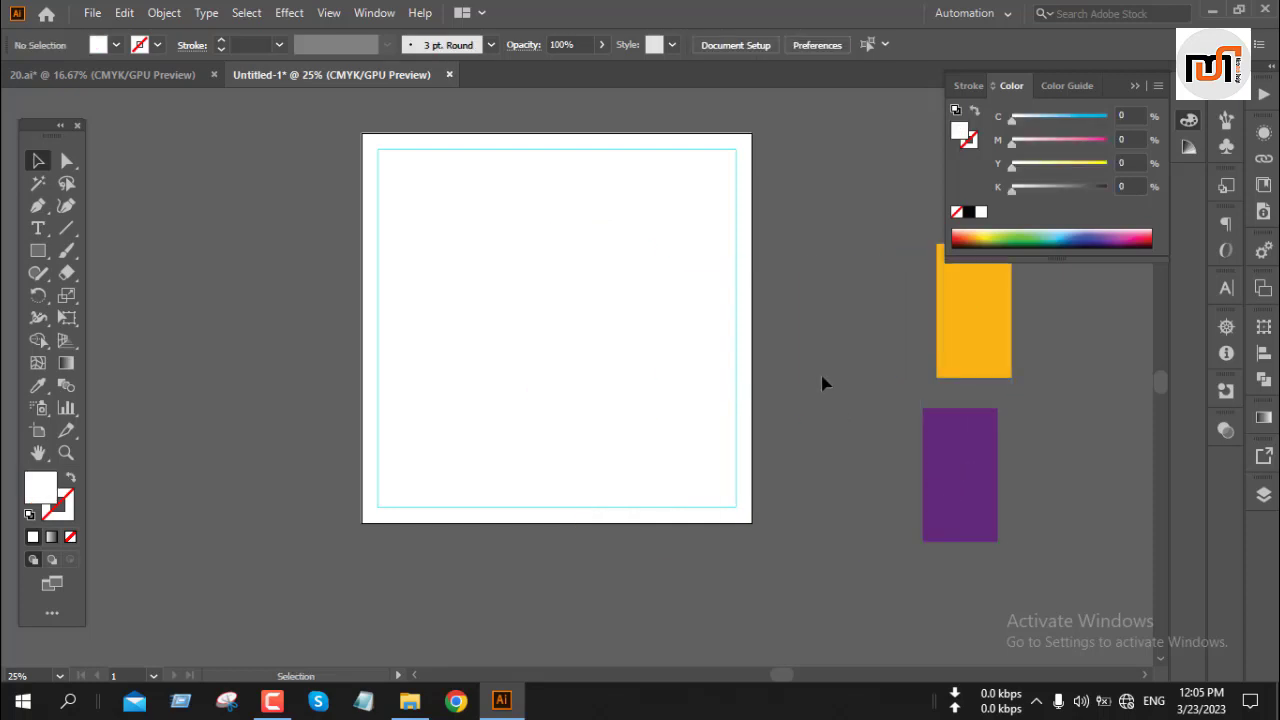
Draw a tall white ellipse across the artboard's left edge and move it above the artboard's upper-right corner
key("l")
left_click_drag(238, 243, 394, 466)
scroll(394, 466, "up", 2)
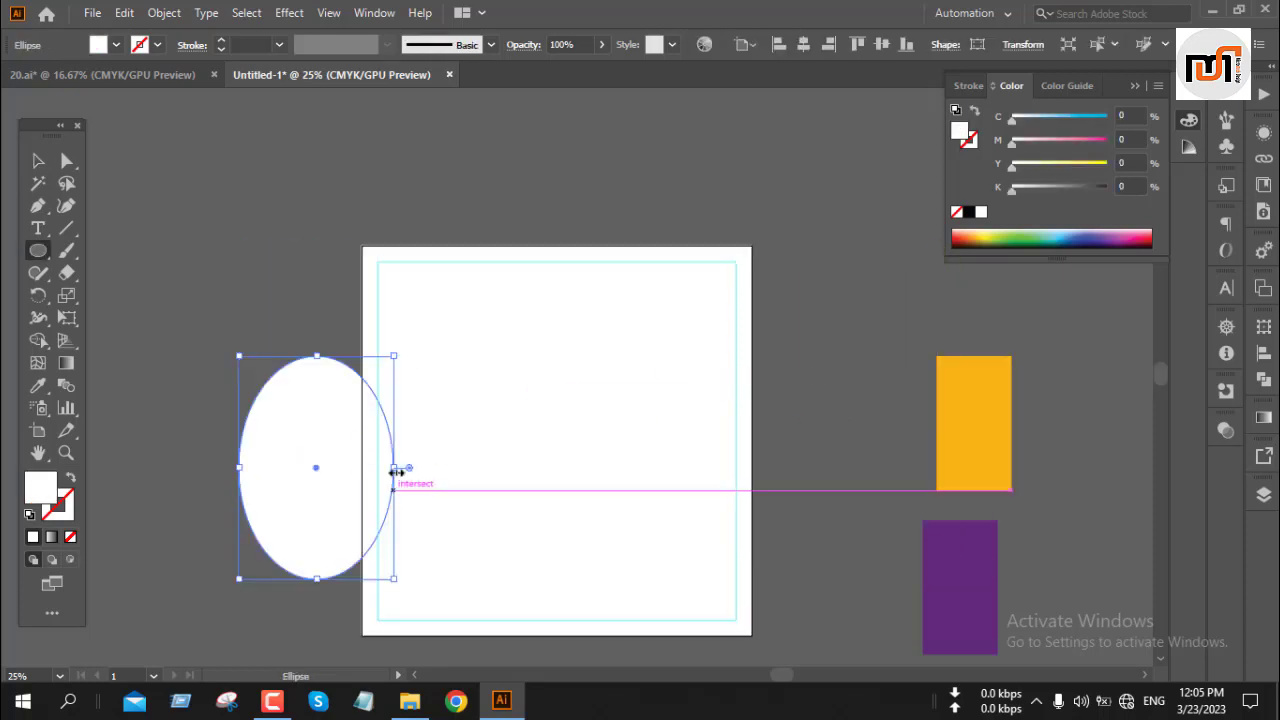
scroll(396, 472, "up", 1)
key("v")
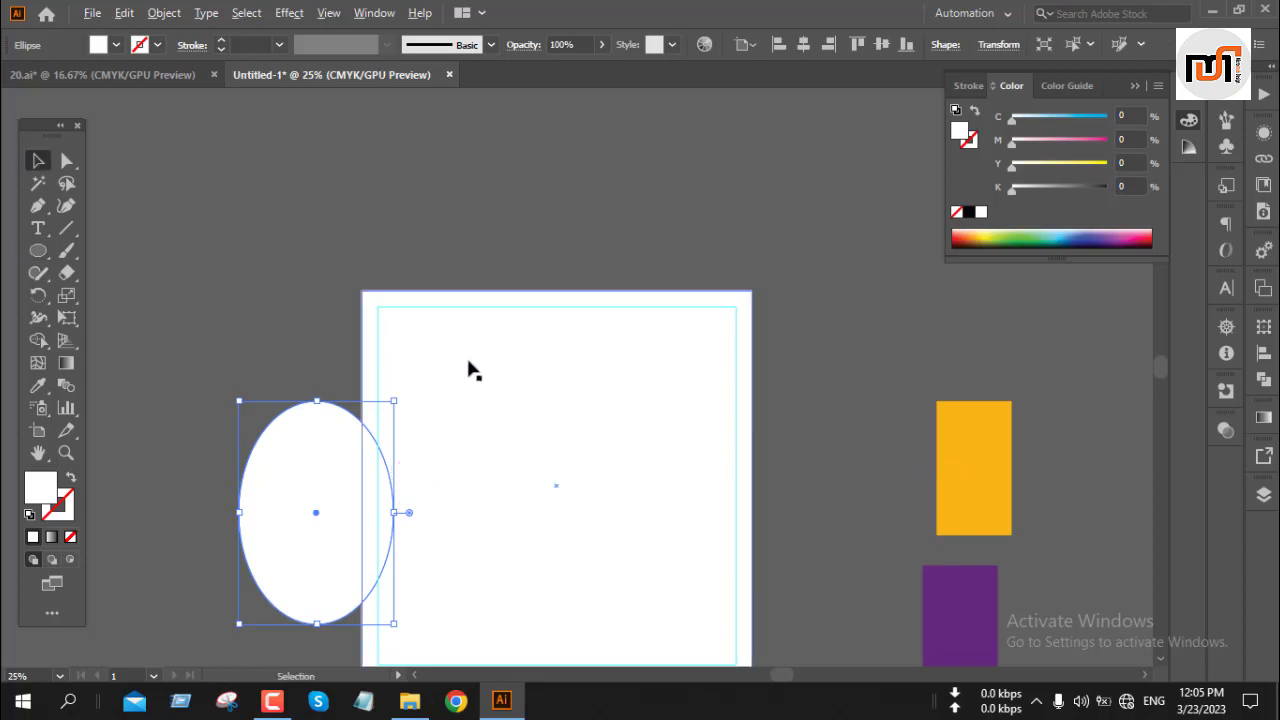
scroll(469, 369, "down", 1)
left_click(1134, 86)
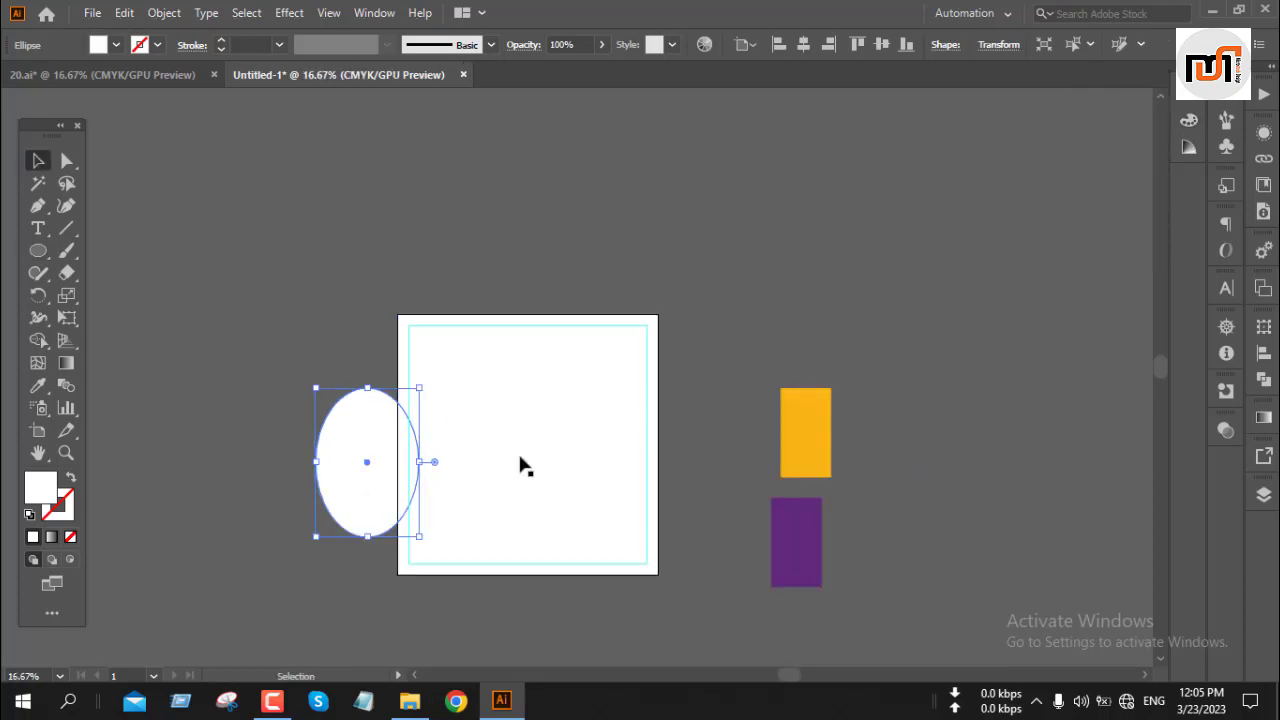
left_click_drag(343, 466, 675, 205)
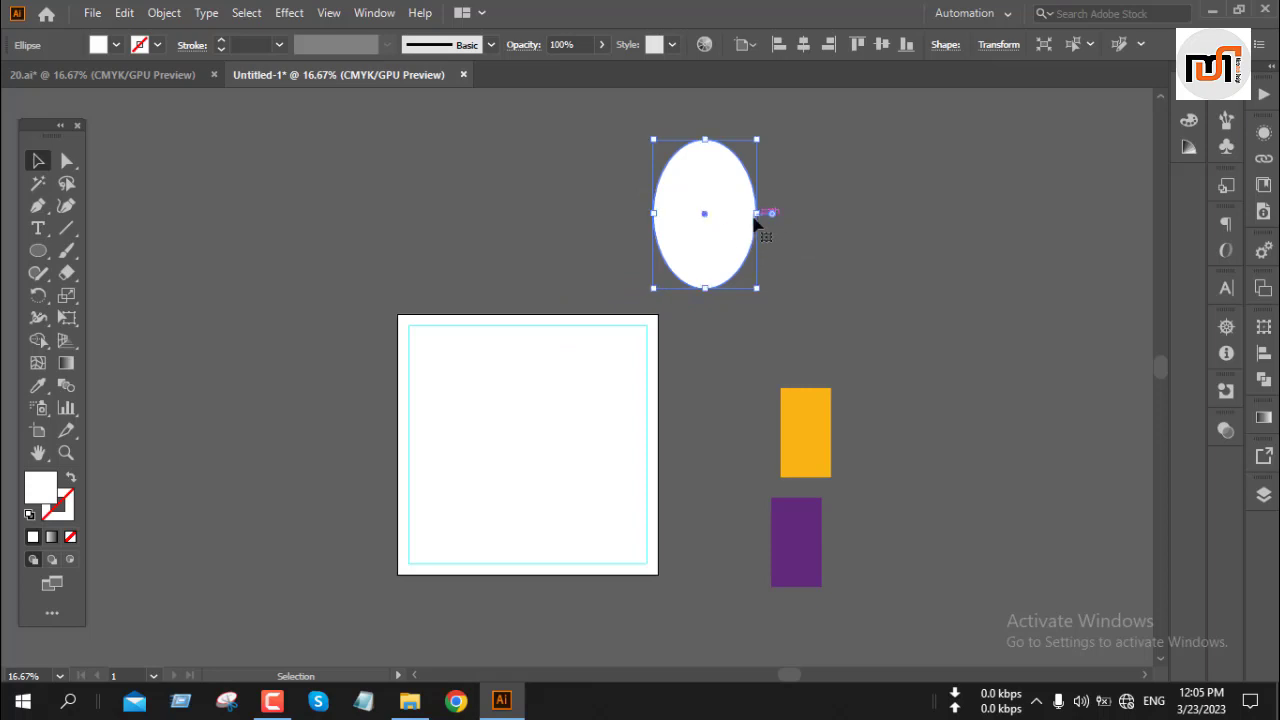
left_click_drag(760, 212, 794, 219)
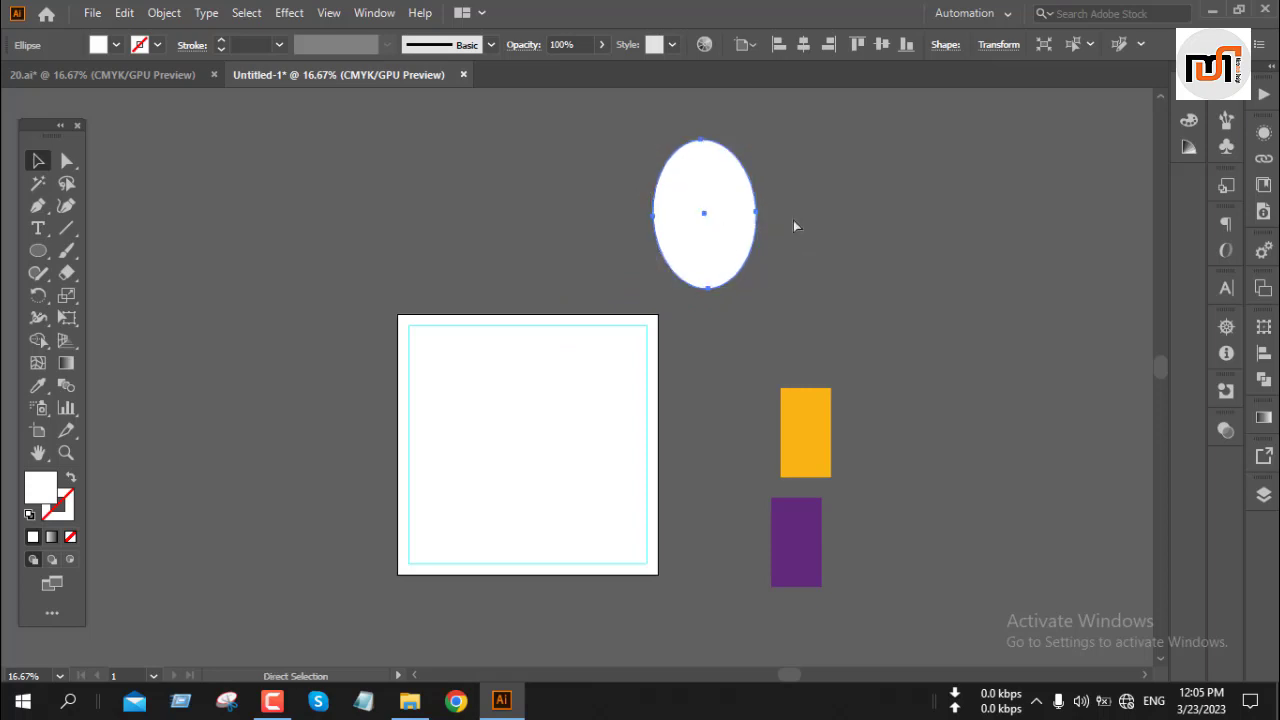
key("ctrl+z")
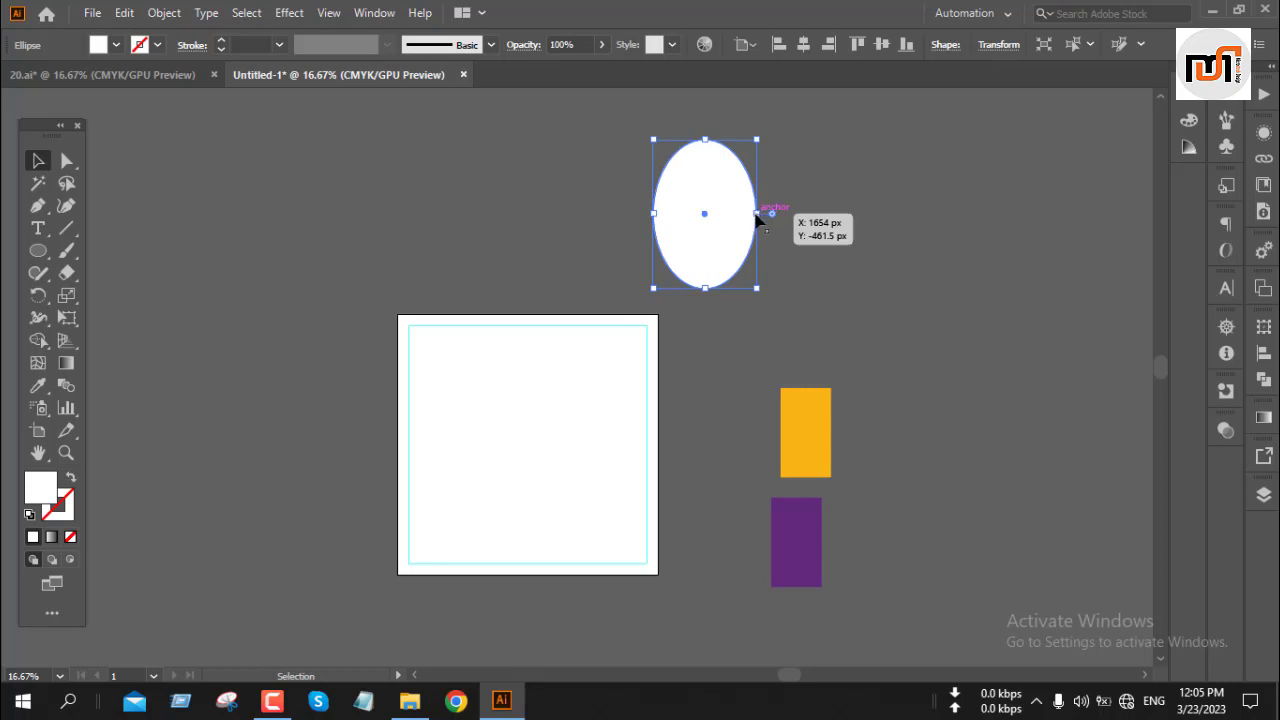
left_click_drag(757, 220, 771, 210)
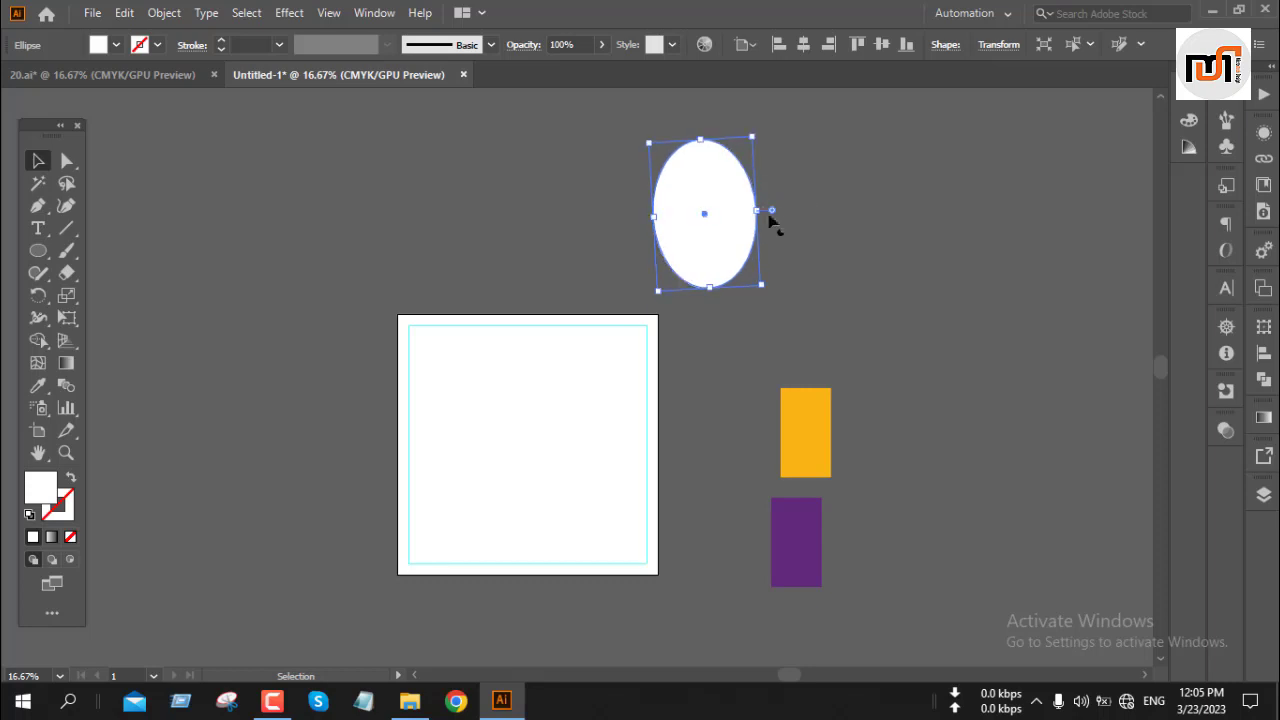
key("ctrl+z")
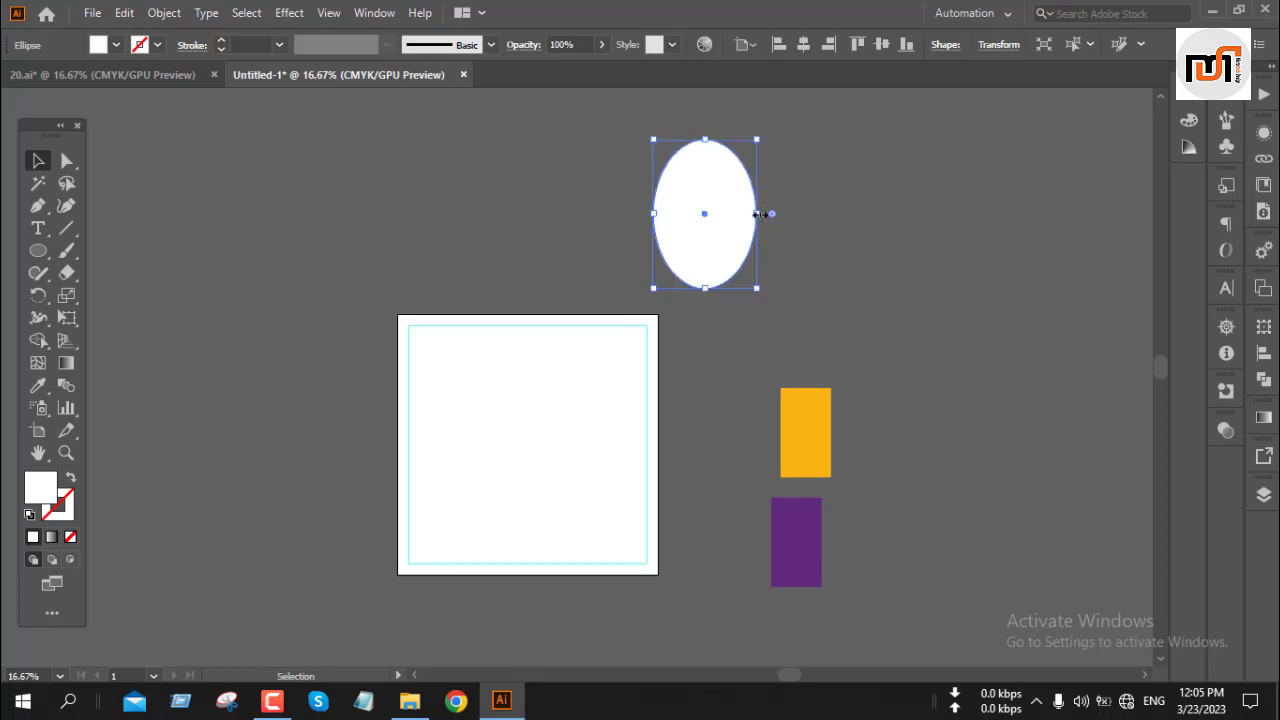
Widen the ellipse to the right, stretch it downward, and shift it slightly farther up from the artboard
left_click_drag(768, 213, 818, 226)
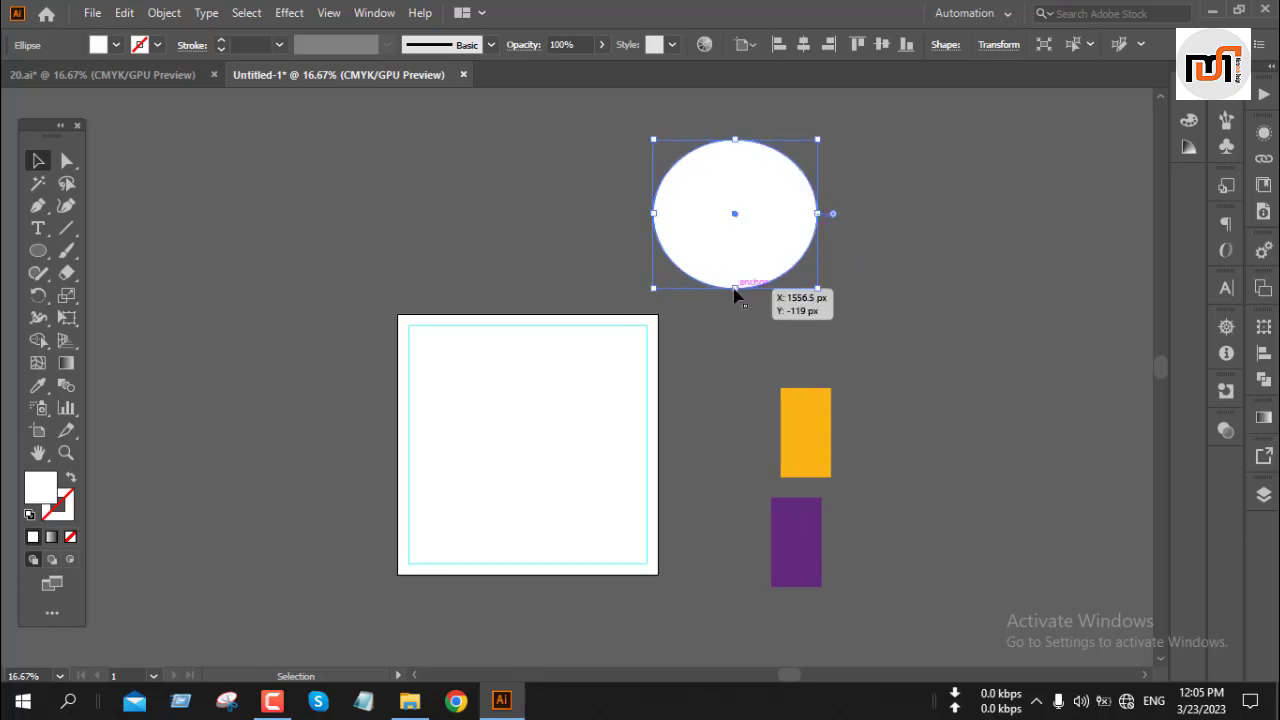
left_click_drag(735, 288, 735, 328)
left_click(880, 260)
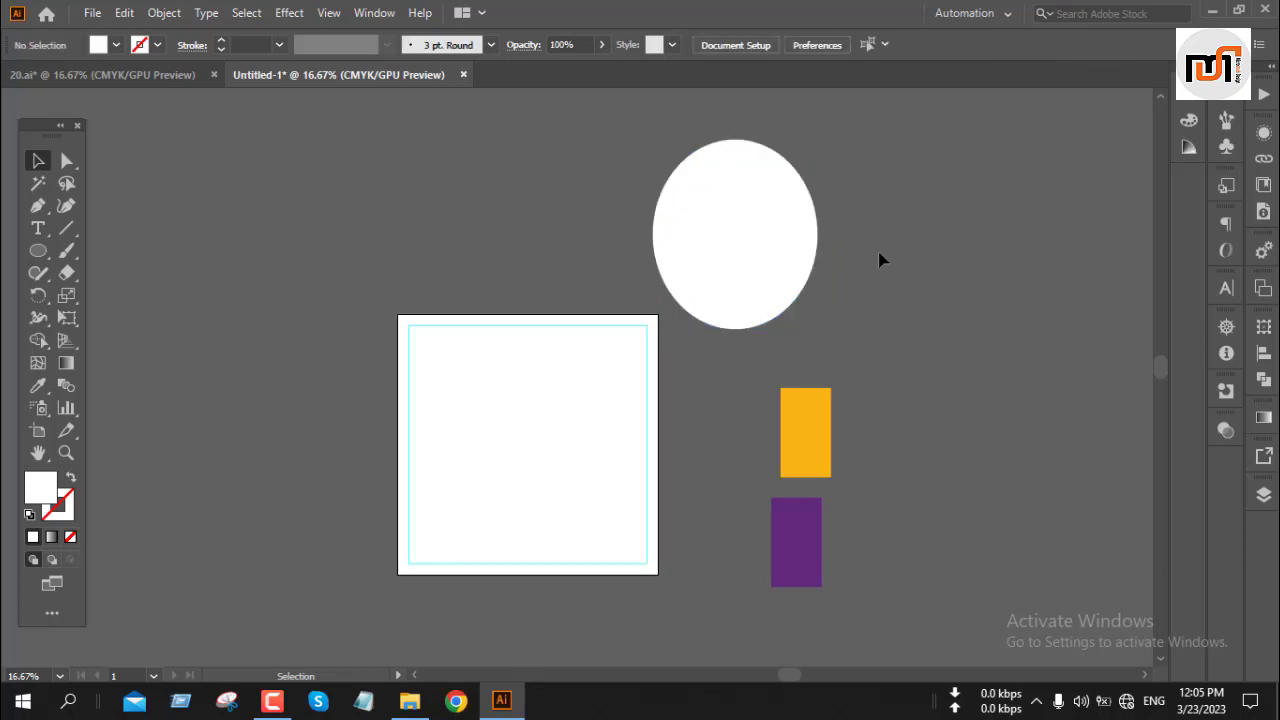
left_click(800, 252)
left_click_drag(771, 251, 771, 217)
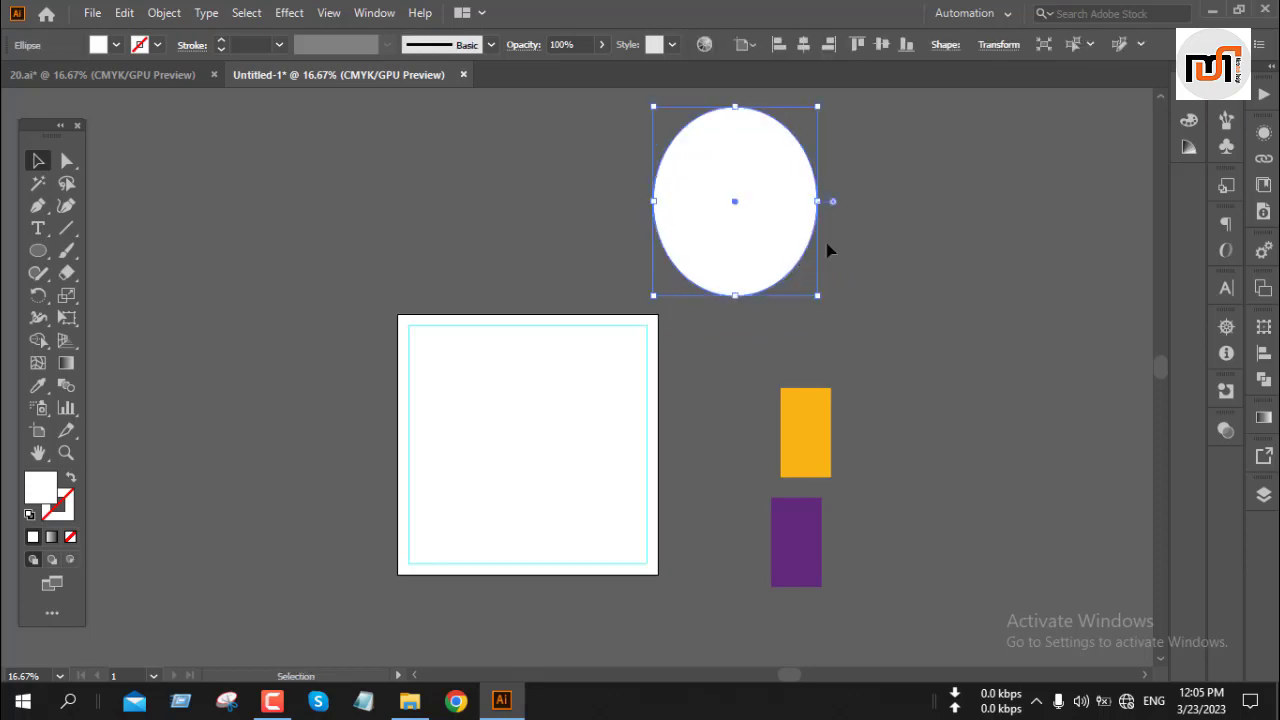
left_click(908, 234)
Reposition the ellipse above the artboard and reshape it by moving its bottom anchor down-left and its right anchor outward
left_click(766, 245)
key("a")
left_click_drag(731, 298, 661, 266)
scroll(661, 266, "up", 3)
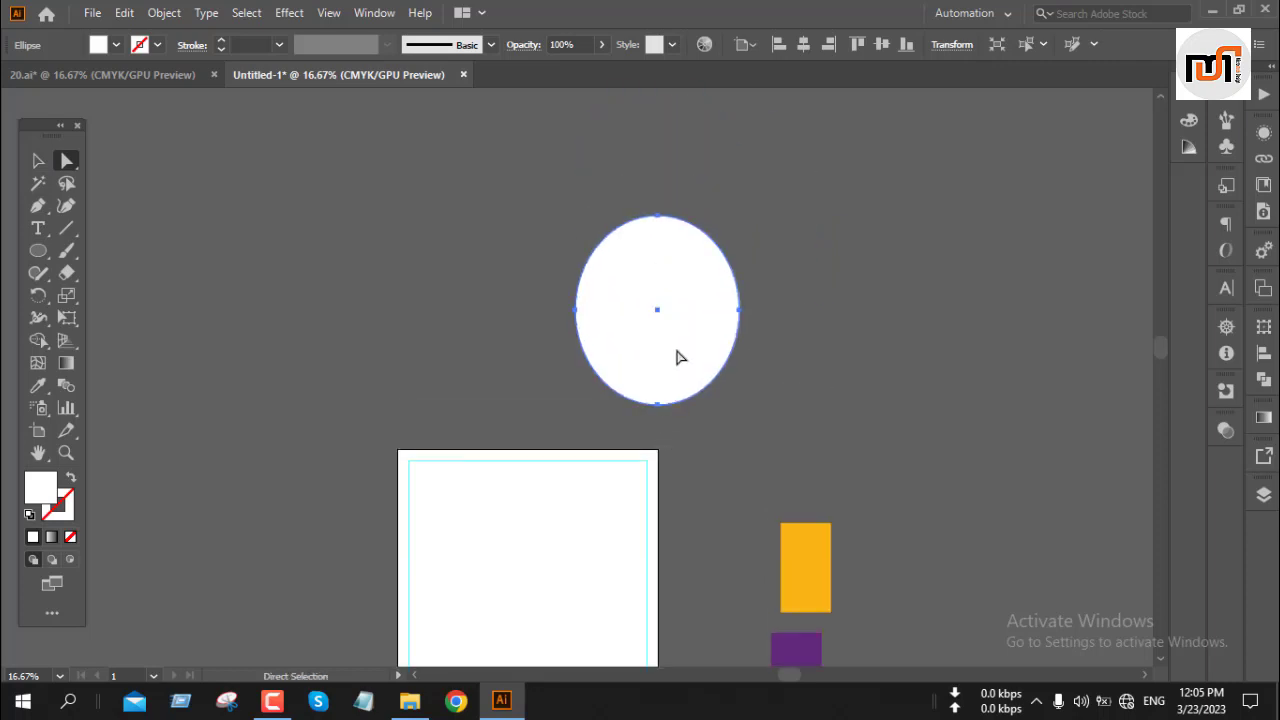
left_click_drag(677, 357, 688, 277)
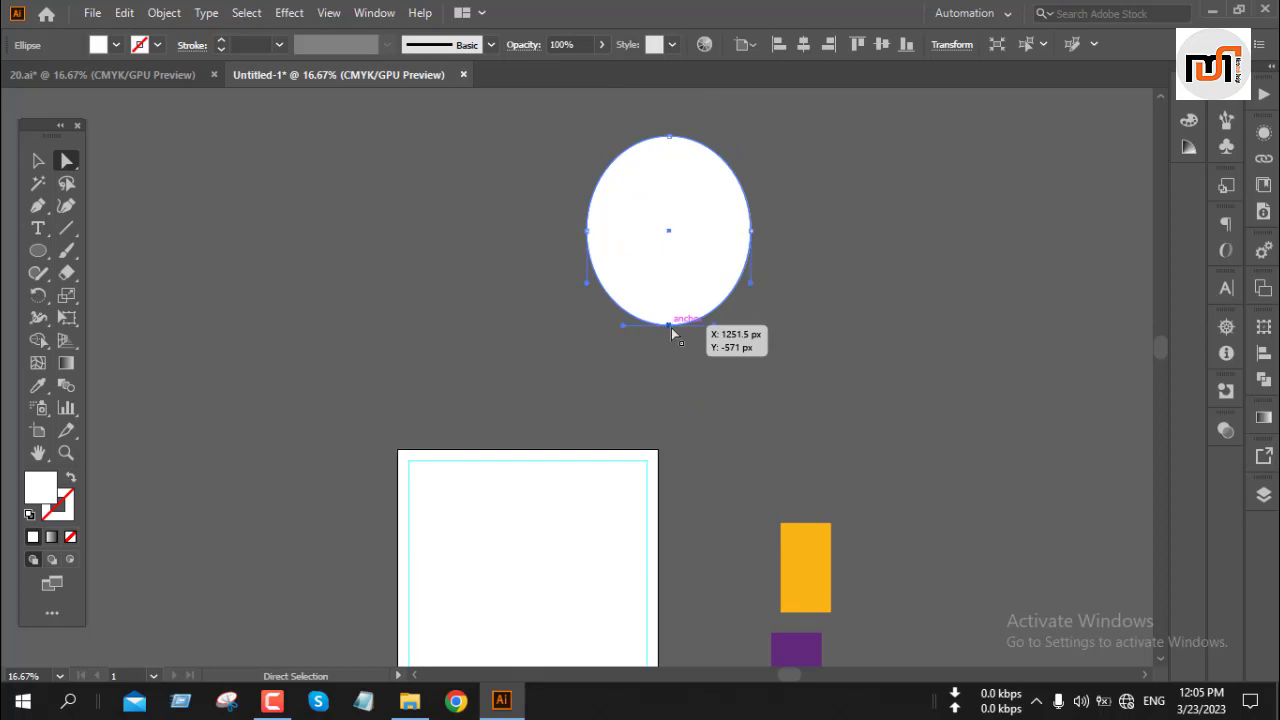
left_click_drag(674, 334, 588, 353)
left_click_drag(752, 243, 830, 256)
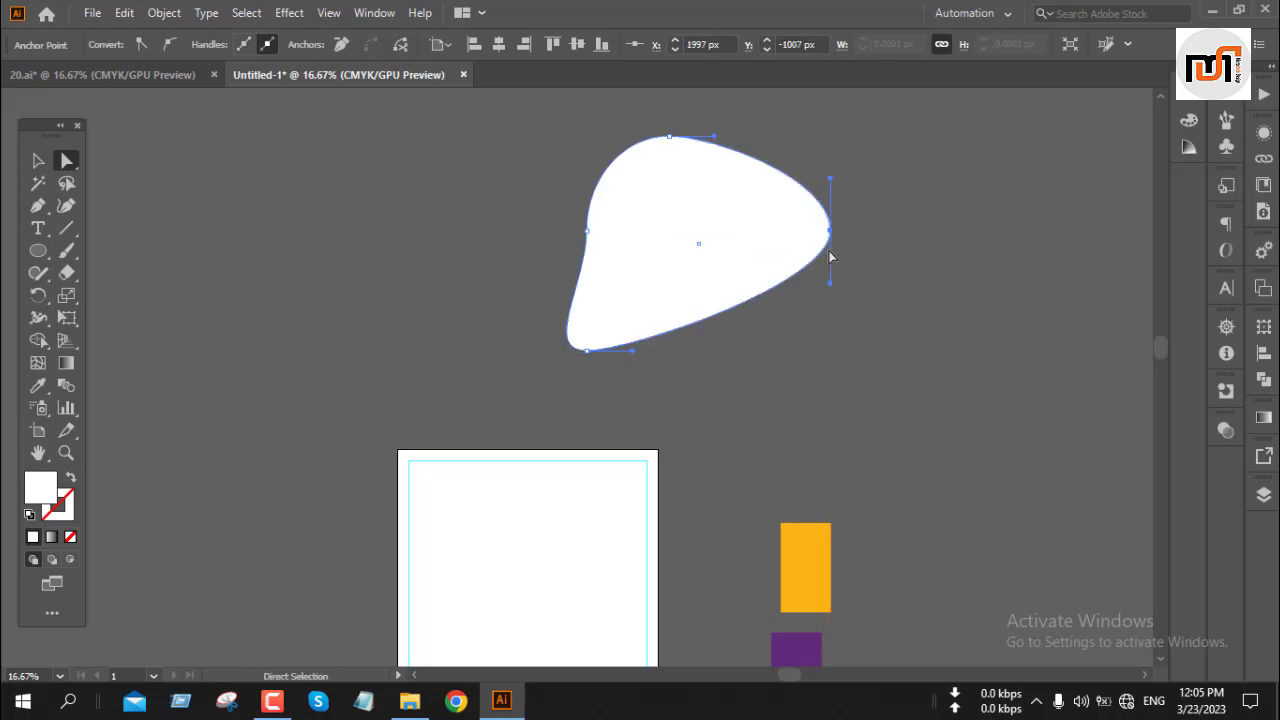
Align the reshaped white form horizontally to the artboard's right edge
key("v")
left_click(757, 329)
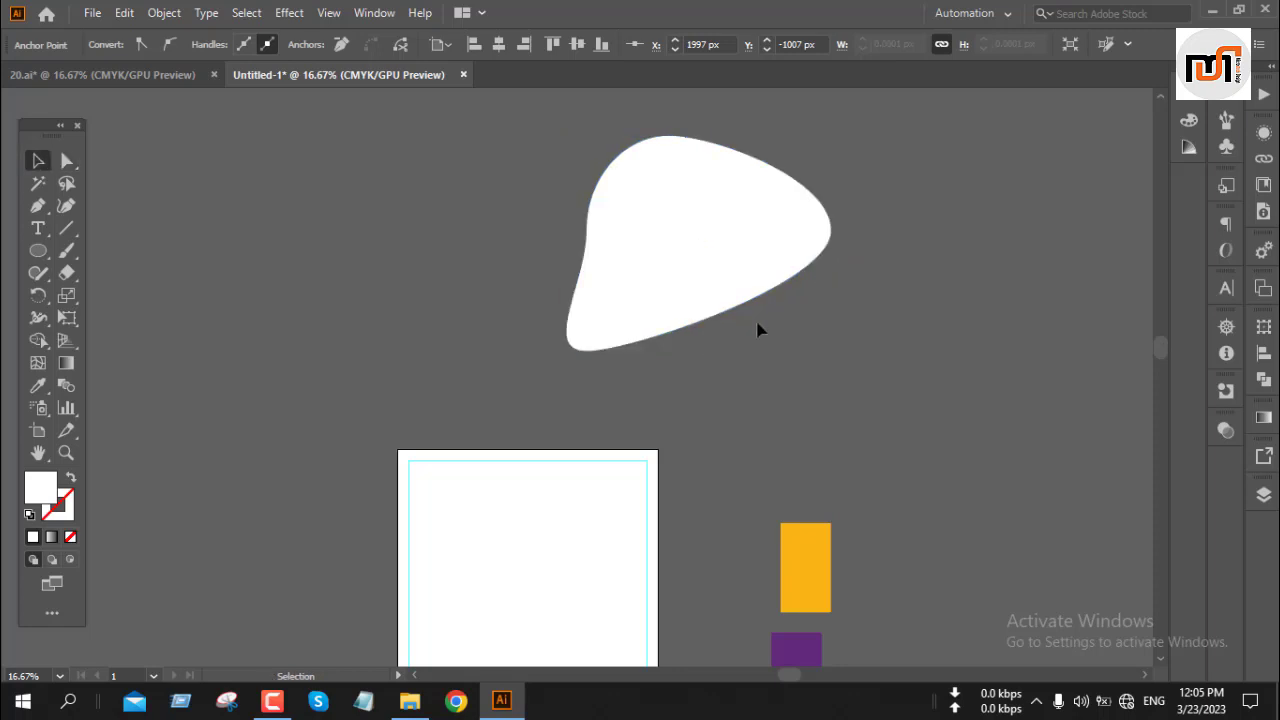
scroll(757, 330, "down", 2)
scroll(700, 240, "down", 1)
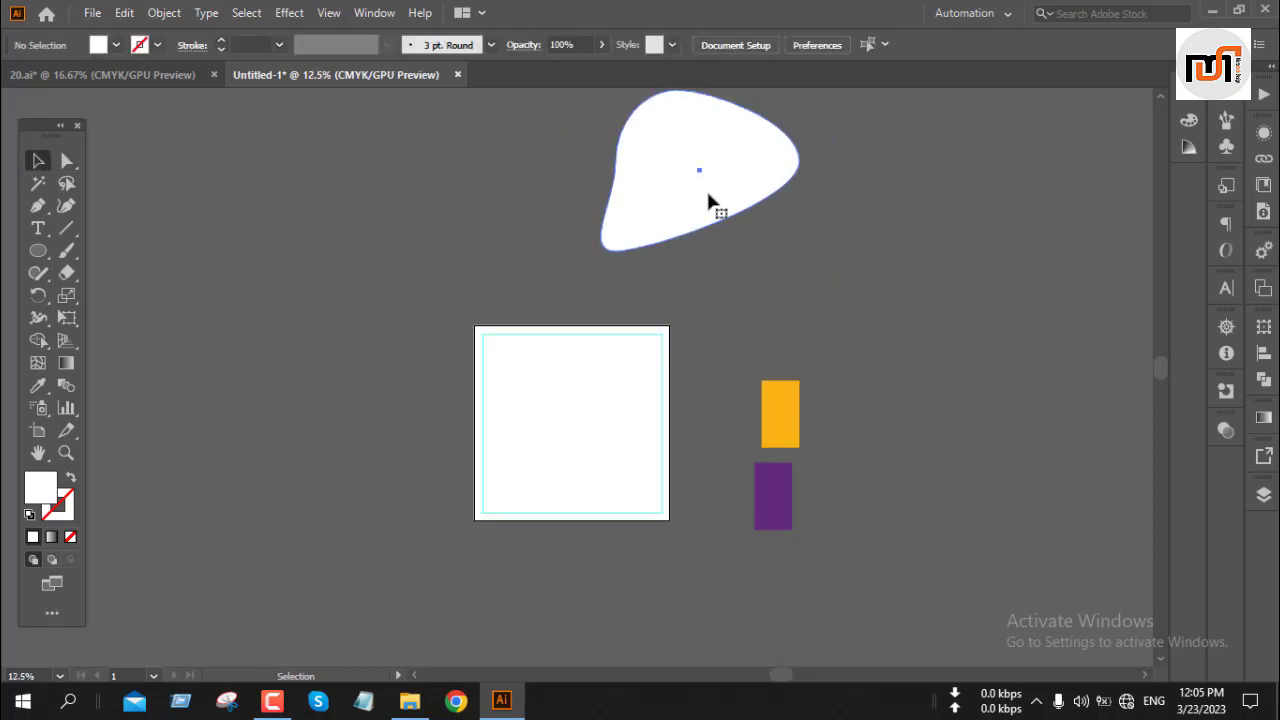
left_click(706, 188)
left_click(826, 44)
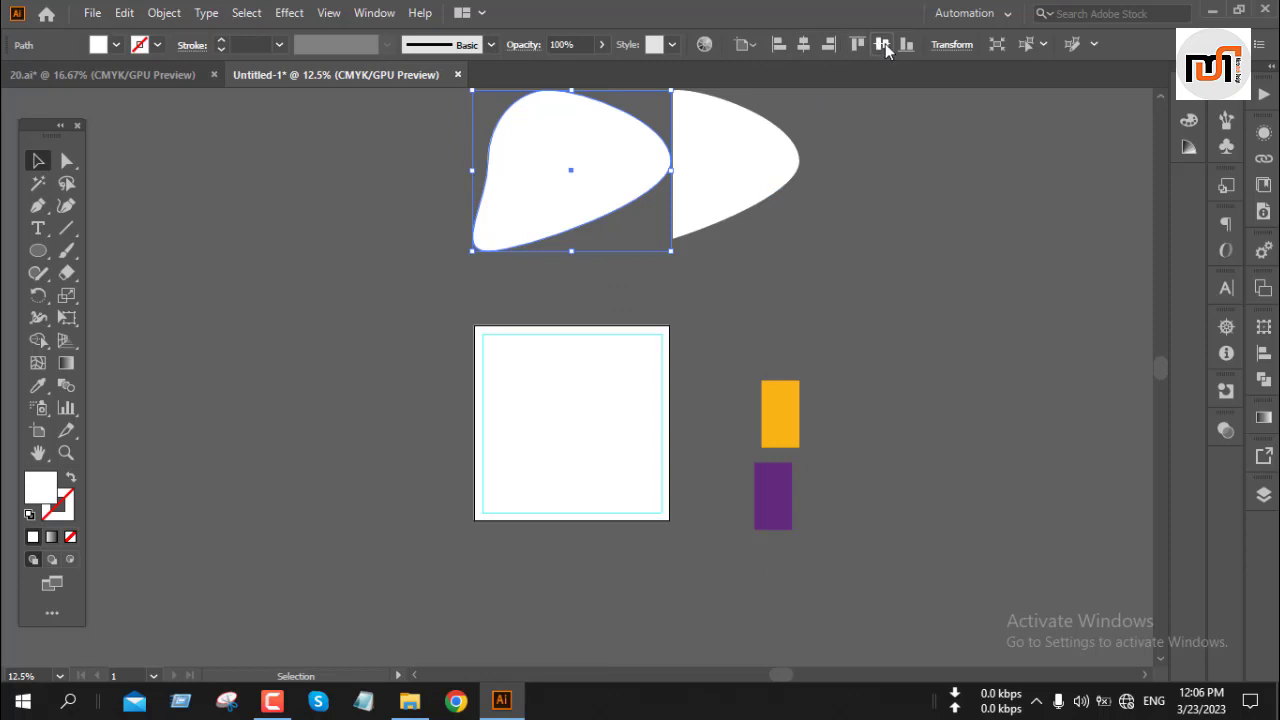
left_click(883, 44)
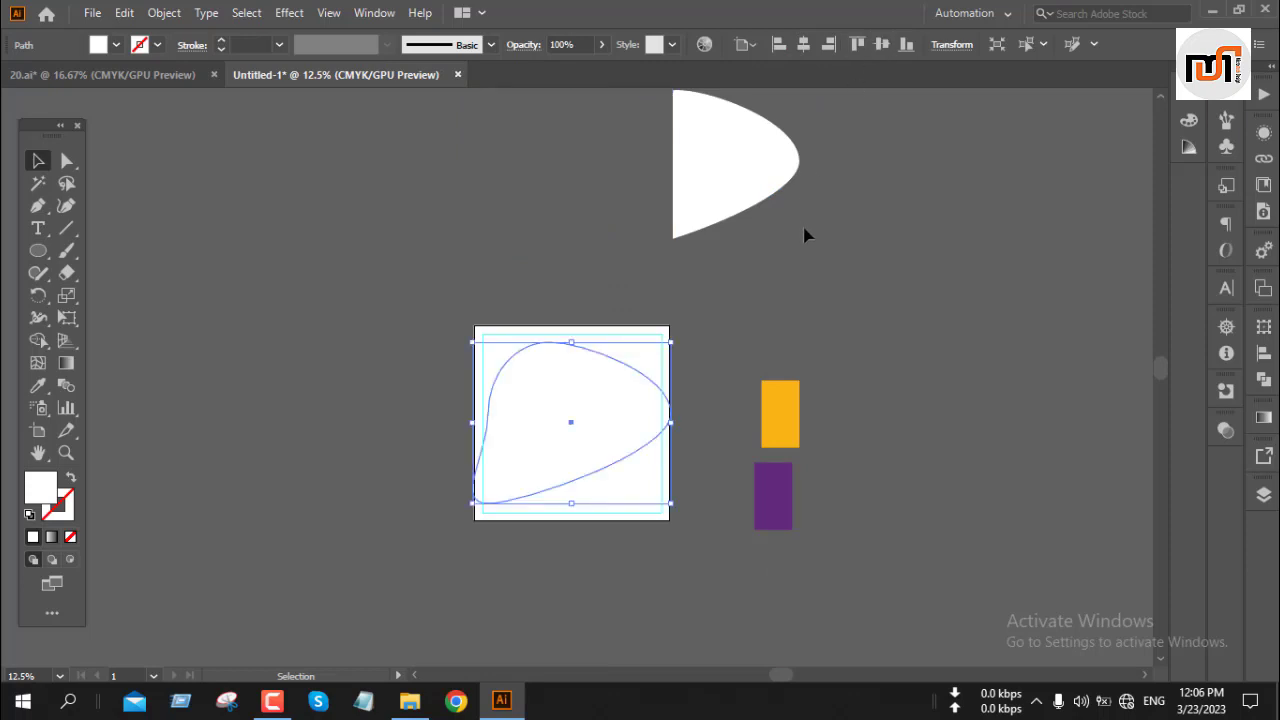
key("ctrl+z")
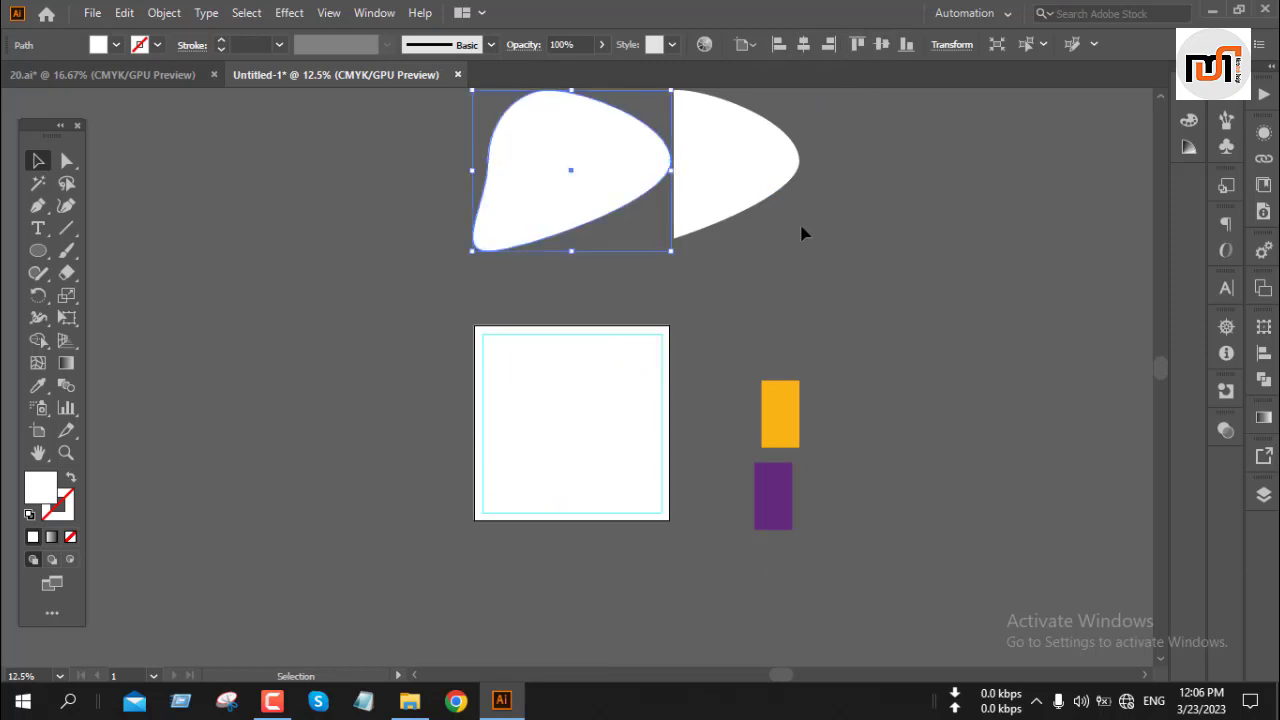
left_click(801, 233)
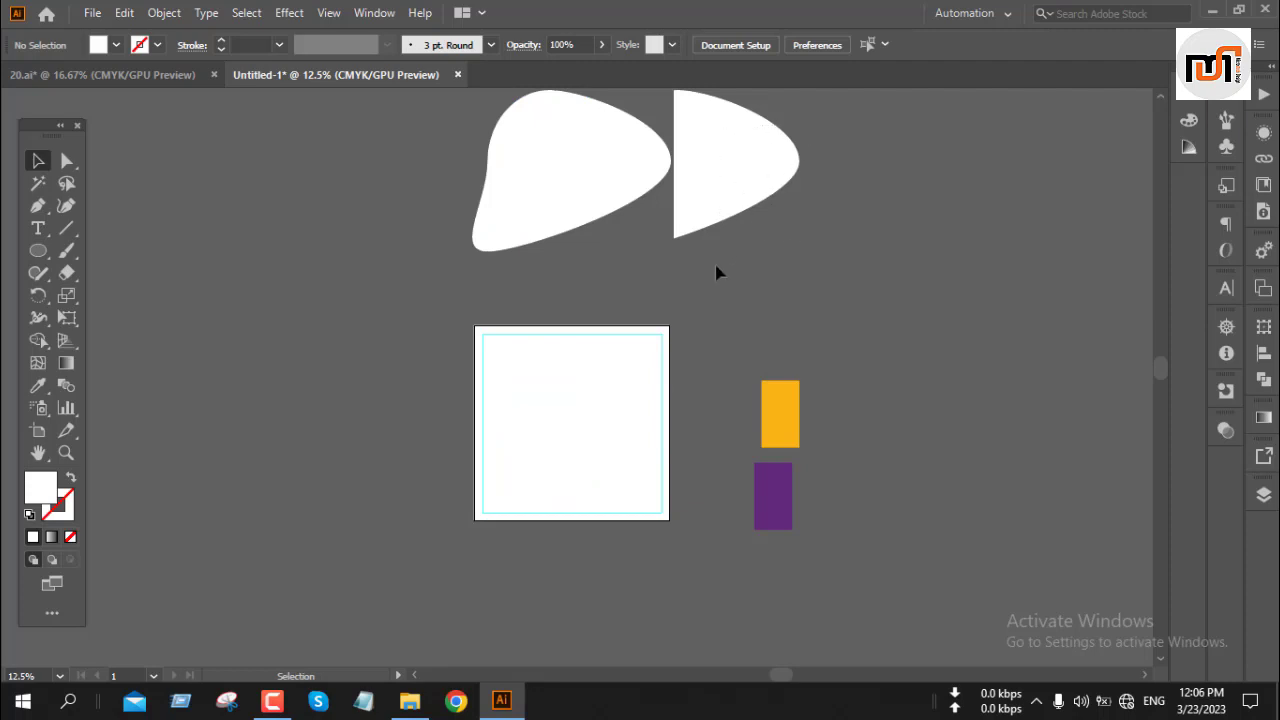
Fill the white organic shape above the artboard with the orange colour sampled from the palette rectangle
scroll(572, 181, "down", 4)
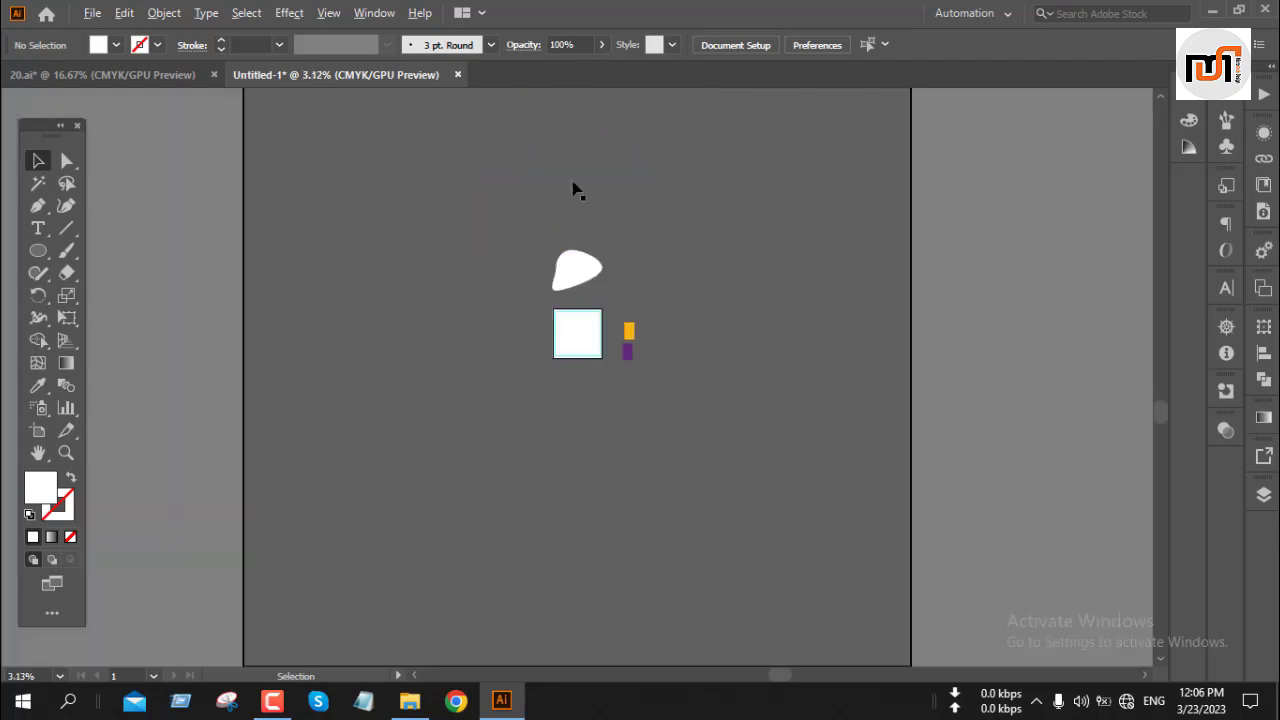
scroll(573, 182, "up", 6)
scroll(581, 186, "down", 2)
key("a")
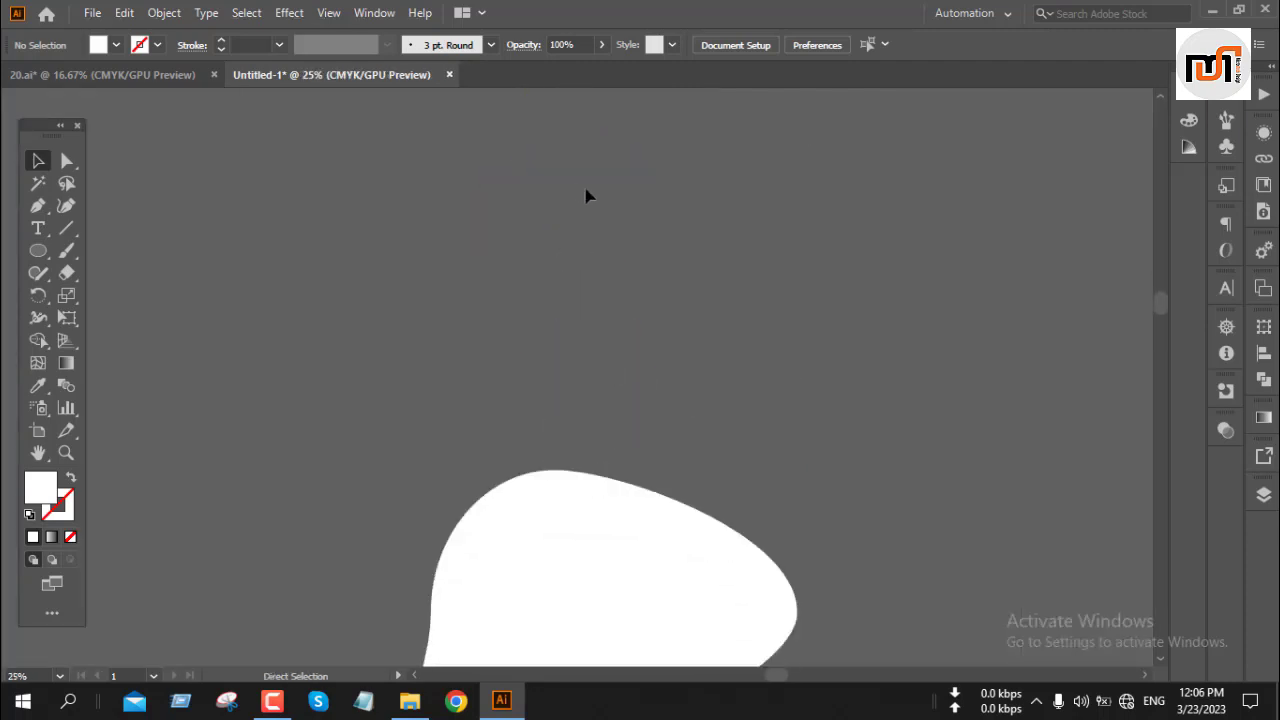
key("ctrl+0")
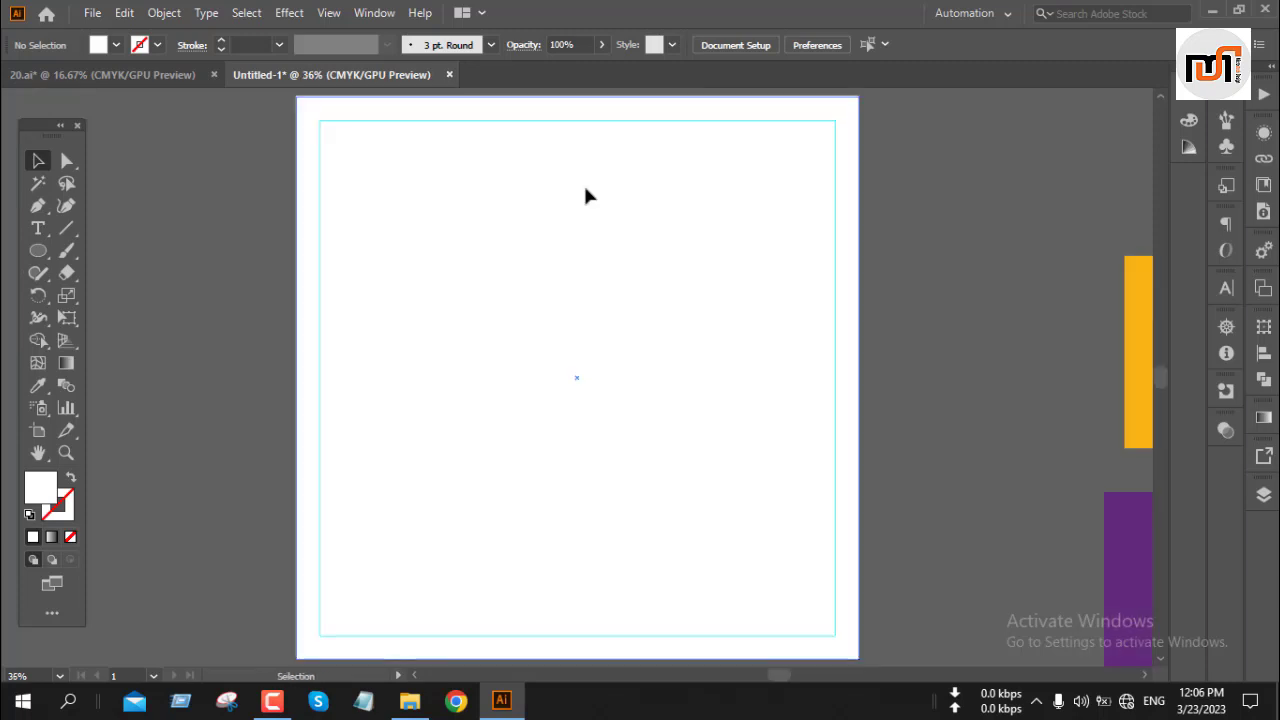
scroll(587, 192, "down", 4)
scroll(587, 202, "down", 2)
scroll(587, 200, "up", 1)
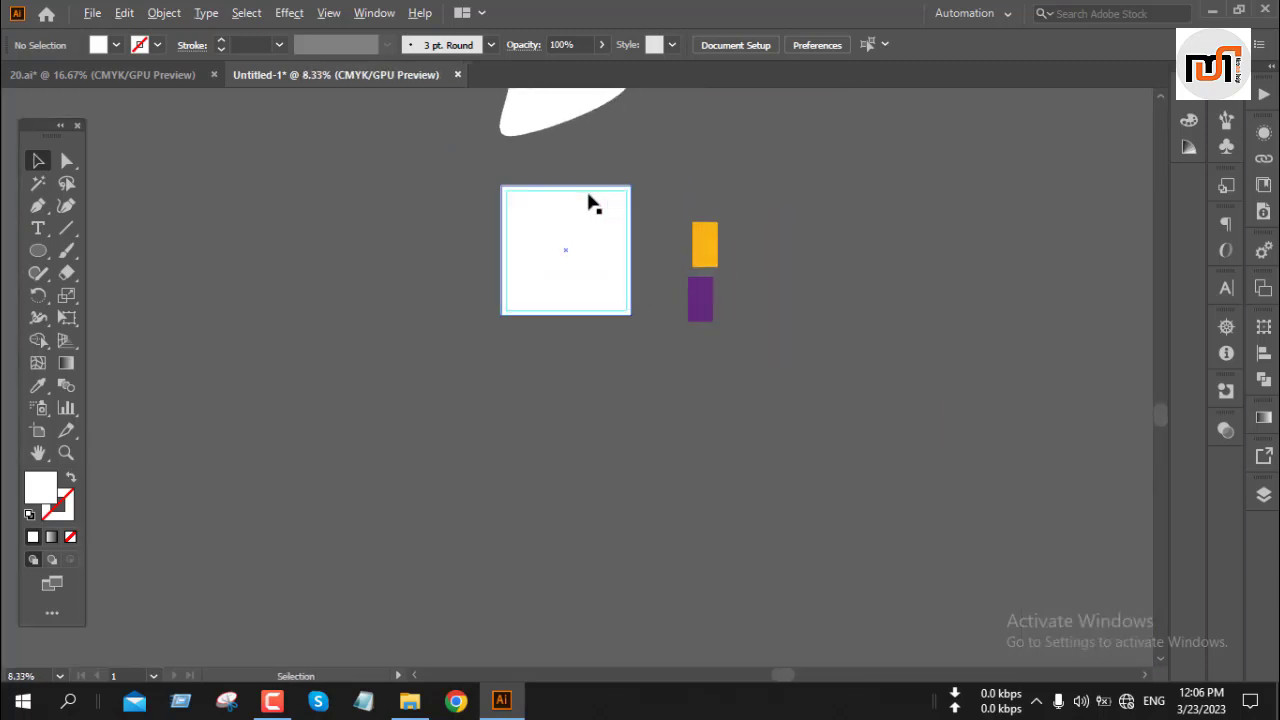
scroll(587, 200, "up", 3)
left_click(566, 195)
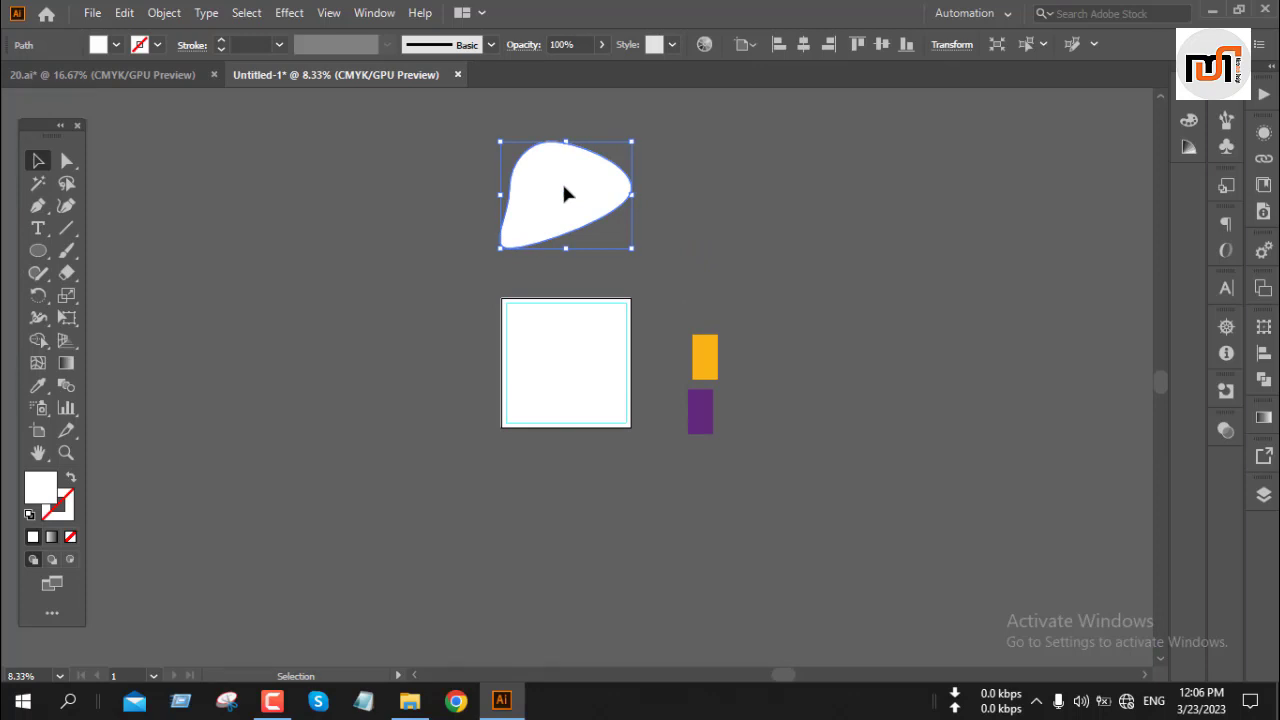
key("i")
left_click(700, 352)
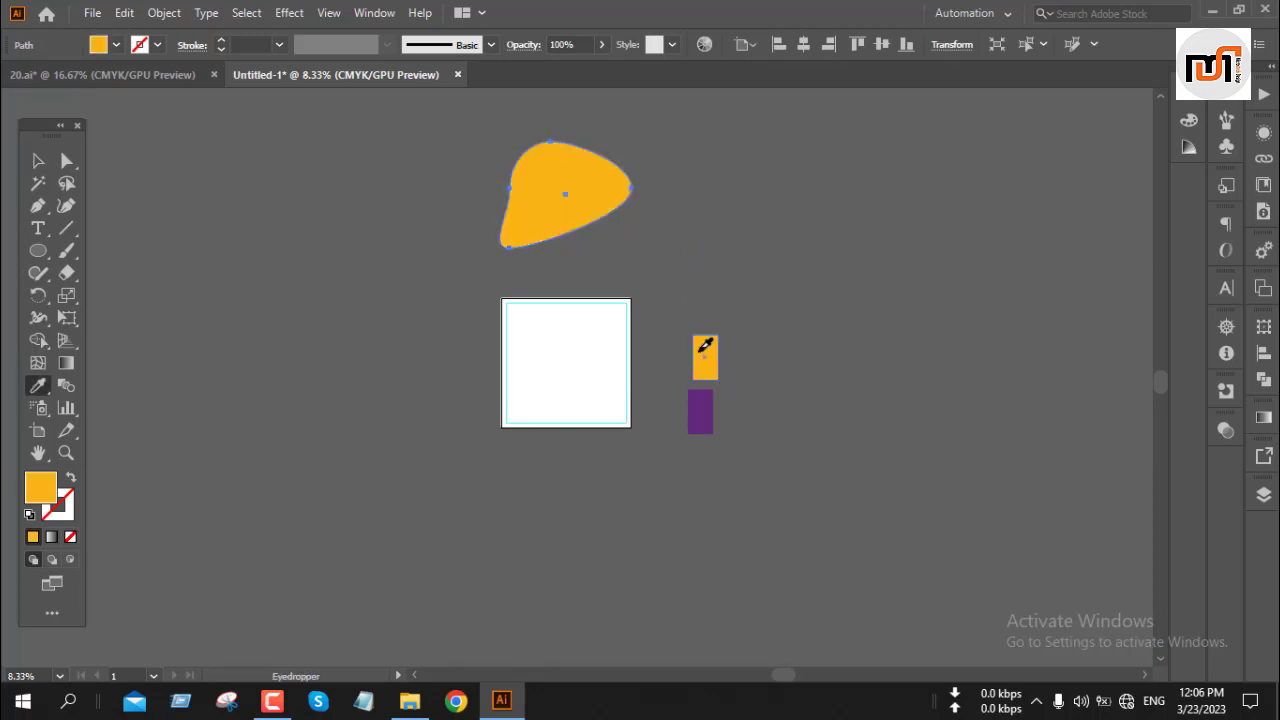
key("v")
left_click(677, 254)
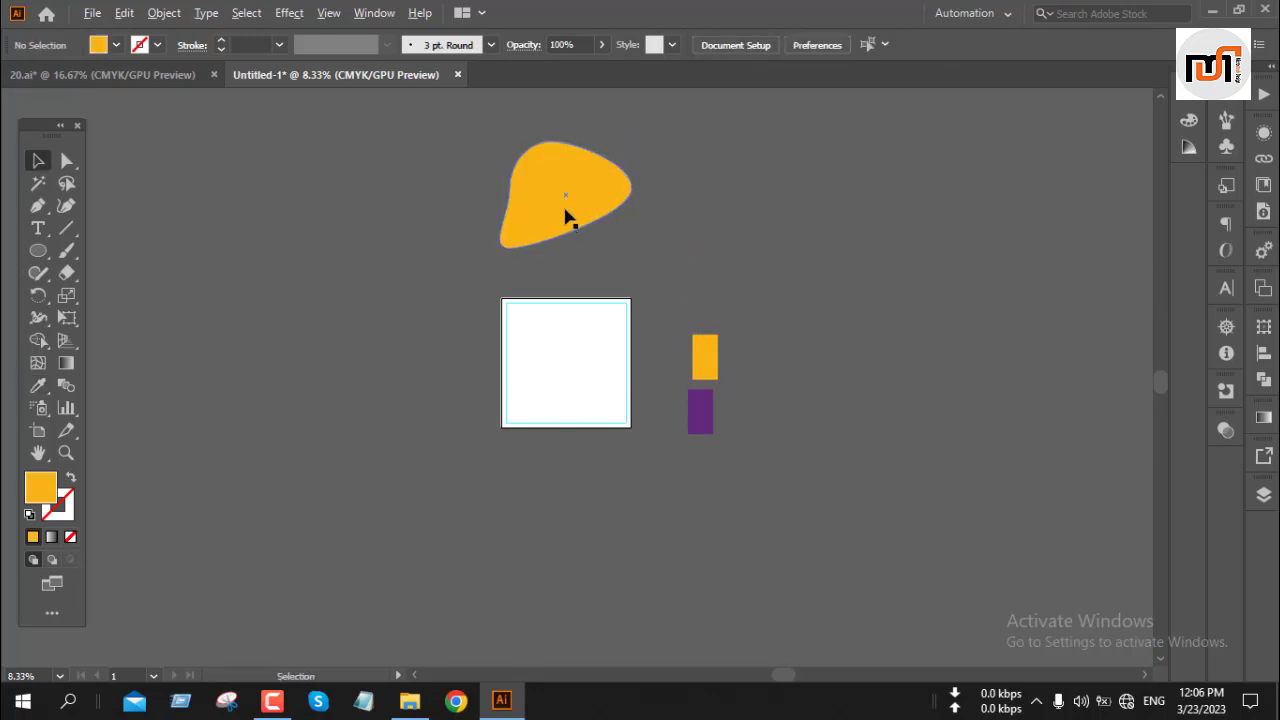
Move the orange shape onto the artboard and centre it horizontally and vertically
scroll(569, 211, "down", 1)
left_click_drag(566, 209, 560, 357)
scroll(562, 357, "up", 6)
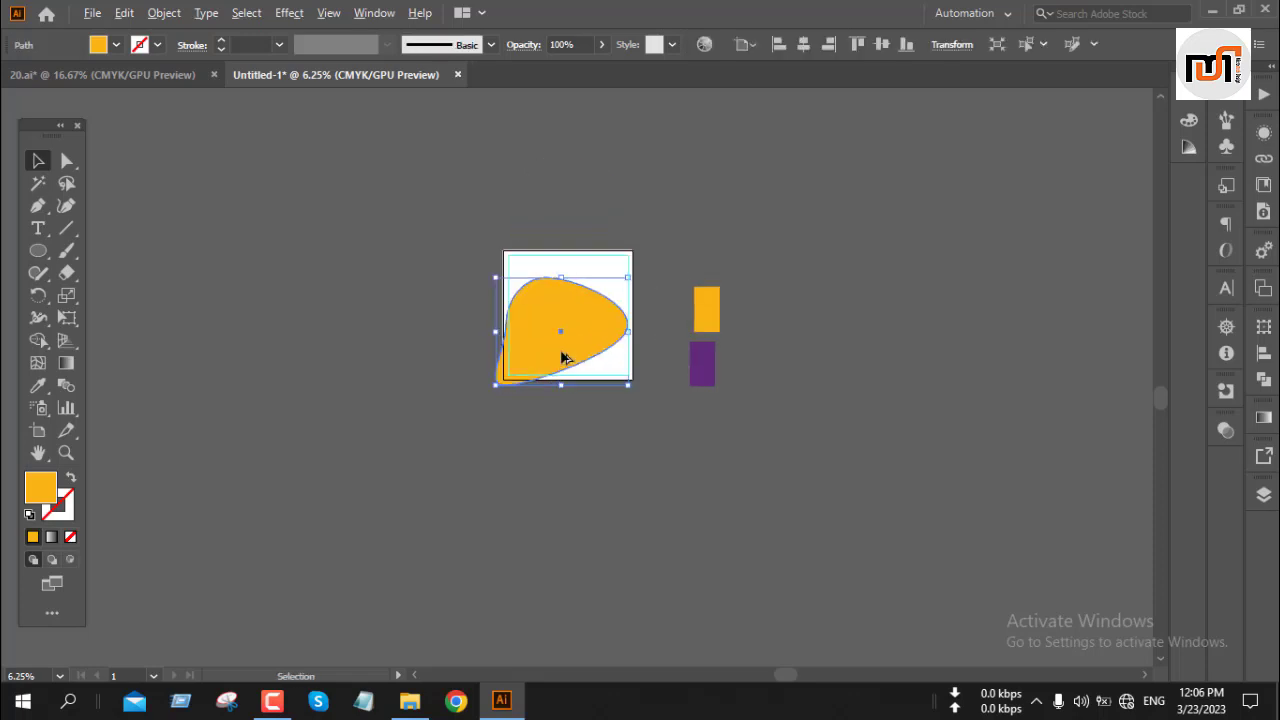
scroll(562, 357, "down", 2)
scroll(563, 357, "up", 2)
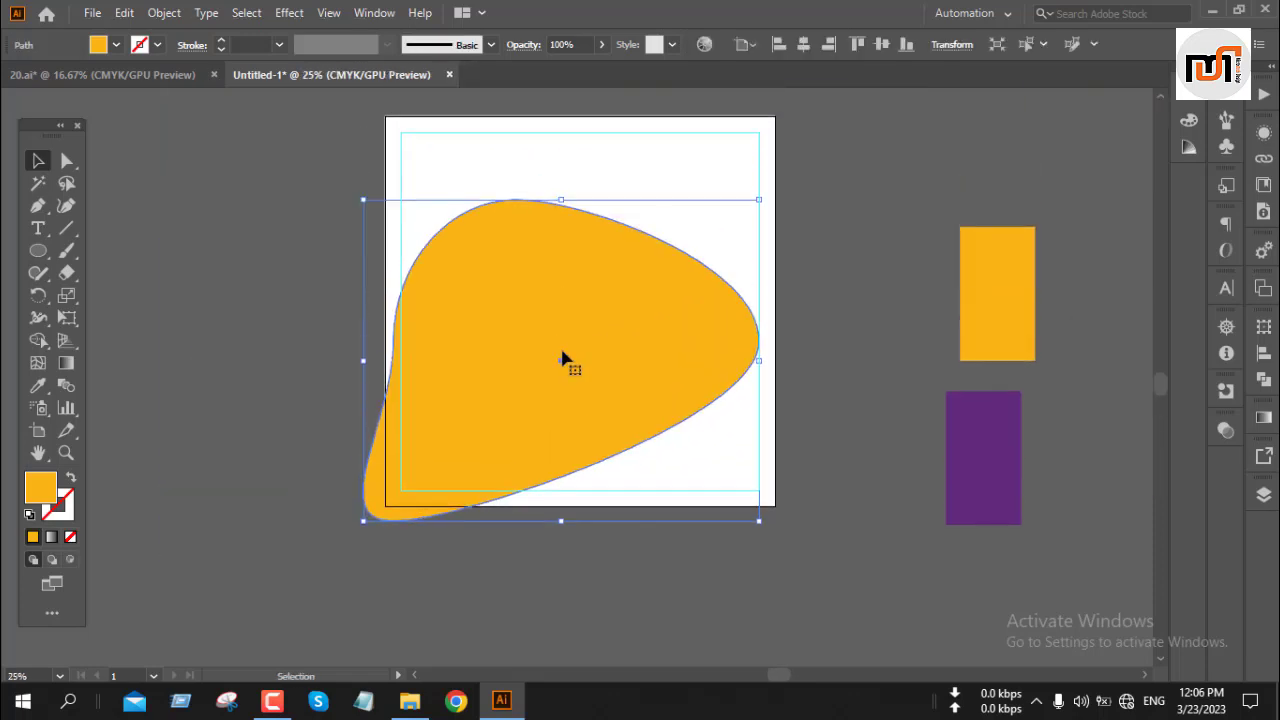
left_click(806, 45)
left_click(881, 44)
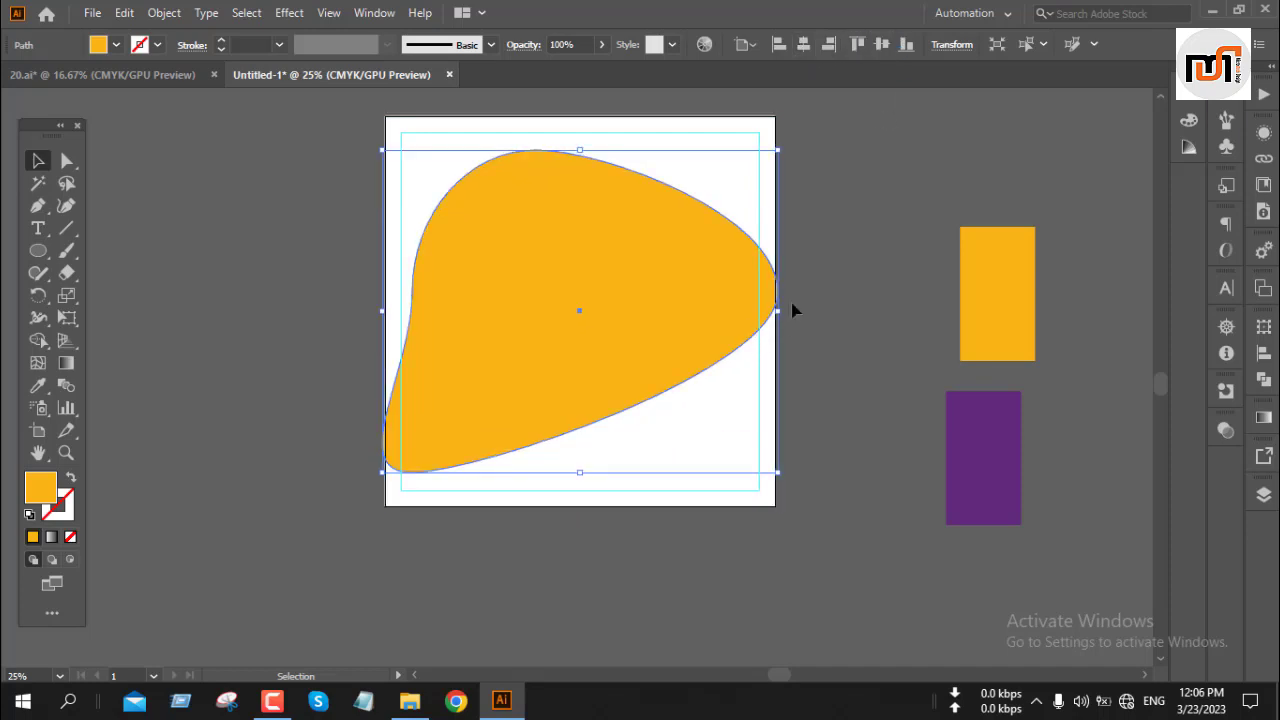
Scale the orange shape down proportionally around its centre and move it over the artboard's lower-right corner
left_click_drag(782, 312, 695, 312)
scroll(903, 293, "down", 3)
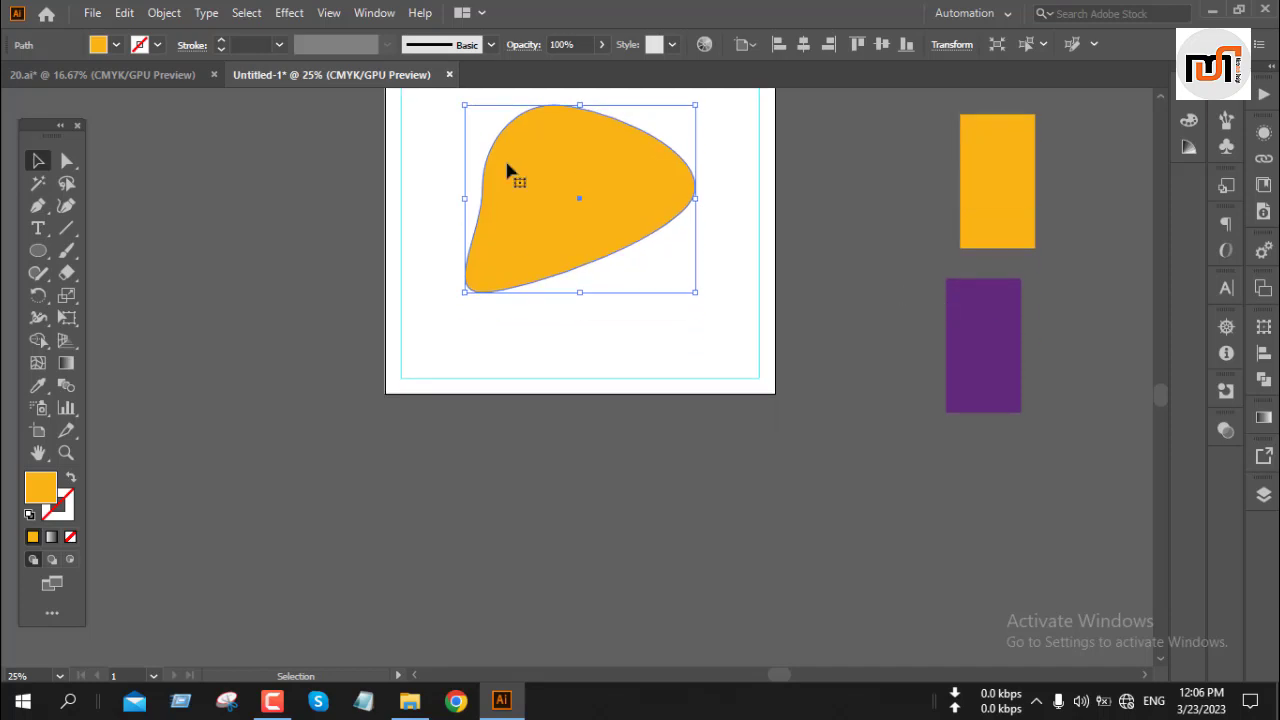
left_click_drag(582, 204, 730, 348)
Reflect the orange shape across the vertical axis and shift it up-left so its tip sits on the artboard's lower-right corner
right_click(867, 182)
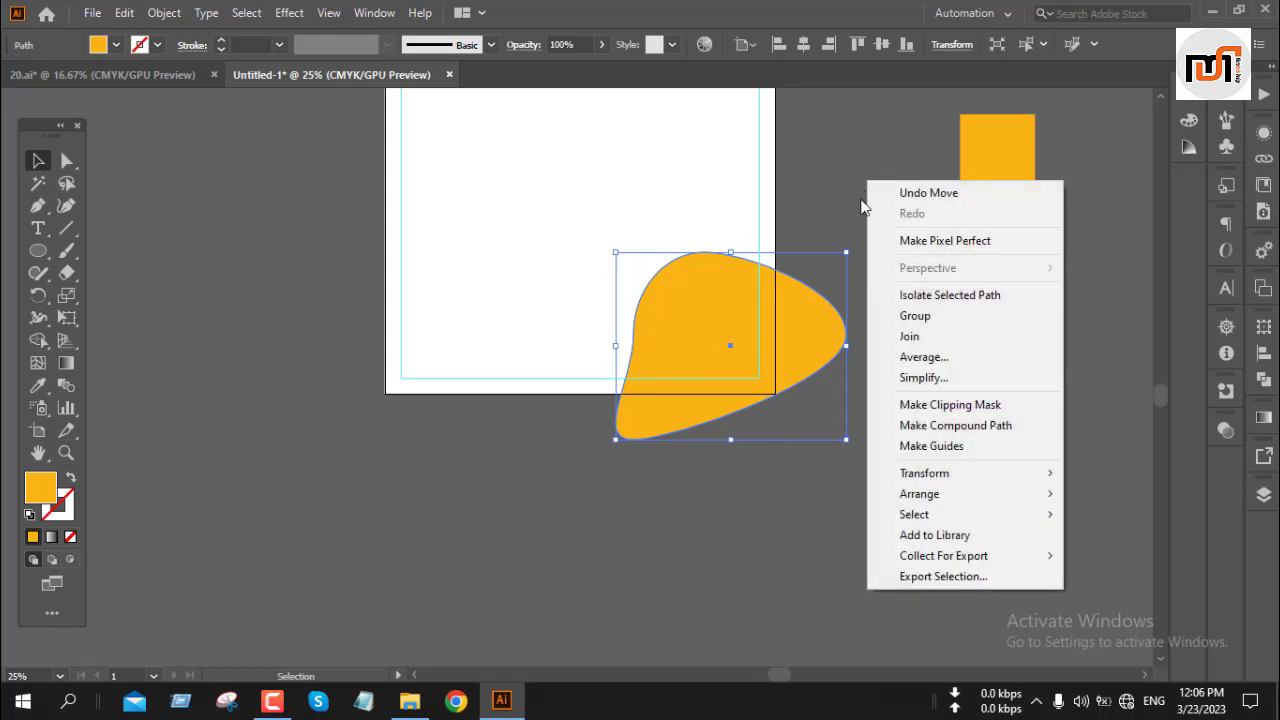
mouse_move(940, 478)
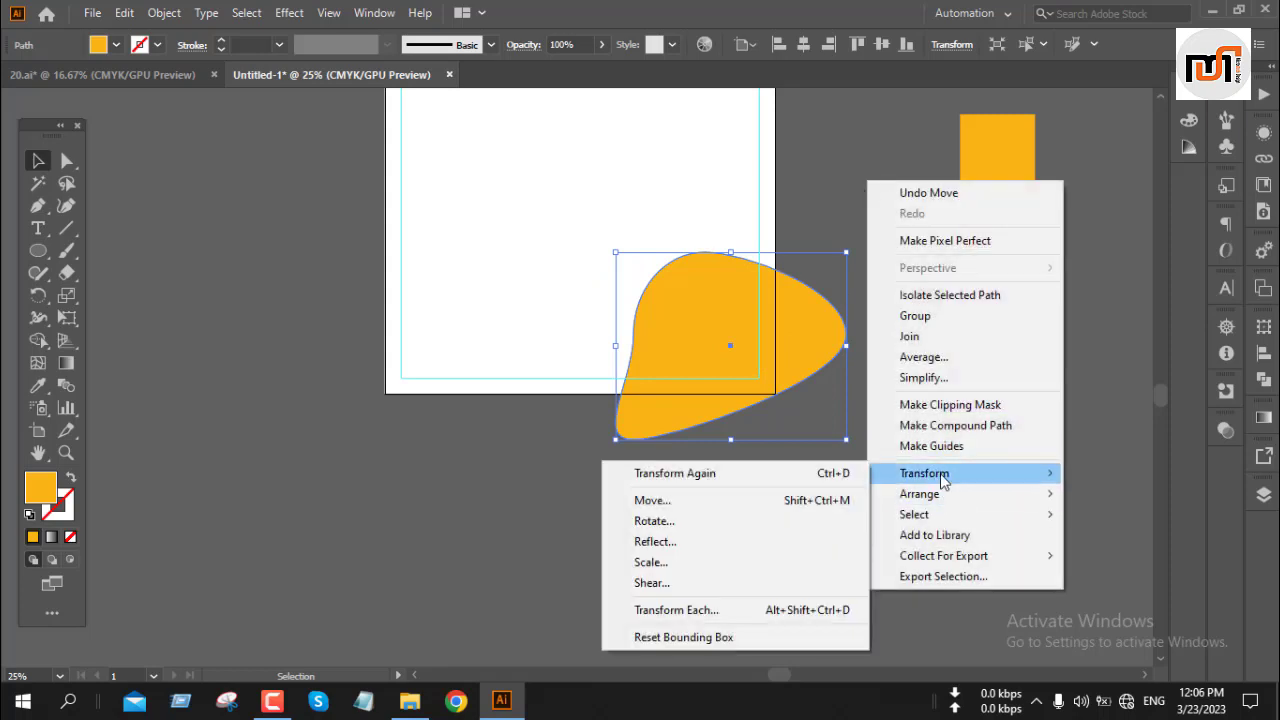
left_click(748, 545)
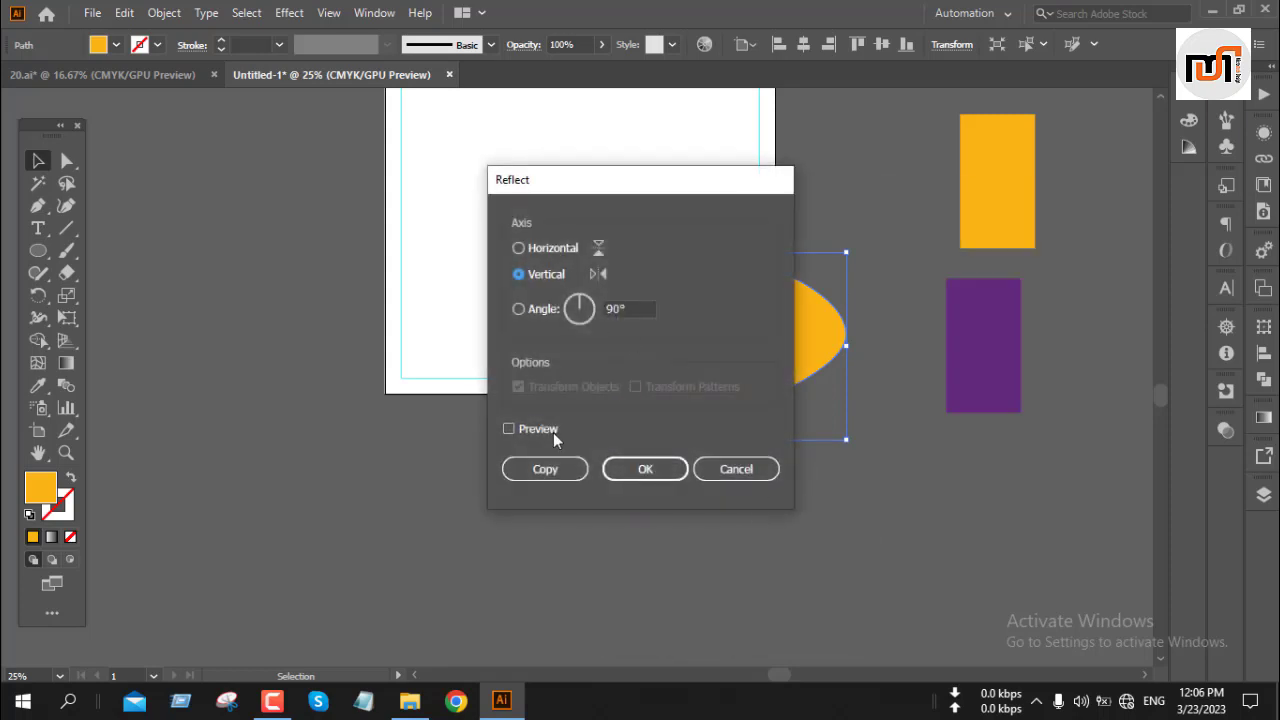
left_click(651, 472)
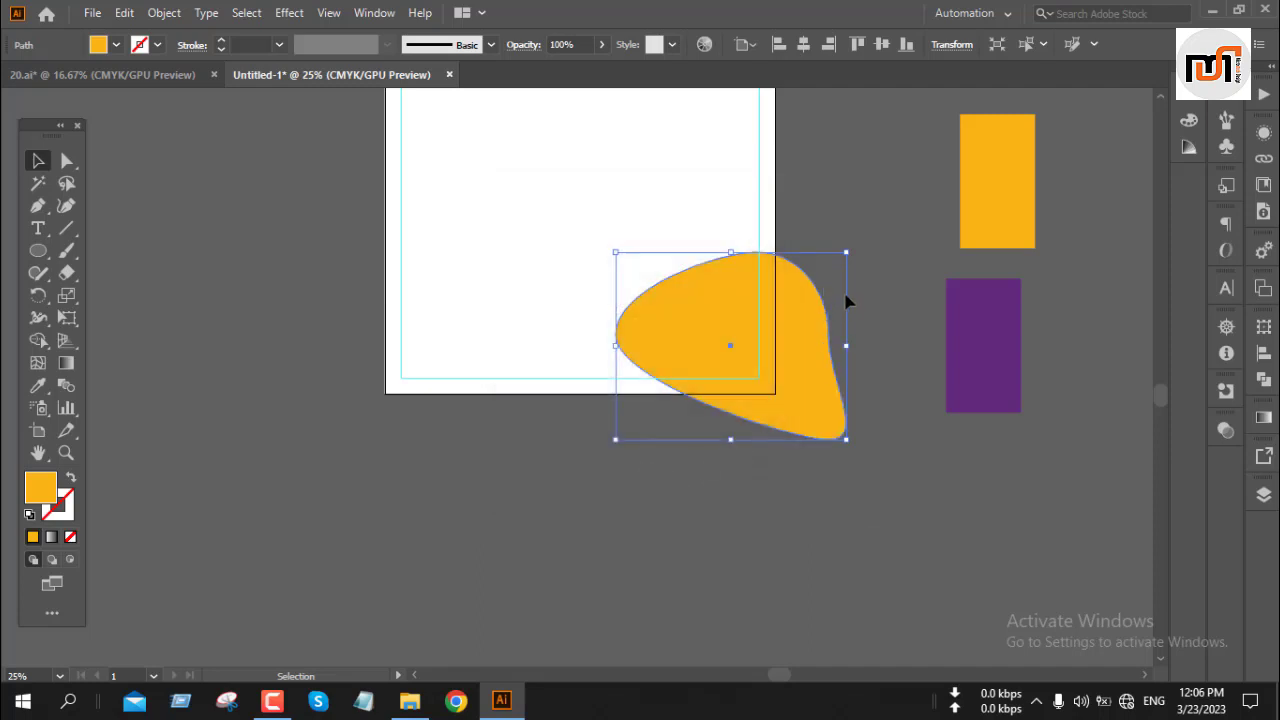
left_click_drag(809, 372, 708, 326)
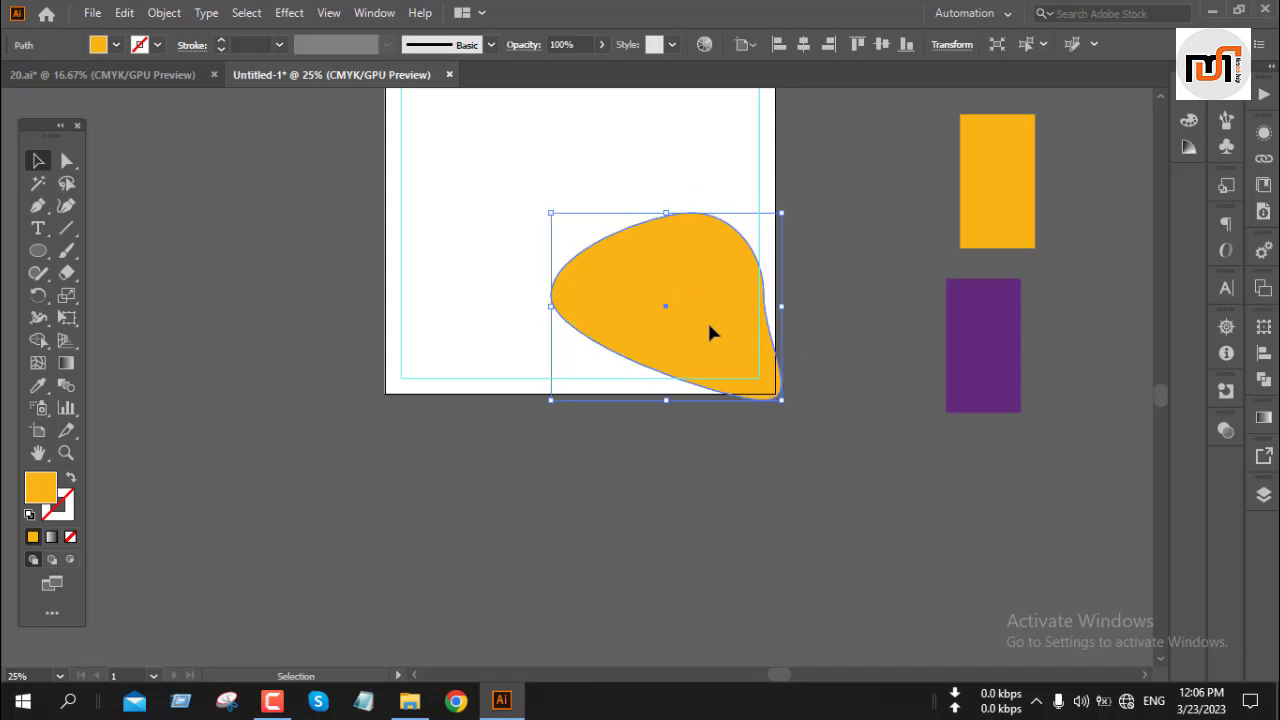
left_click(841, 365)
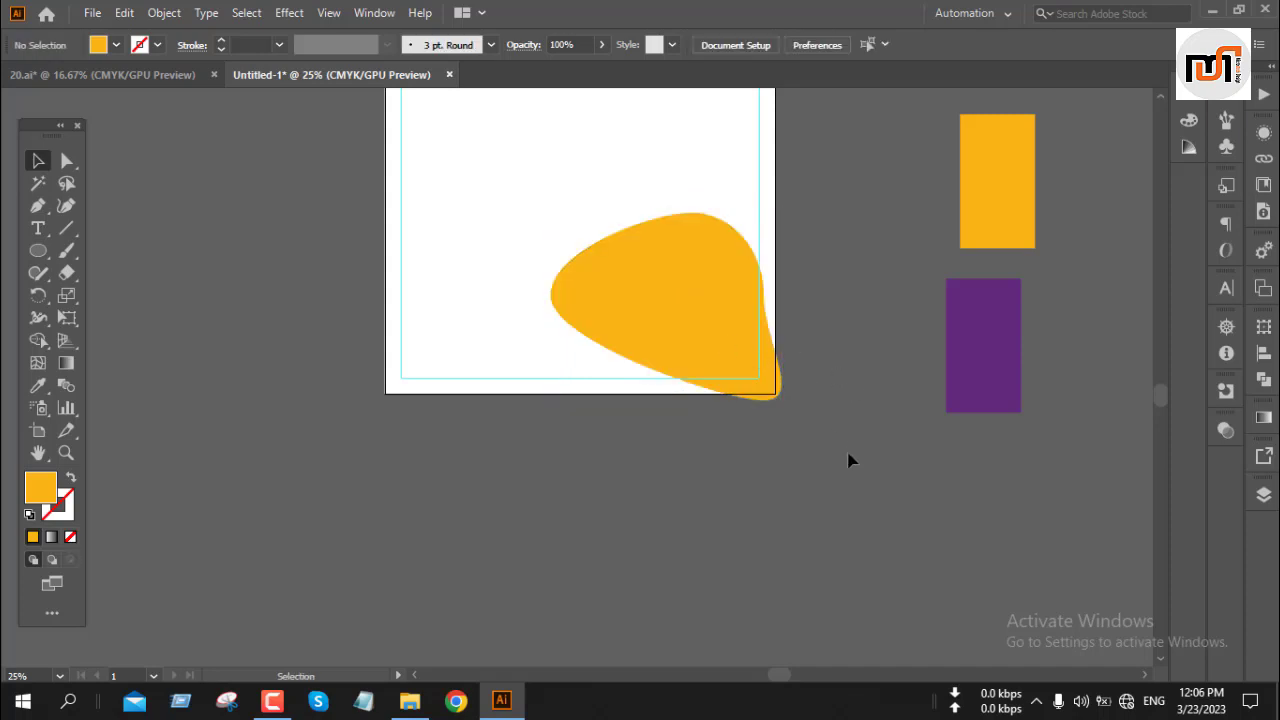
Duplicate the orange shape slightly up and to the left, and fill the copy with the purple palette colour
scroll(849, 460, "up", 3)
left_click(662, 426)
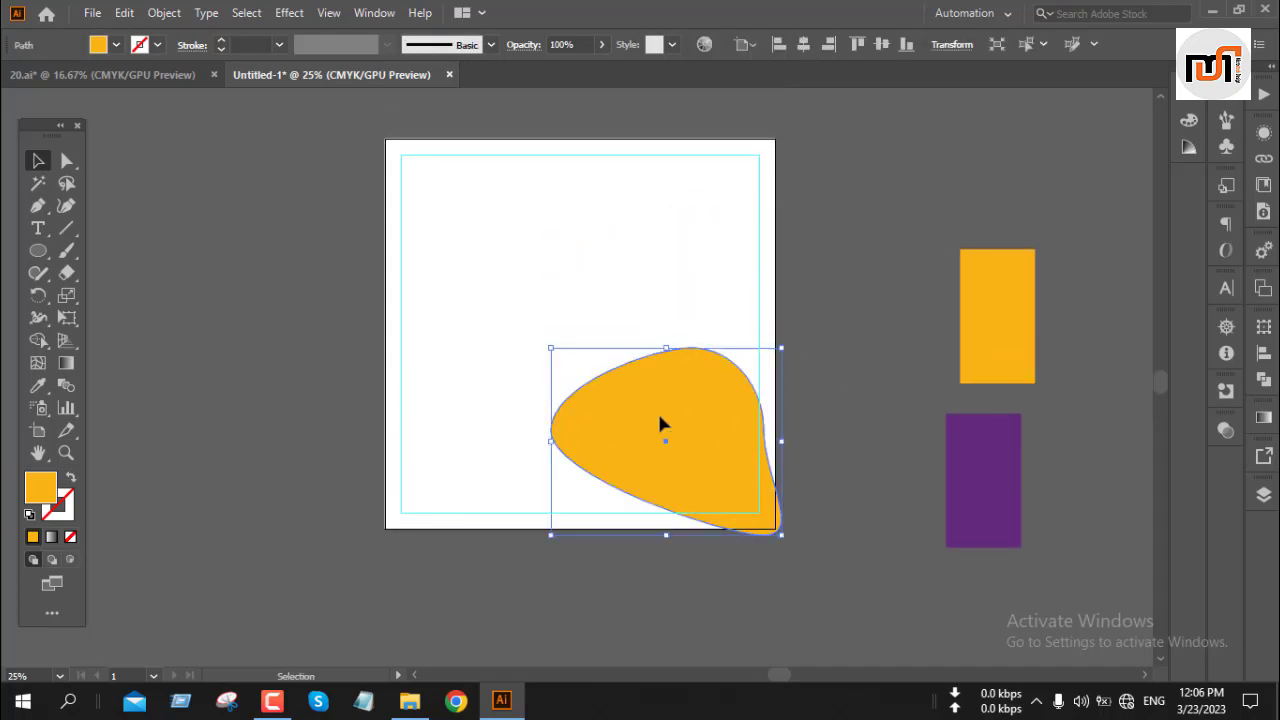
left_click_drag(695, 470, 674, 411)
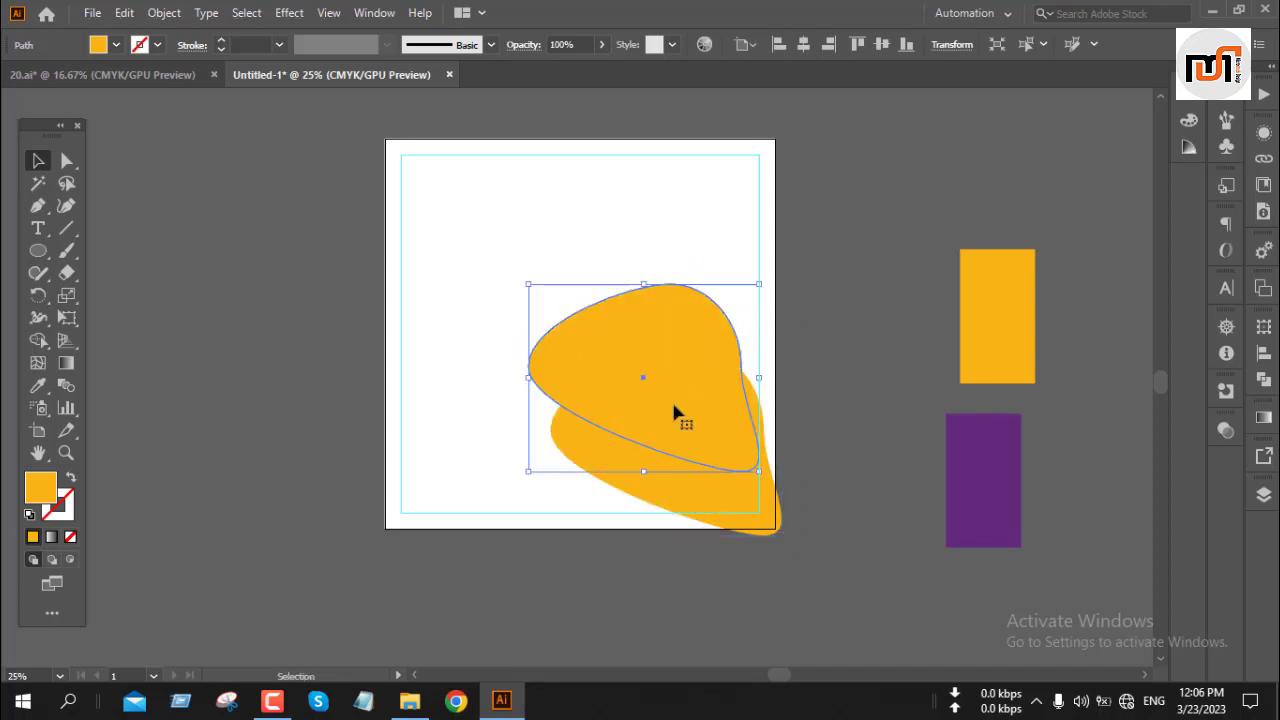
key("i")
left_click(983, 489)
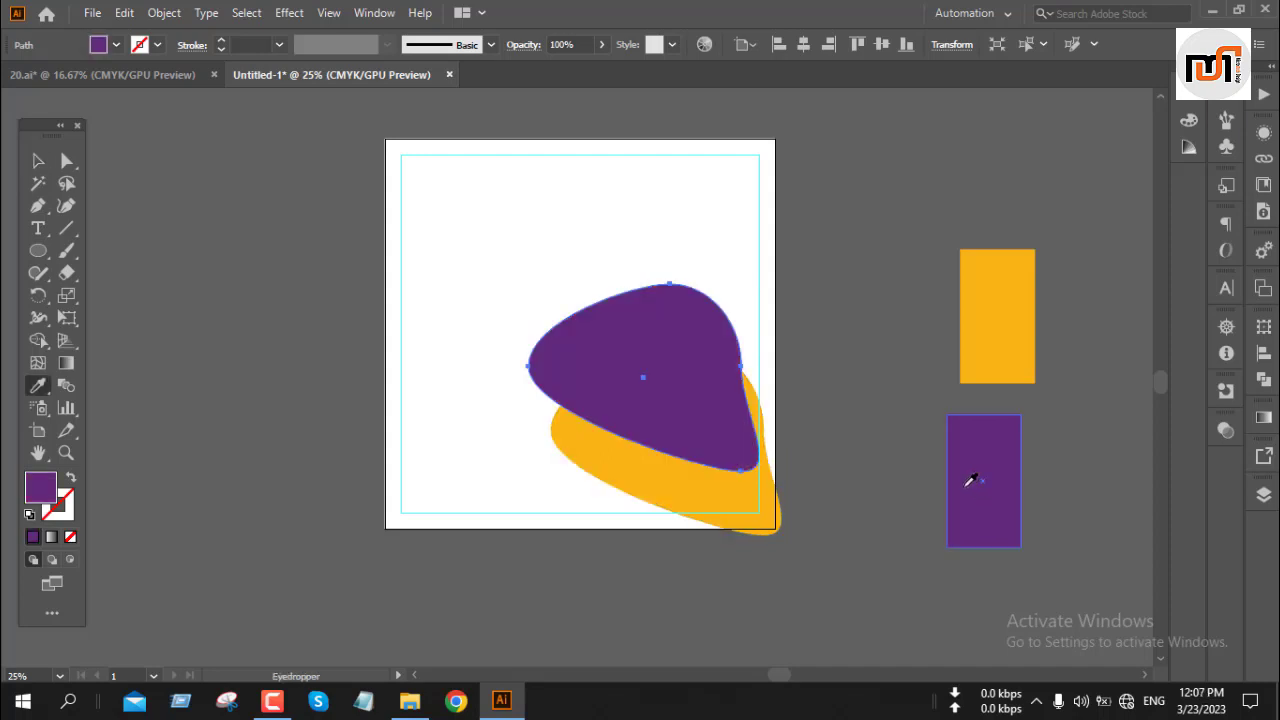
key("v")
left_click(858, 320)
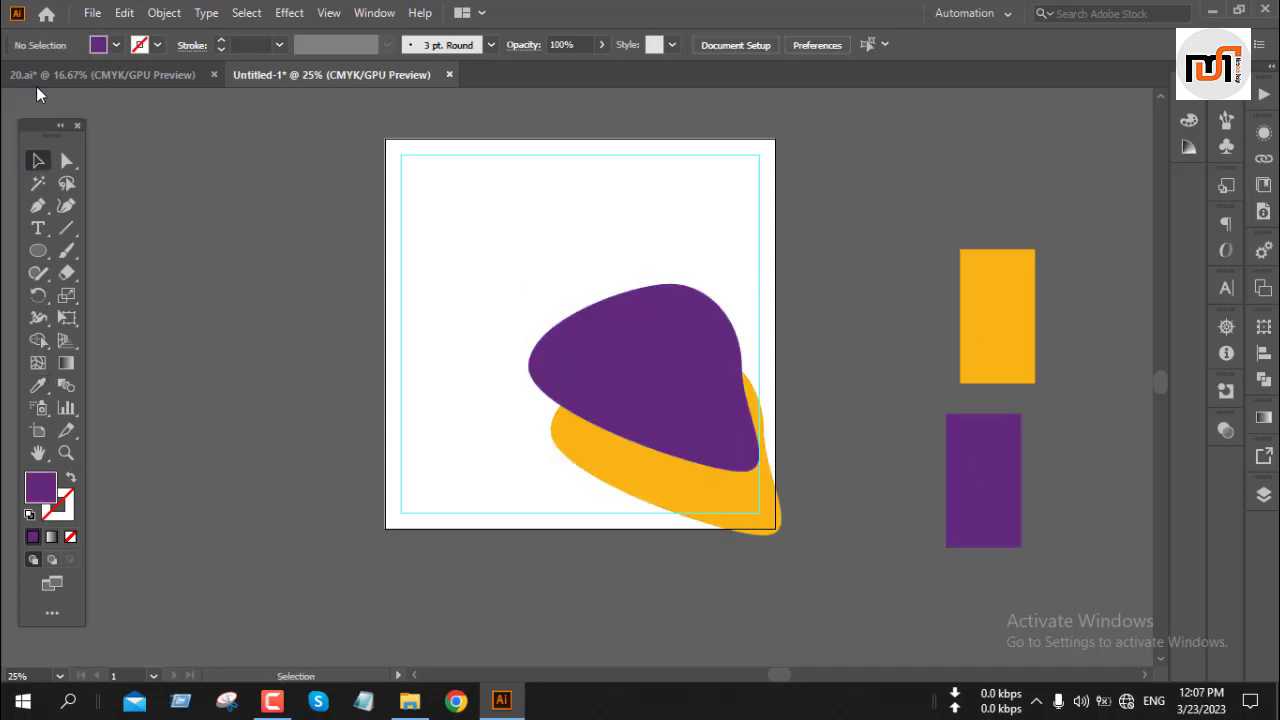
Check the finished designs in 20.ai, return to the untitled document, and align the orange shape to the artboard's left edge
left_click(104, 80)
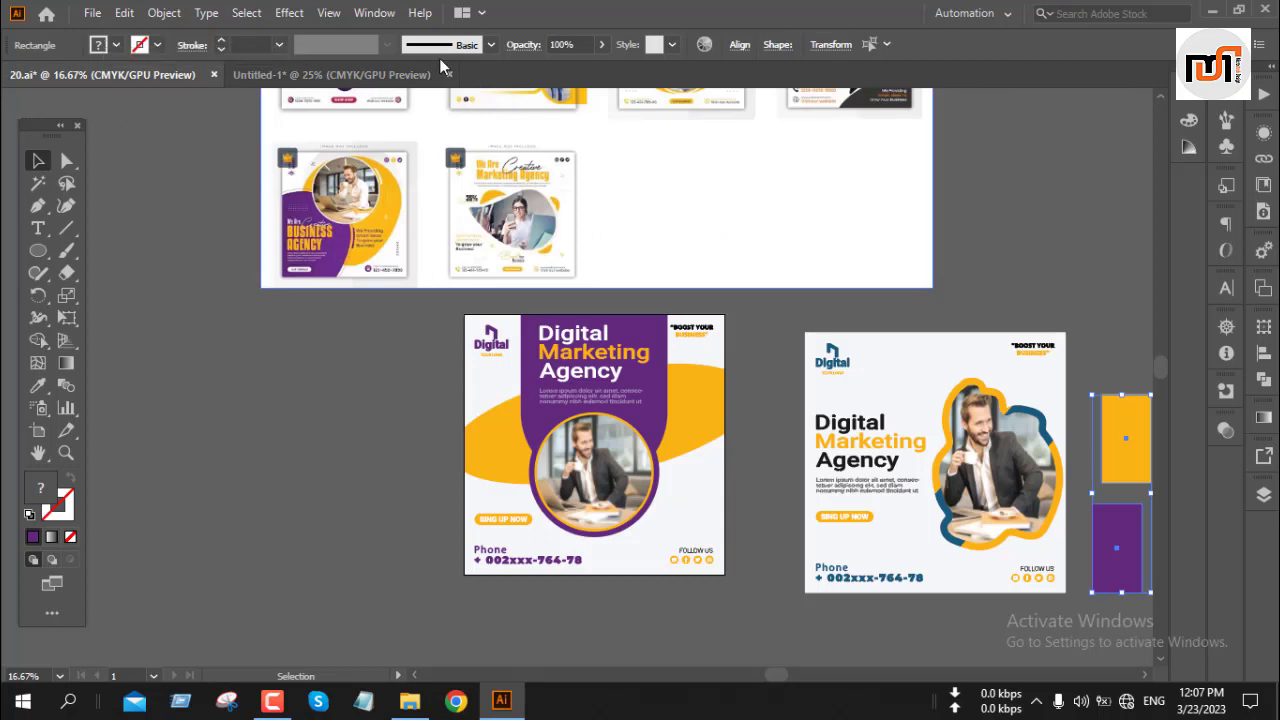
left_click(370, 80)
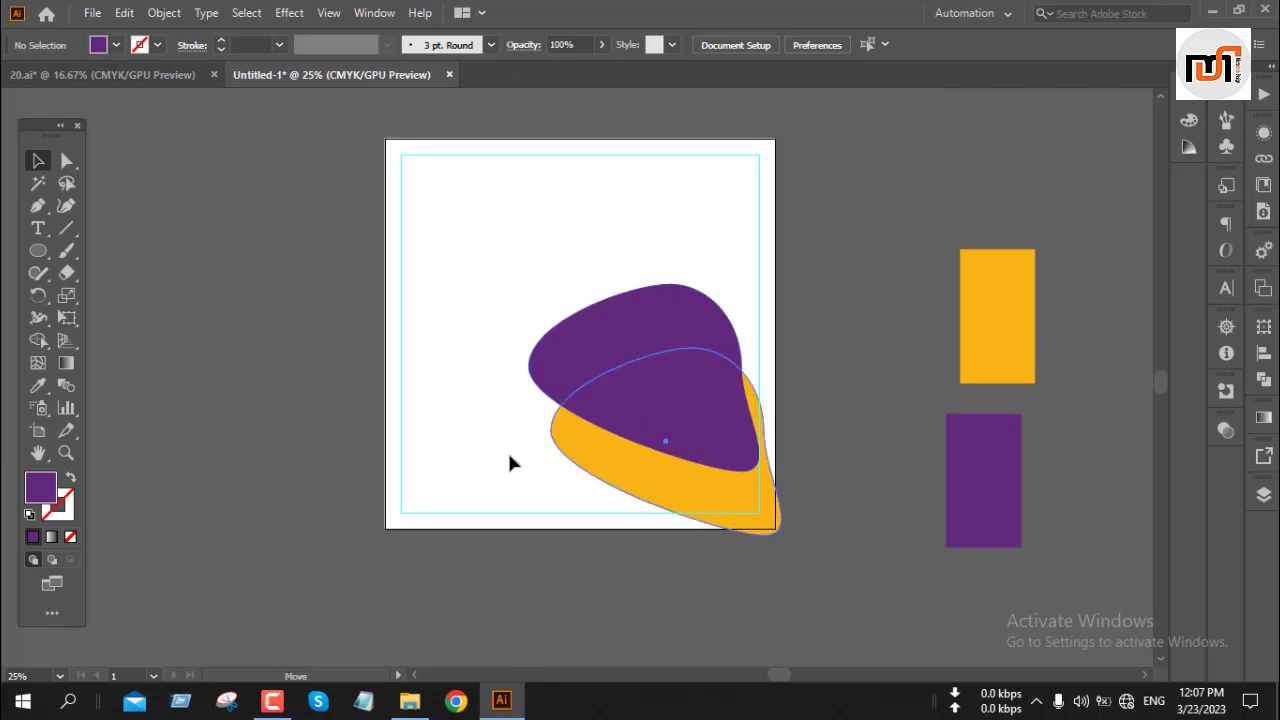
left_click_drag(630, 422, 479, 341)
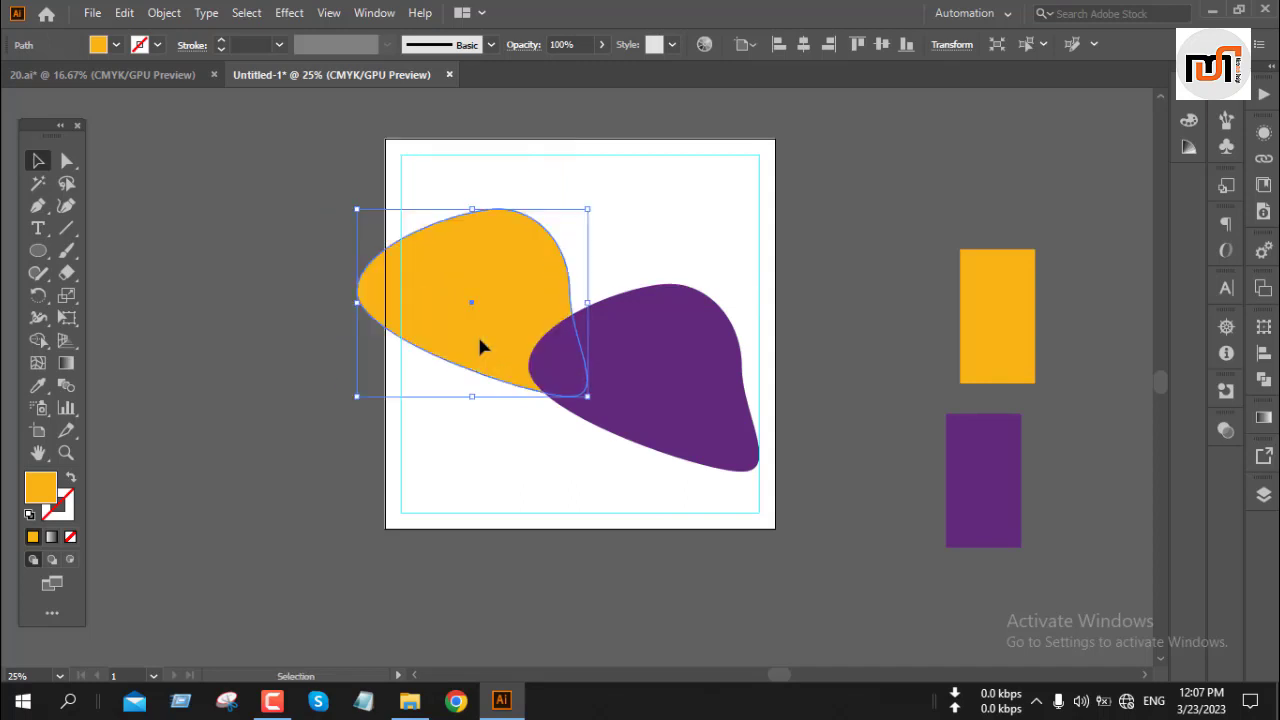
left_click(779, 44)
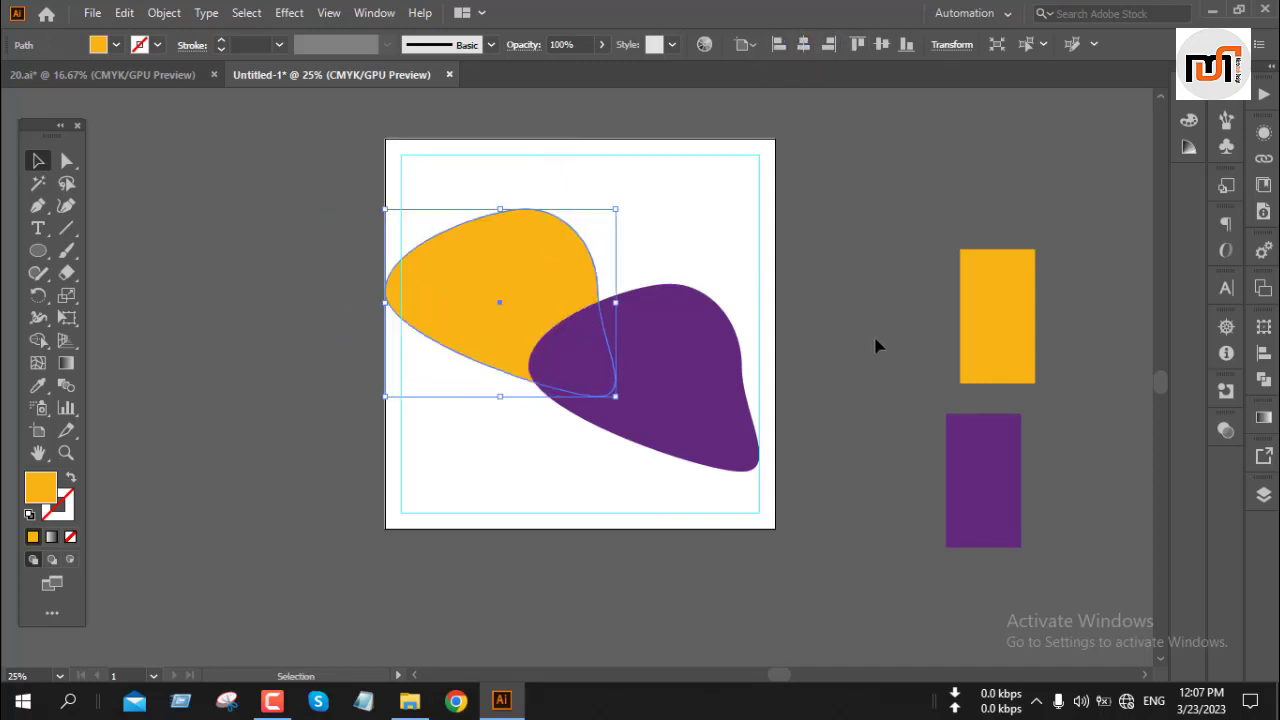
left_click(838, 265)
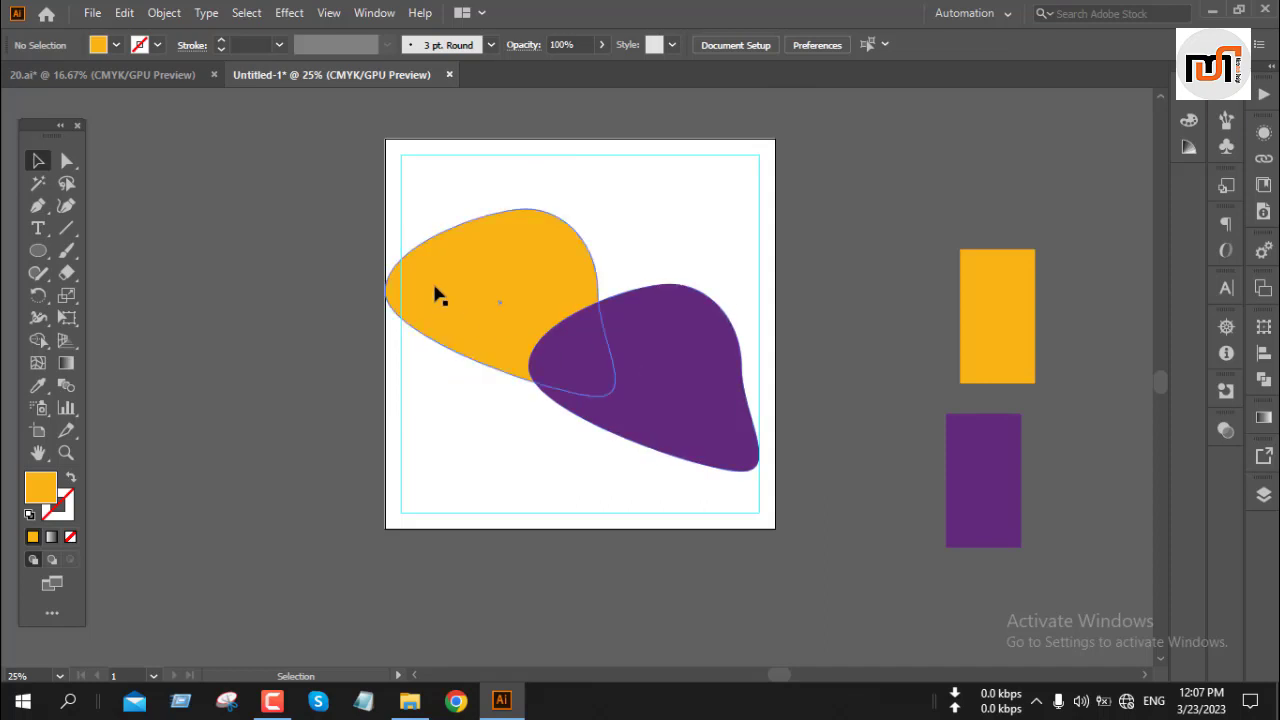
Set the orange shape aside to the right of the artboard and align the purple shape to the artboard's left edge
left_click_drag(437, 291, 857, 221)
left_click(660, 388)
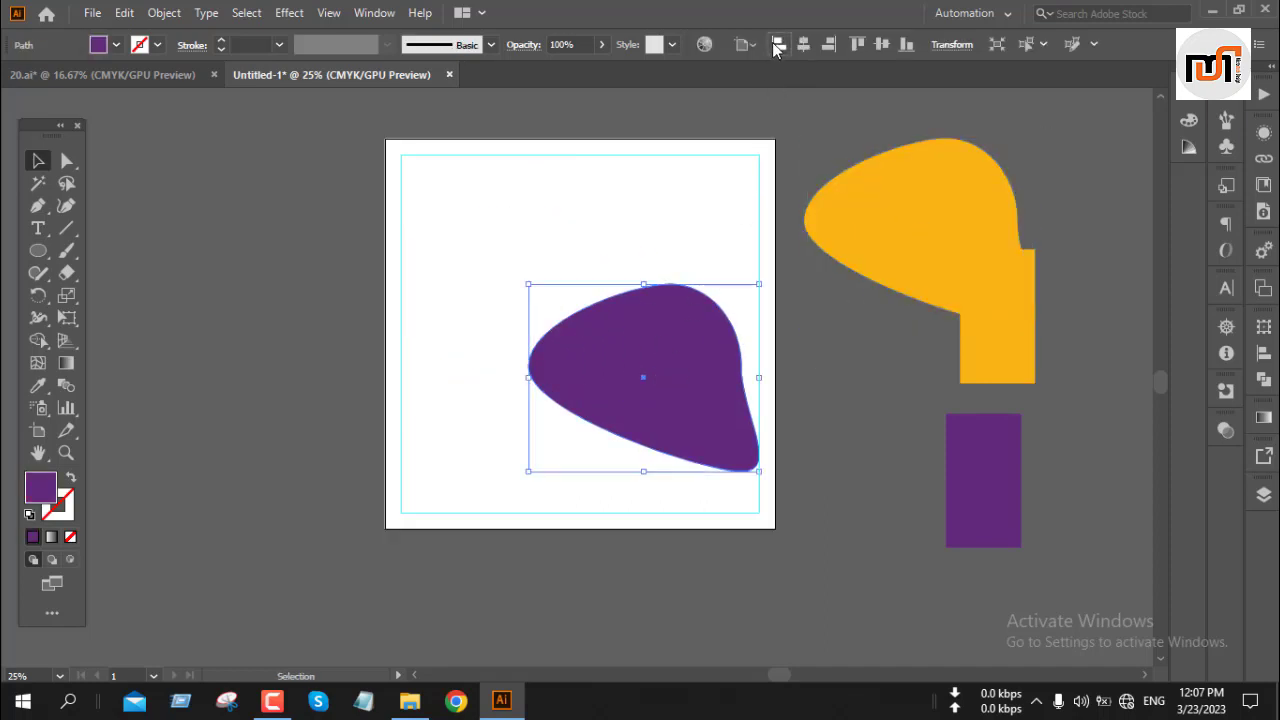
left_click(777, 44)
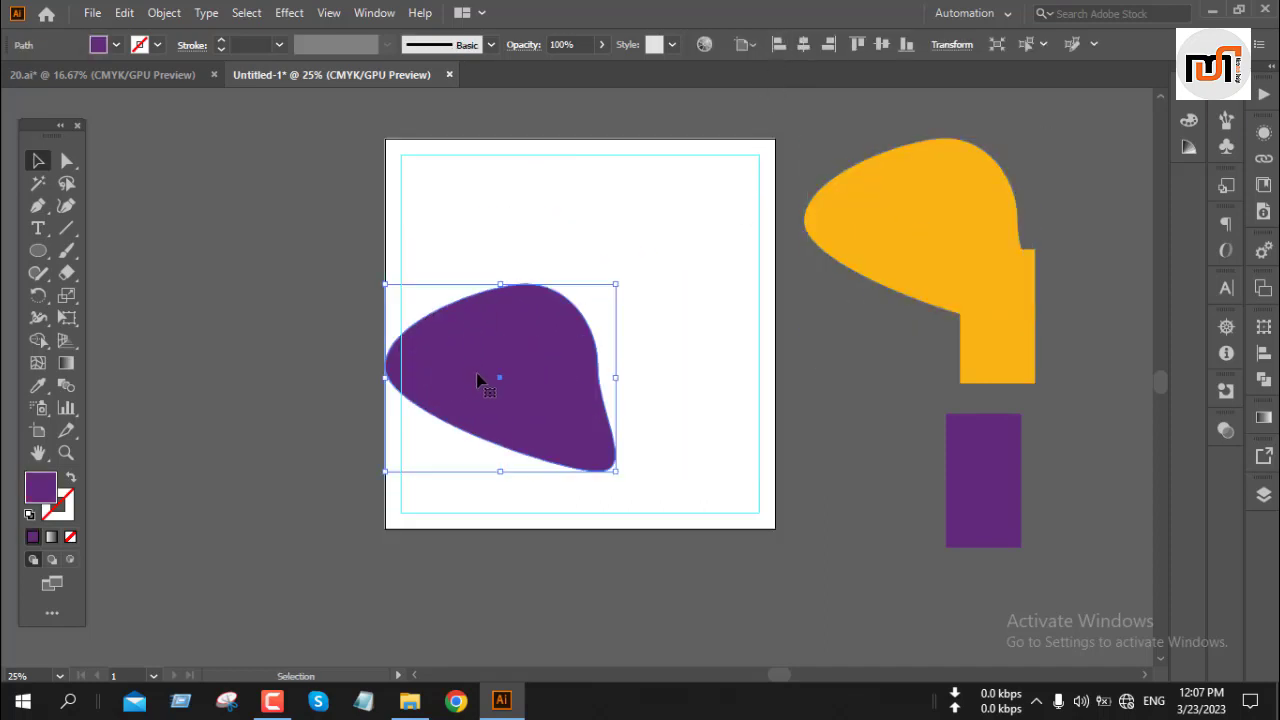
Move the purple shape up toward the artboard's upper-left corner and enlarge it proportionally around its centre
left_click_drag(478, 376, 474, 271)
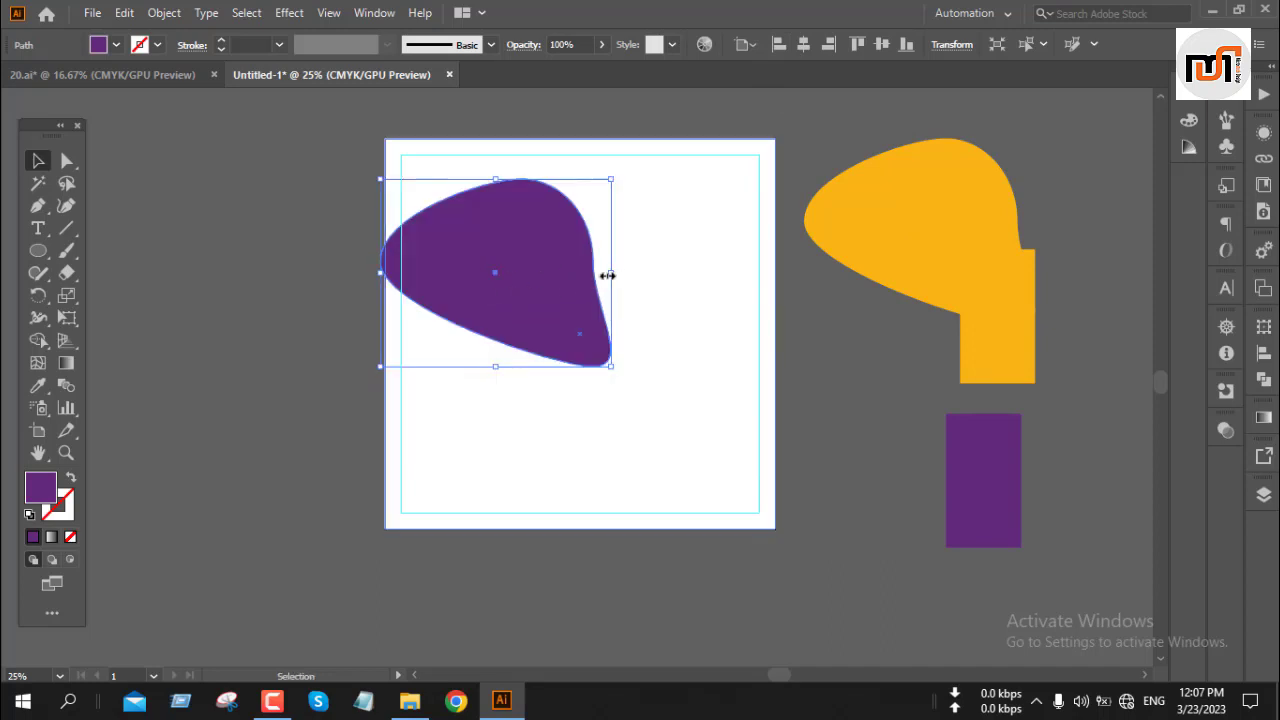
left_click_drag(608, 273, 638, 275)
left_click(196, 347)
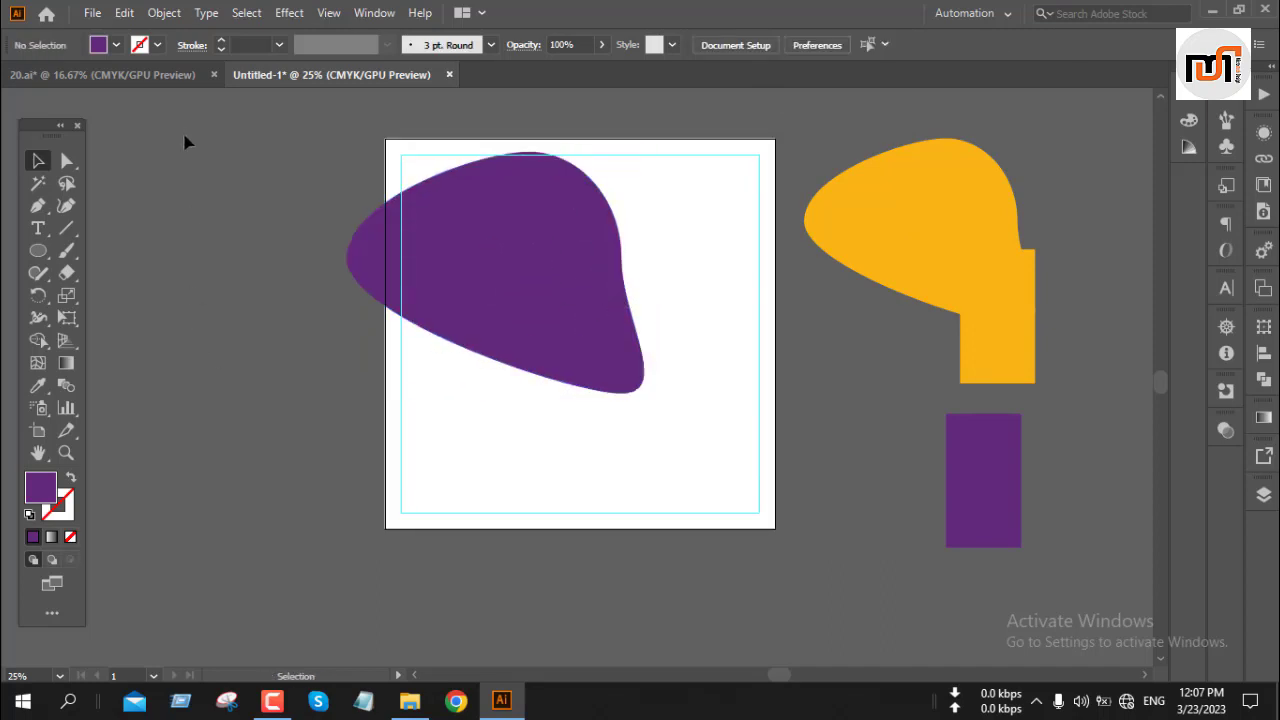
Select the whole design with the orange-and-blue framed photo in 20.ai for reference, and return to the untitled document
left_click(177, 80)
left_click(838, 428)
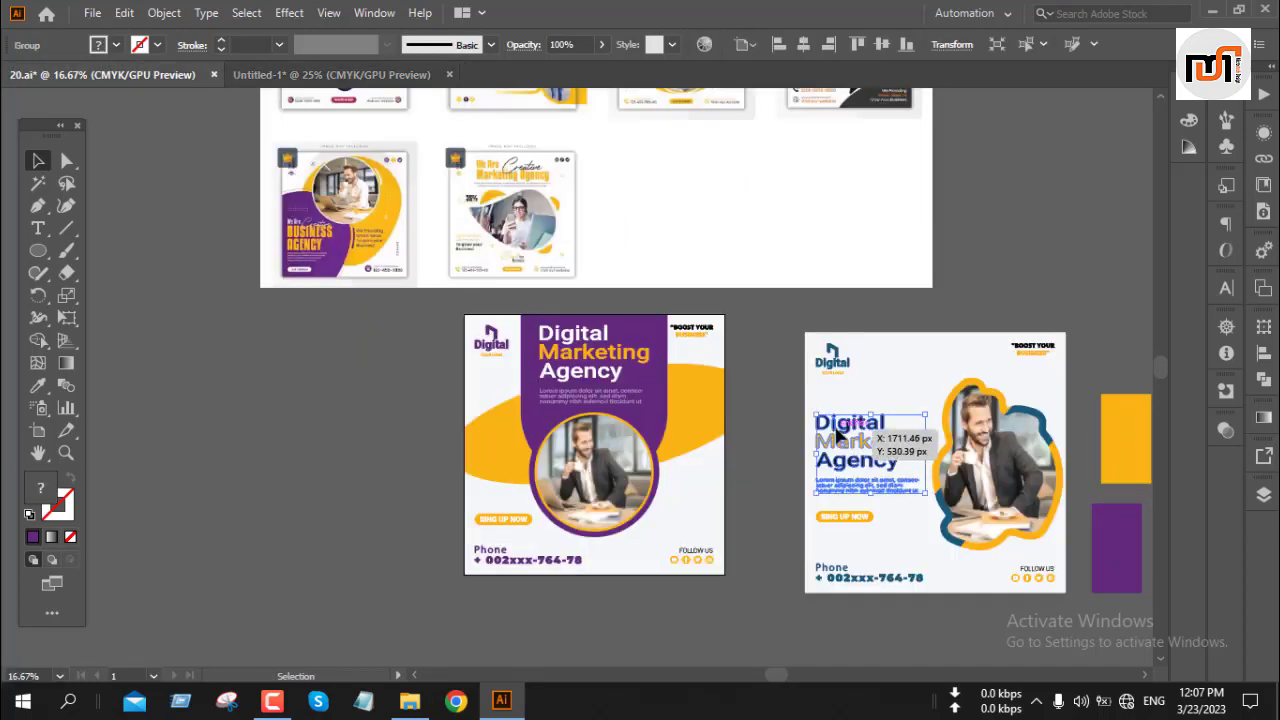
left_click(777, 412)
scroll(785, 395, "down", 3)
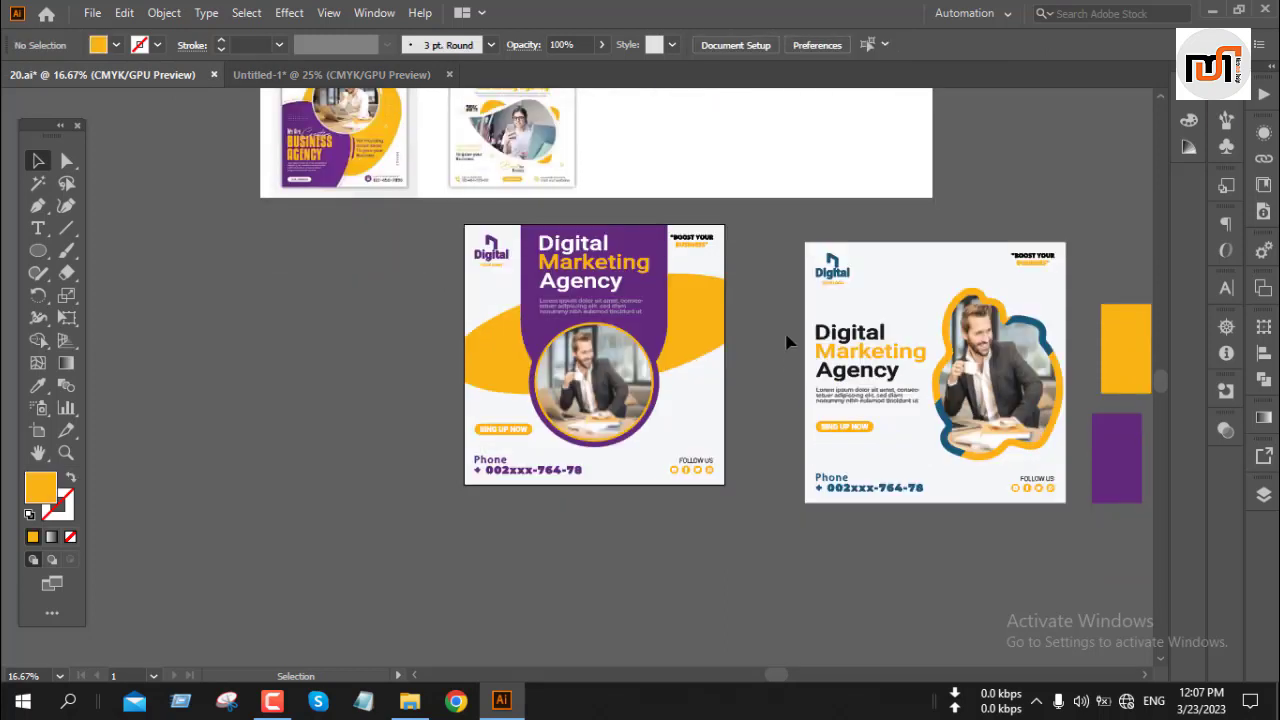
left_click_drag(800, 228, 933, 553)
left_click_drag(1078, 526, 1070, 521)
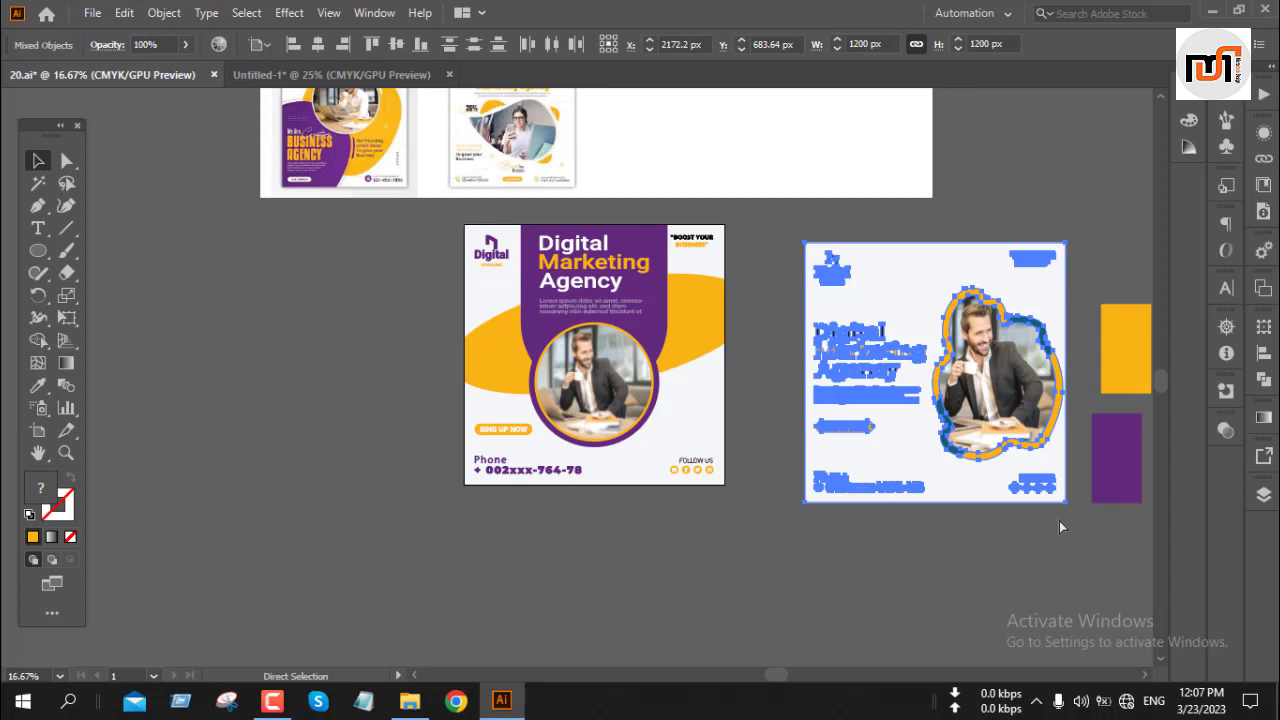
left_click(330, 76)
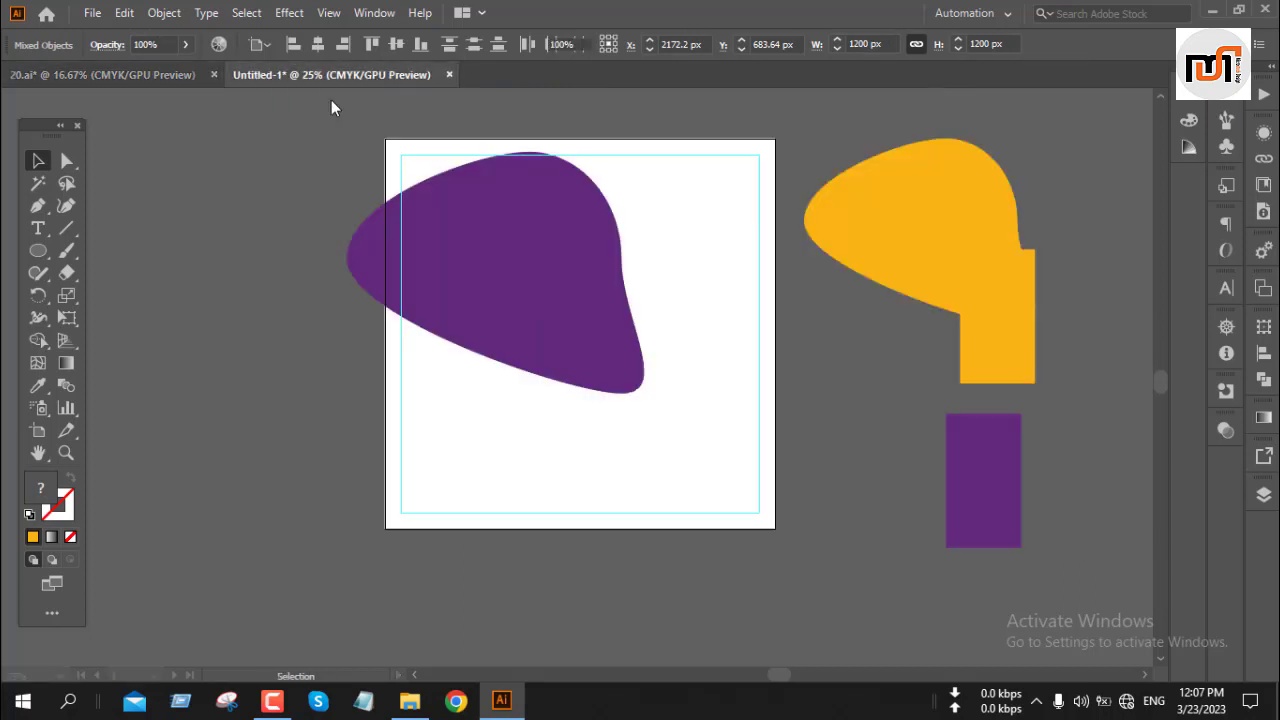
key("a")
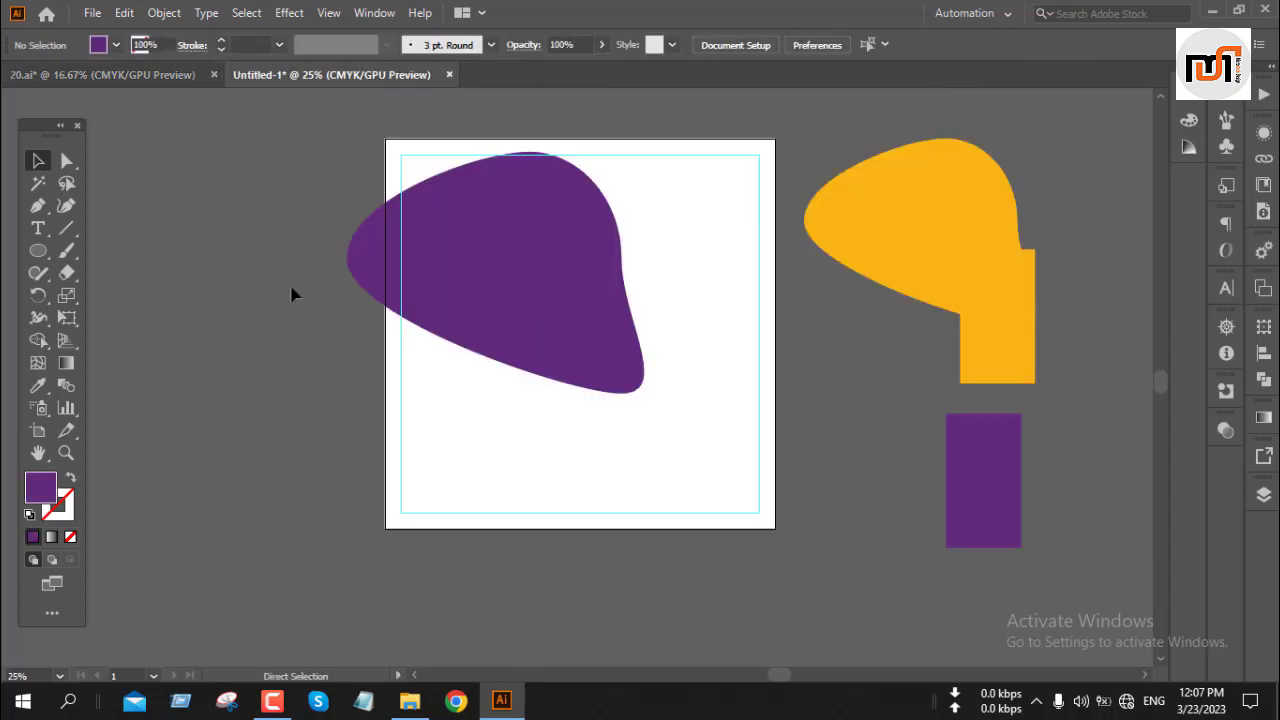
Paste the copied reference design with the framed photo and place it beside the artboard, on its left
key("ctrl+v")
key("ctrl+minus")
left_click_drag(441, 372, 189, 352)
left_click_drag(456, 316, 326, 311)
left_click(480, 278)
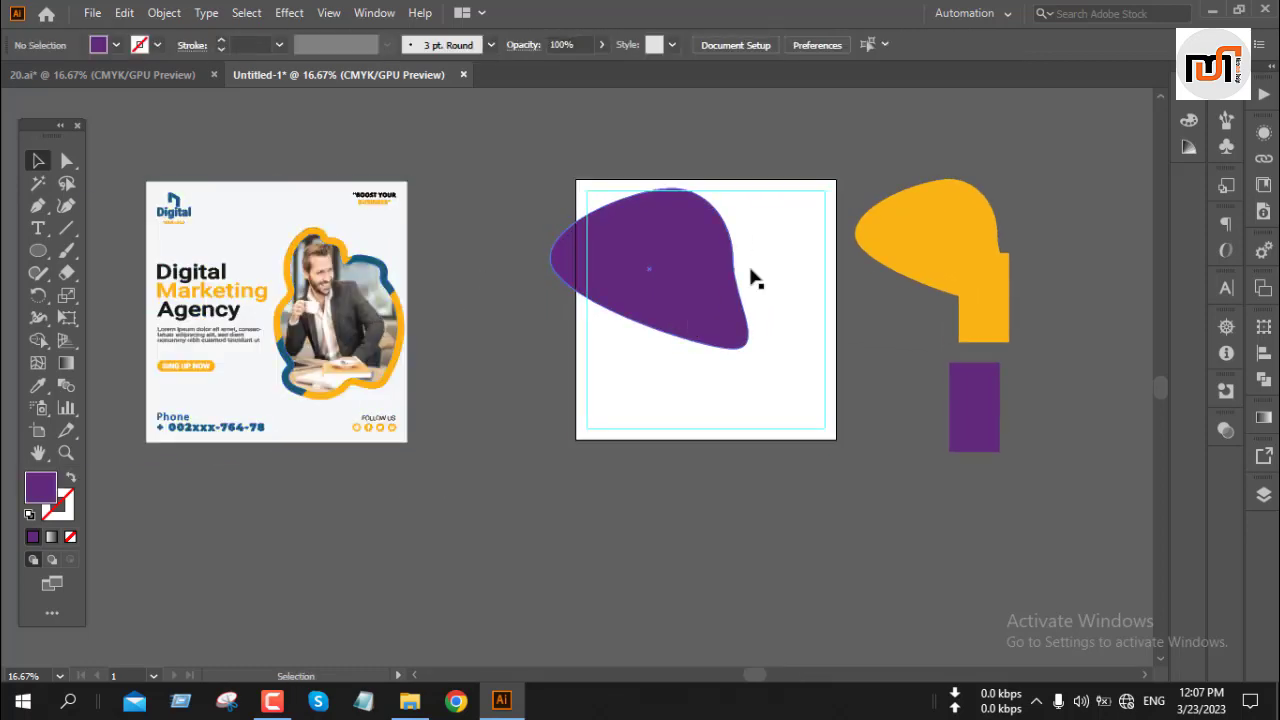
Align the purple shape to the artboard's left edge
left_click(625, 256)
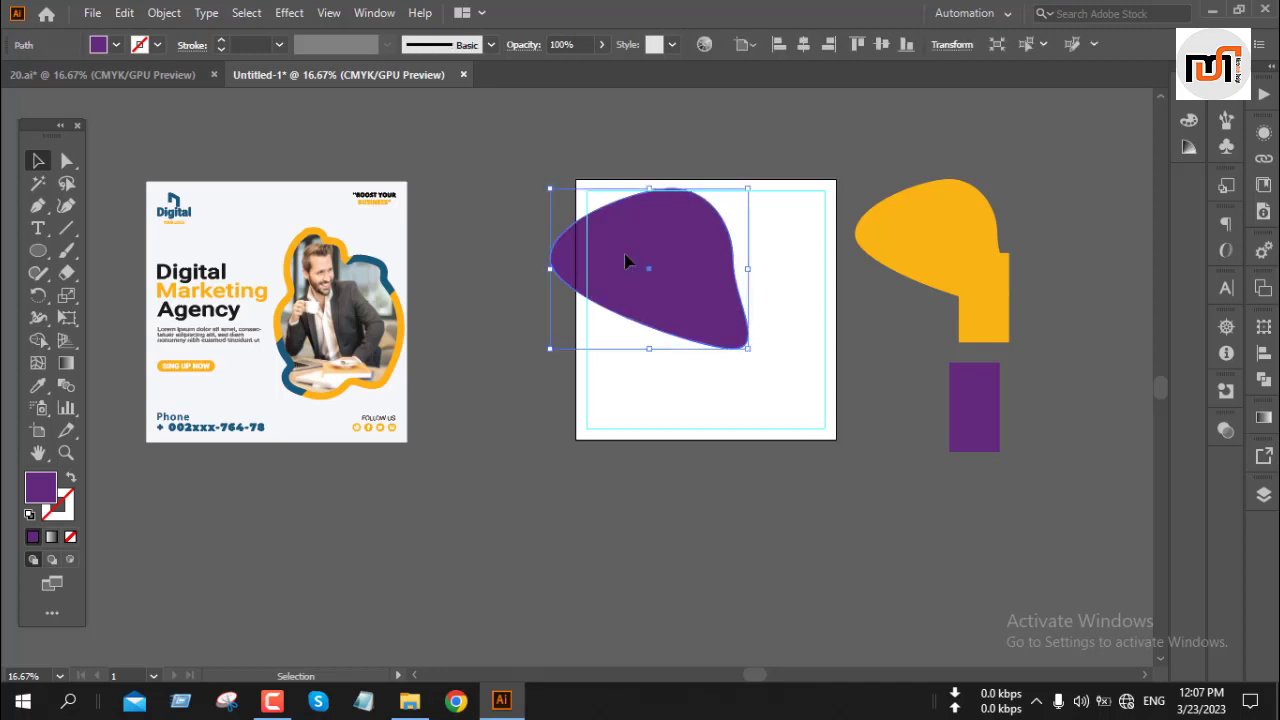
left_click(779, 44)
scroll(690, 194, "up", 1)
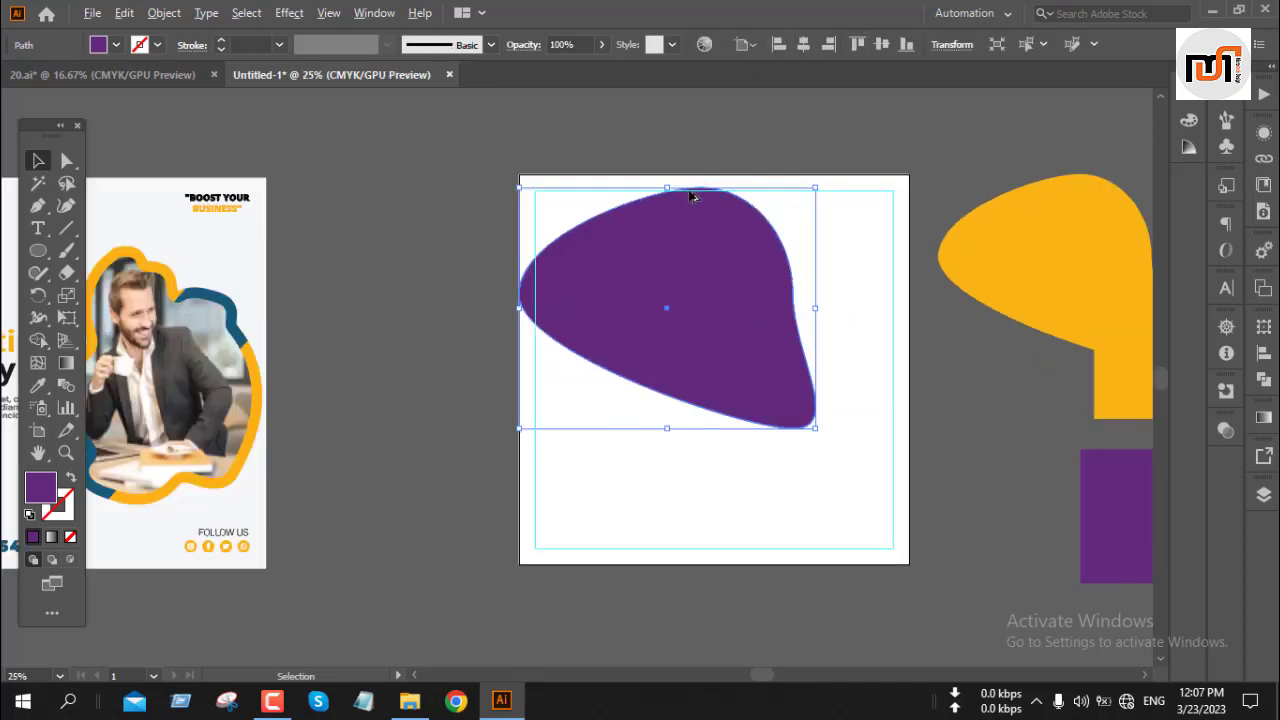
scroll(691, 196, "down", 1)
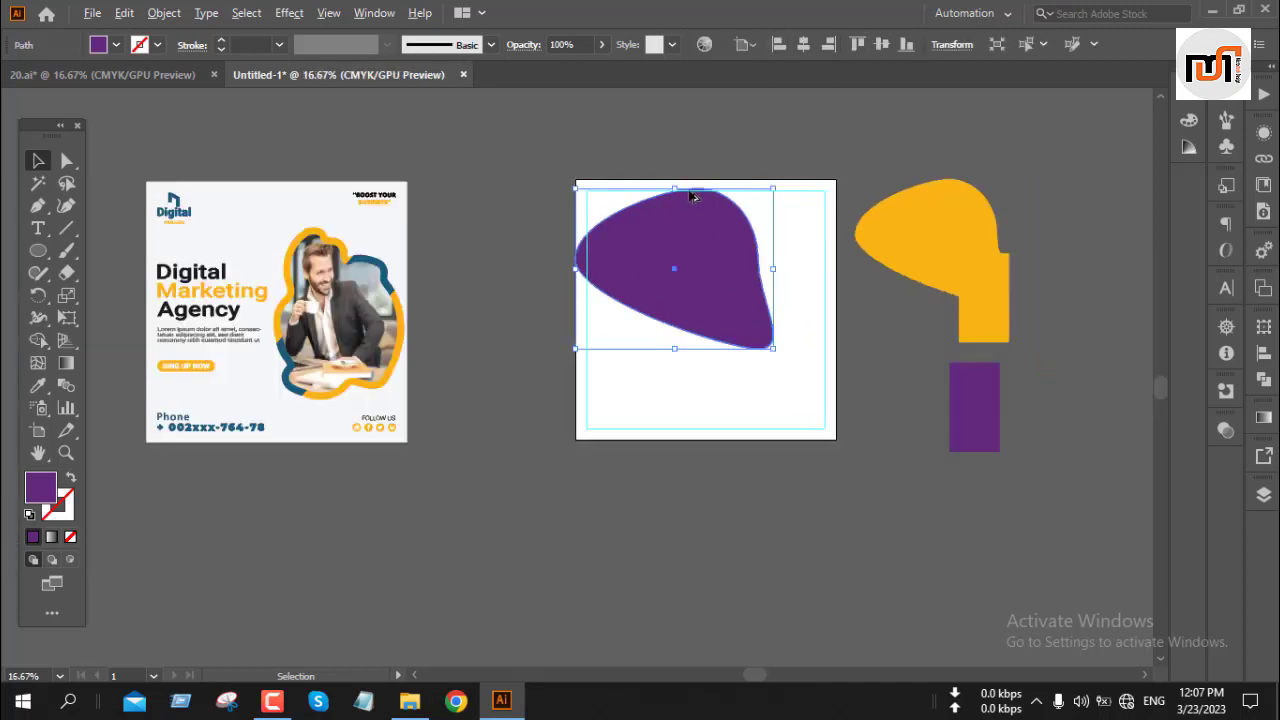
Copy the "Digital Marketing Agency" heading and paragraph group from the reference design onto the purple shape, along the left margin guide
left_click(489, 276)
left_click(230, 290)
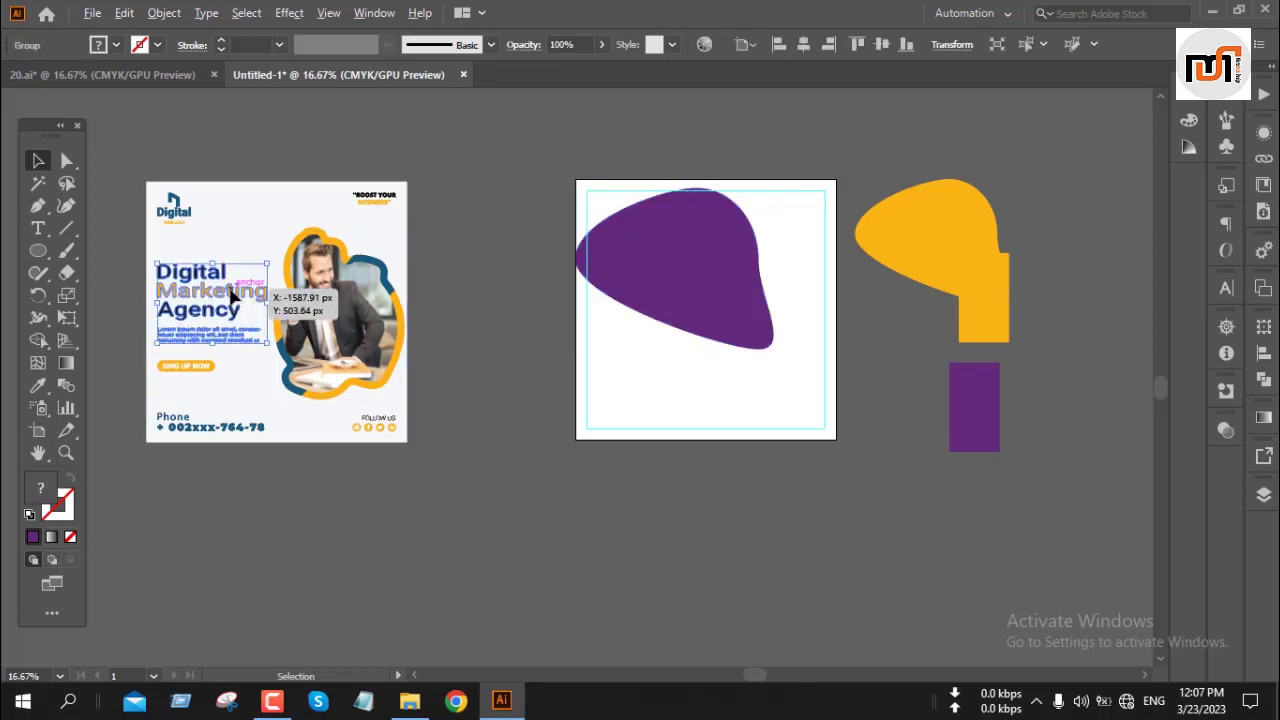
left_click_drag(230, 290, 665, 265)
key("ctrl+1")
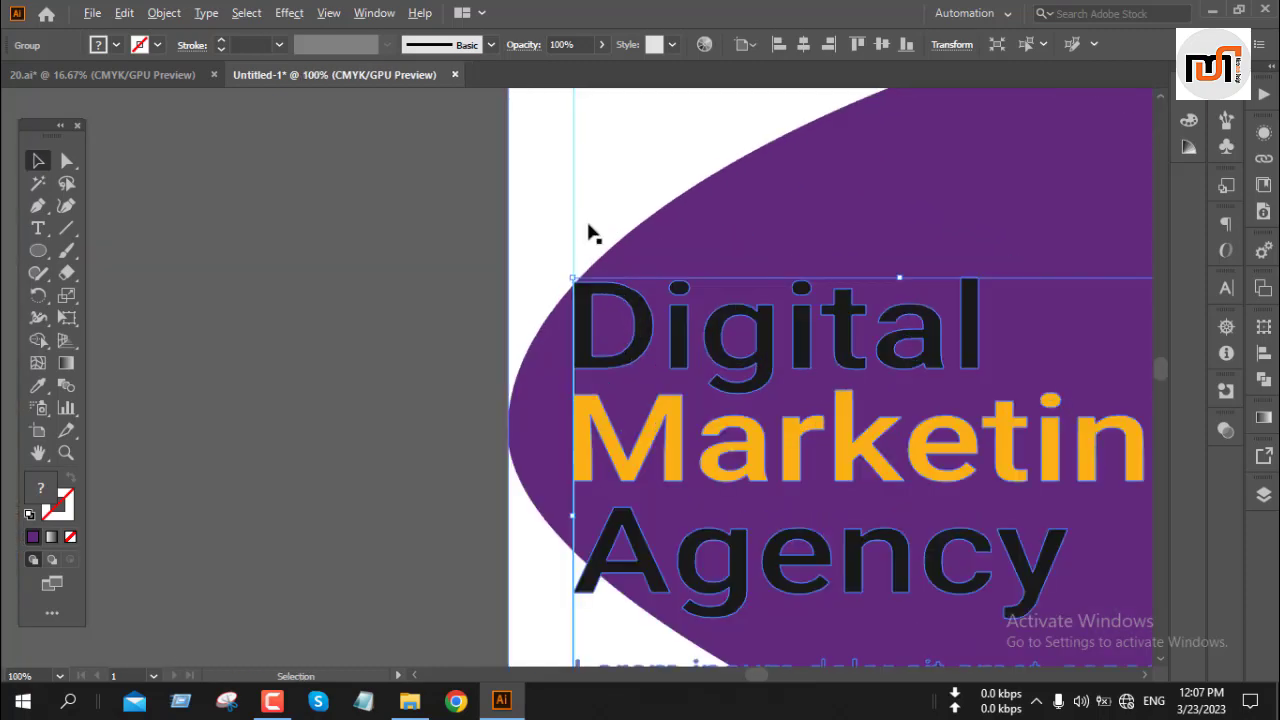
scroll(590, 233, "up", 1)
scroll(588, 229, "down", 3)
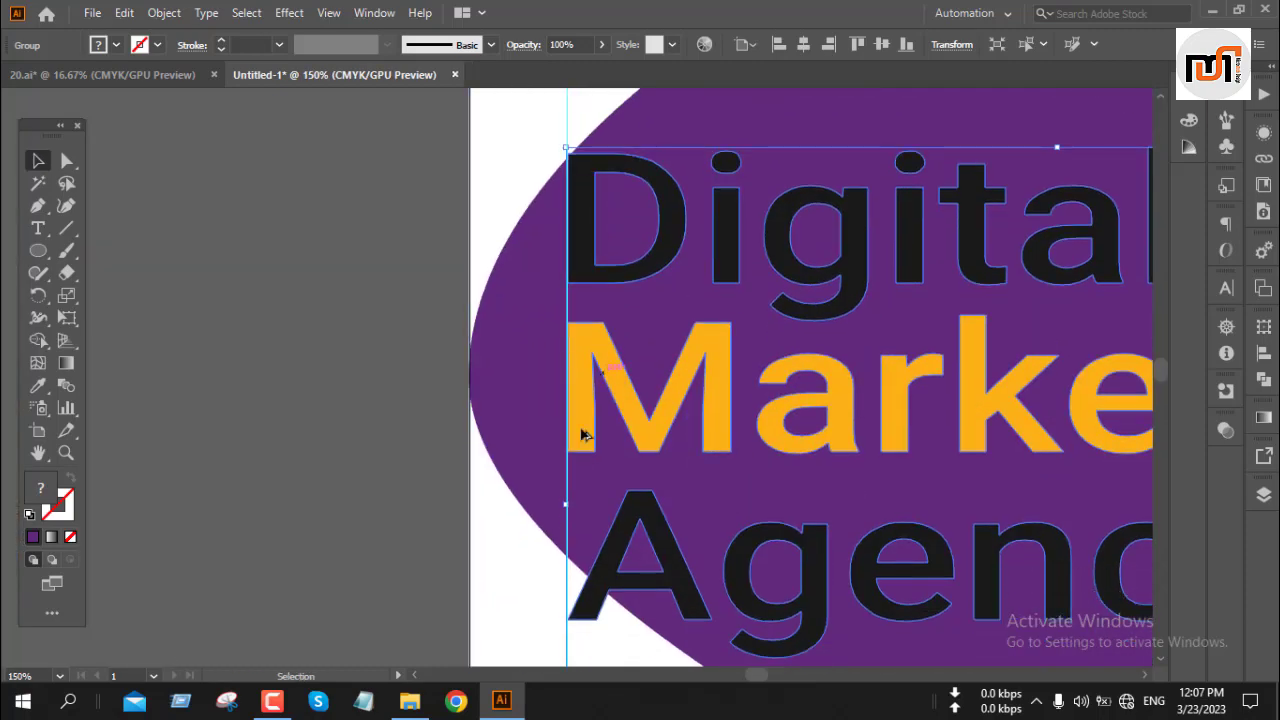
scroll(584, 434, "up", 4)
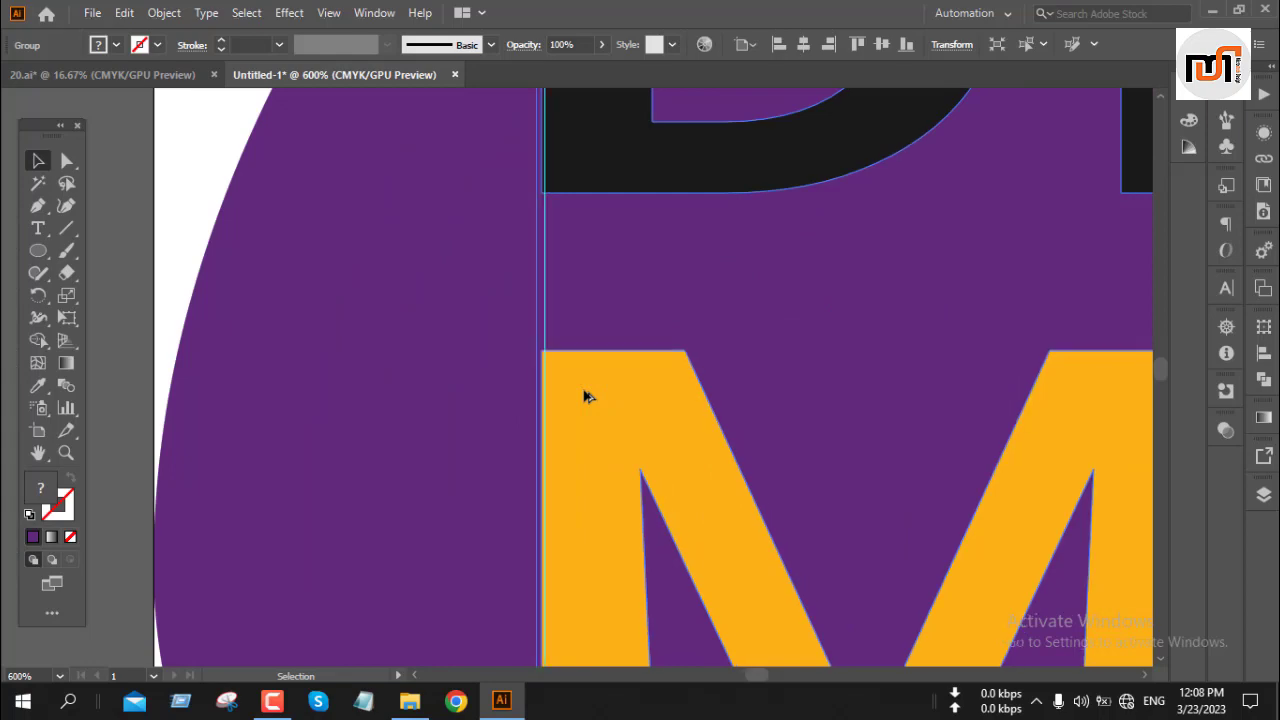
key("ctrl+1")
scroll(575, 352, "down", 2)
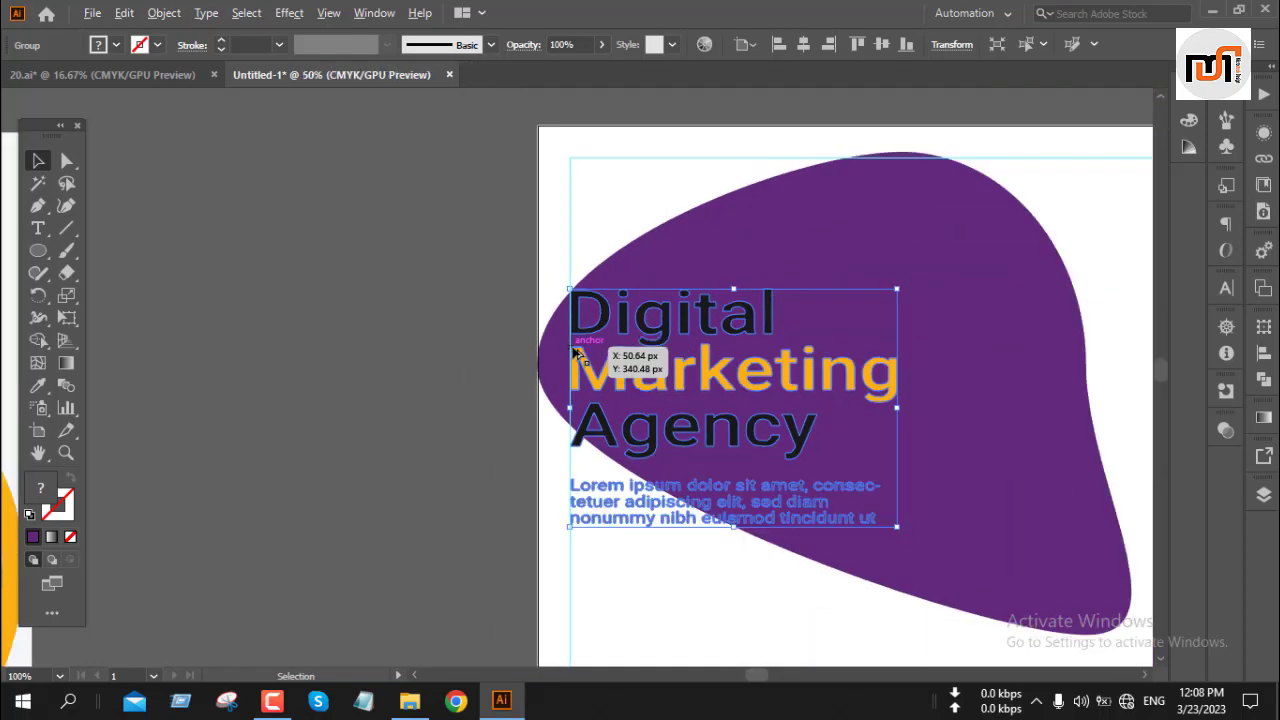
left_click(443, 218)
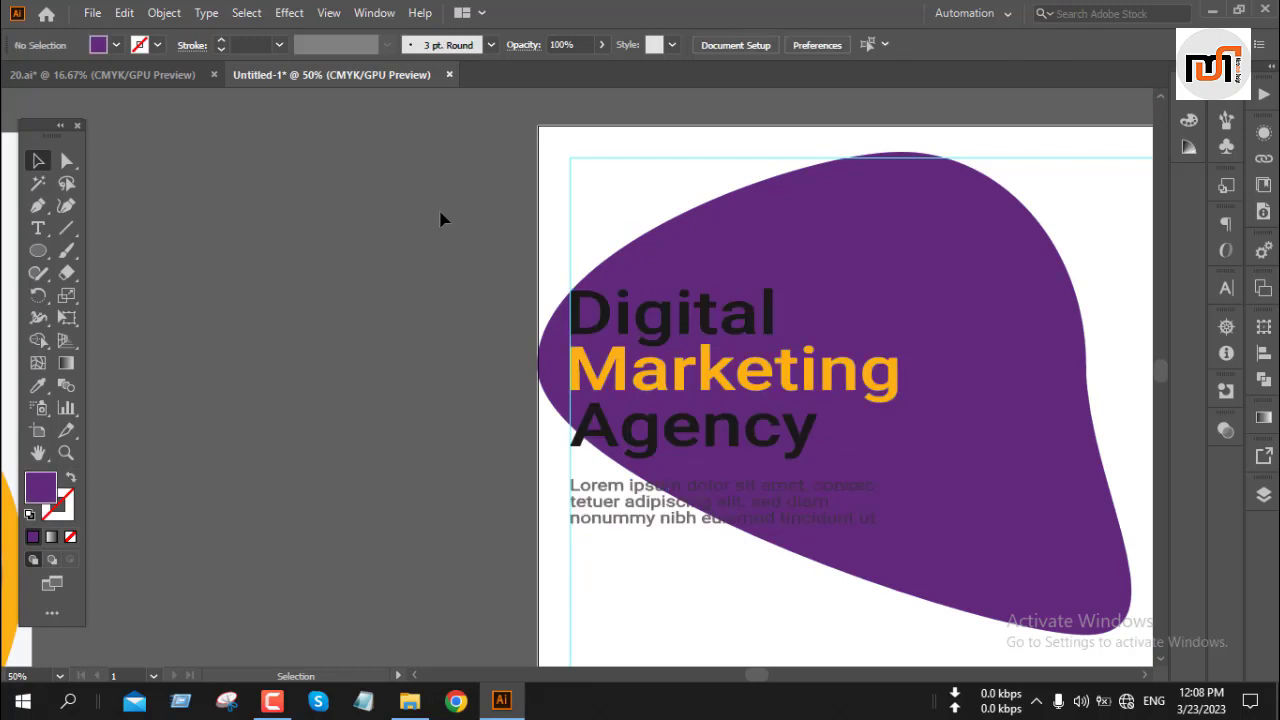
Move the purple shape down and left behind the heading text so it extends past the artboard's left edge
scroll(443, 312, "down", 1)
left_click_drag(816, 363, 730, 394)
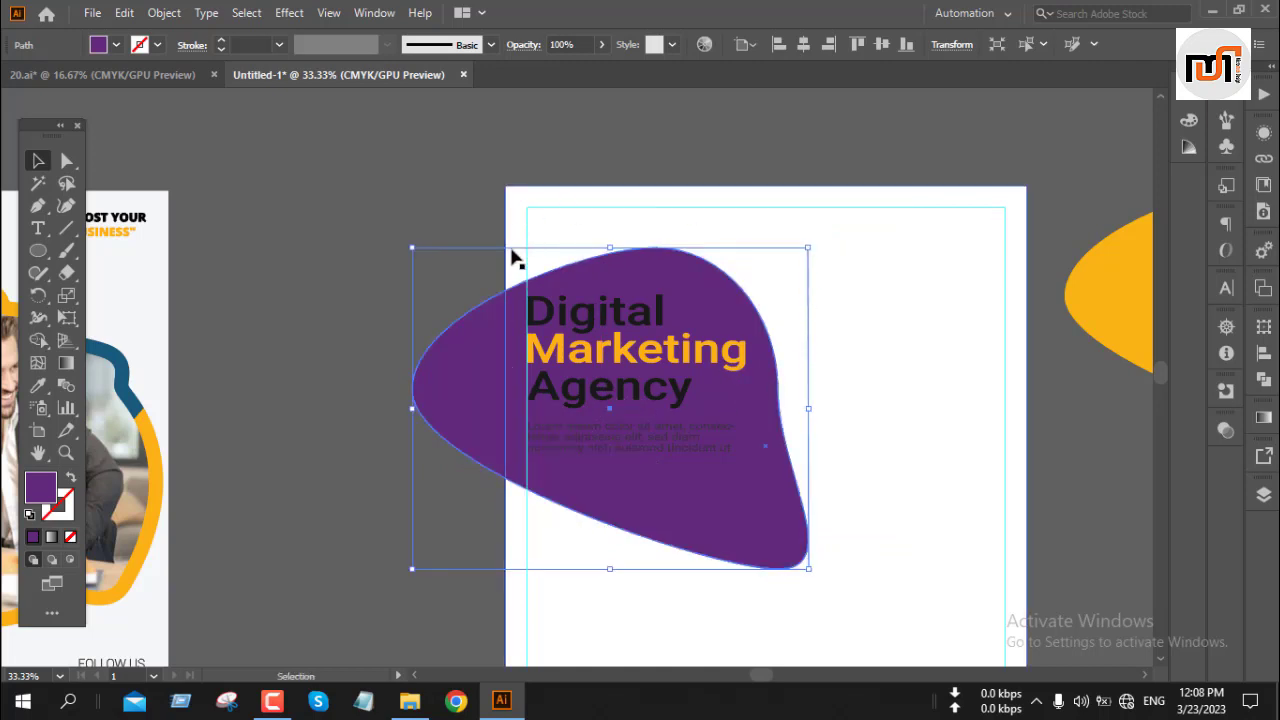
left_click(443, 287)
Move the orange shape onto the lower right of the artboard, partly behind the purple shape
scroll(443, 285, "down", 2)
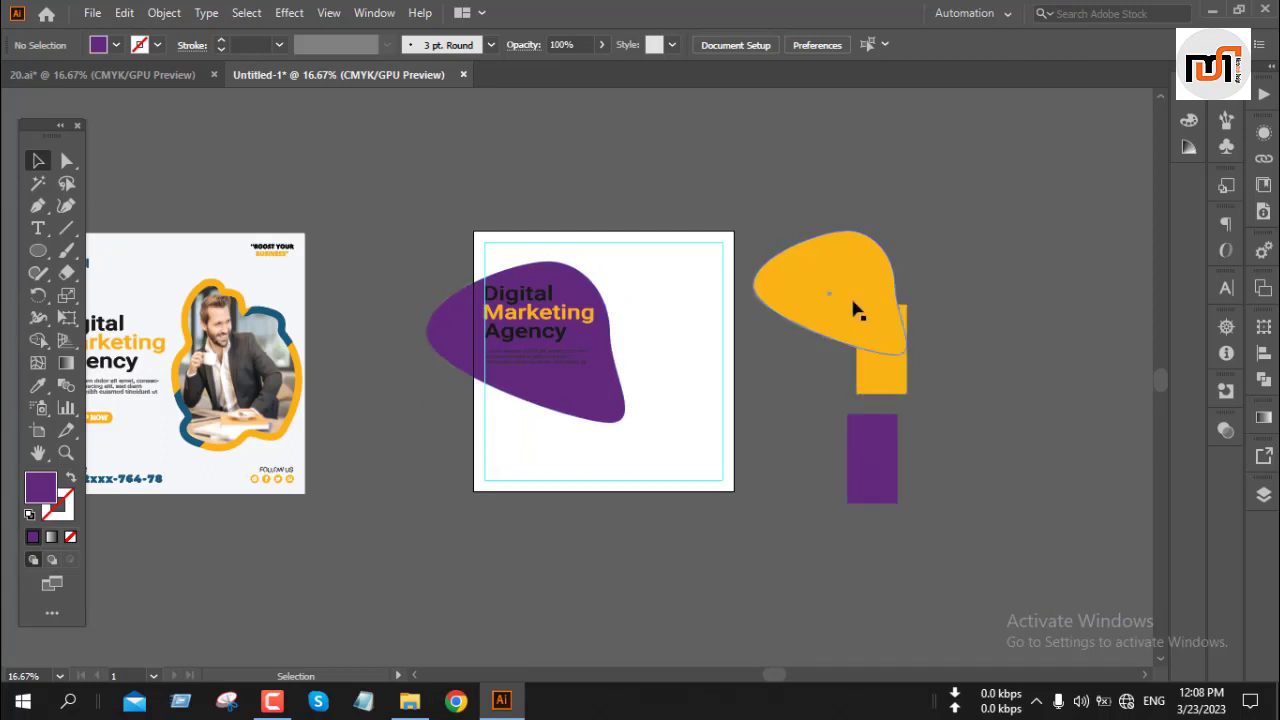
left_click_drag(849, 295, 676, 389)
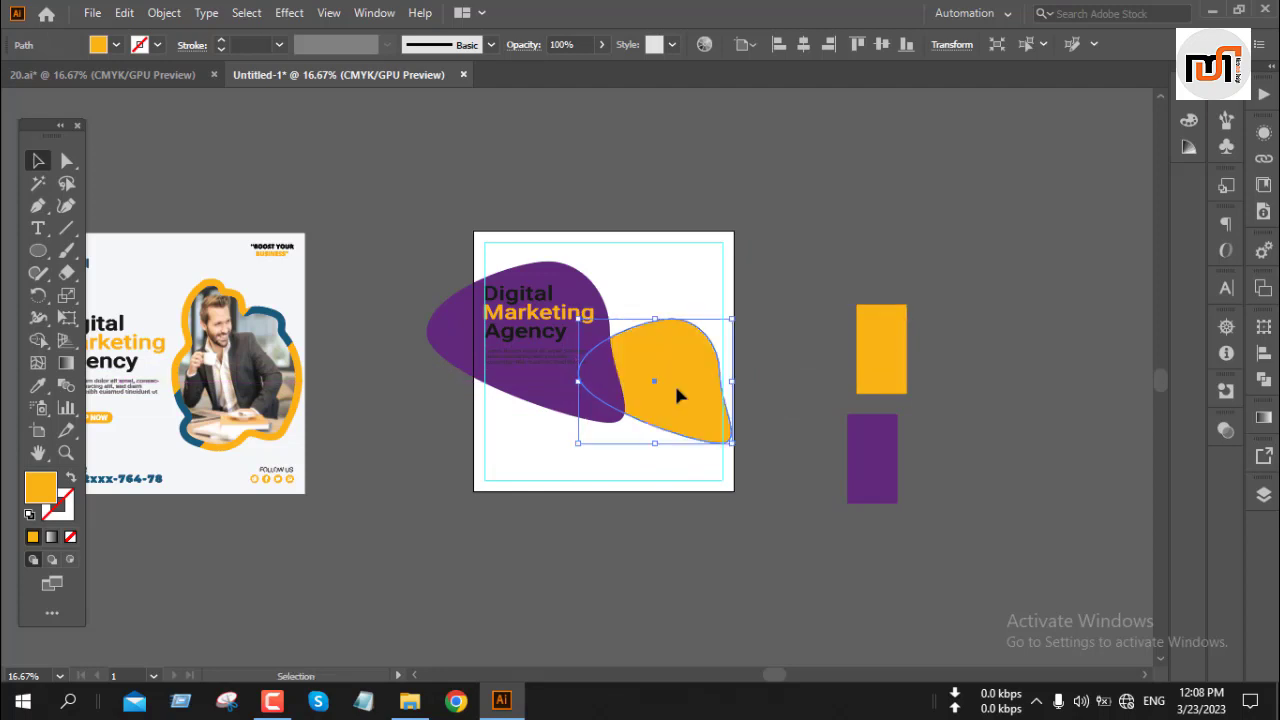
left_click(800, 248)
Check the reference designs in 20.ai and return to the untitled document
left_click(148, 76)
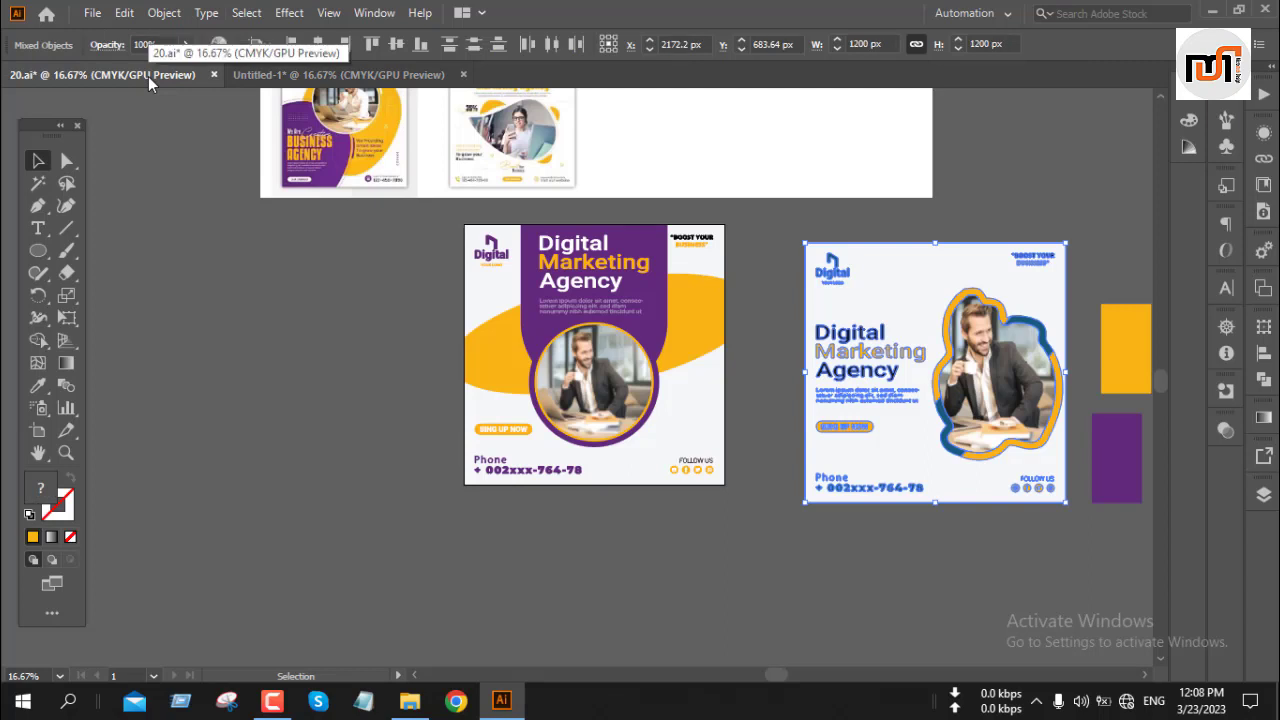
scroll(271, 302, "up", 3)
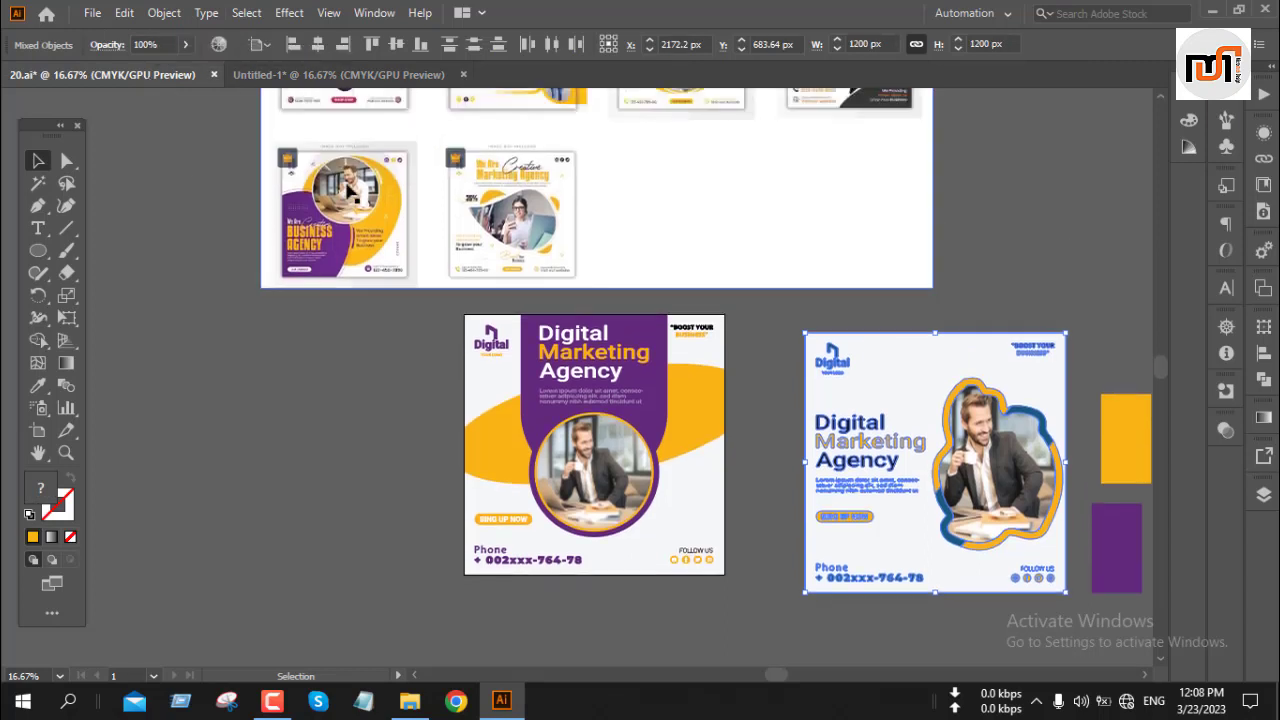
left_click(339, 78)
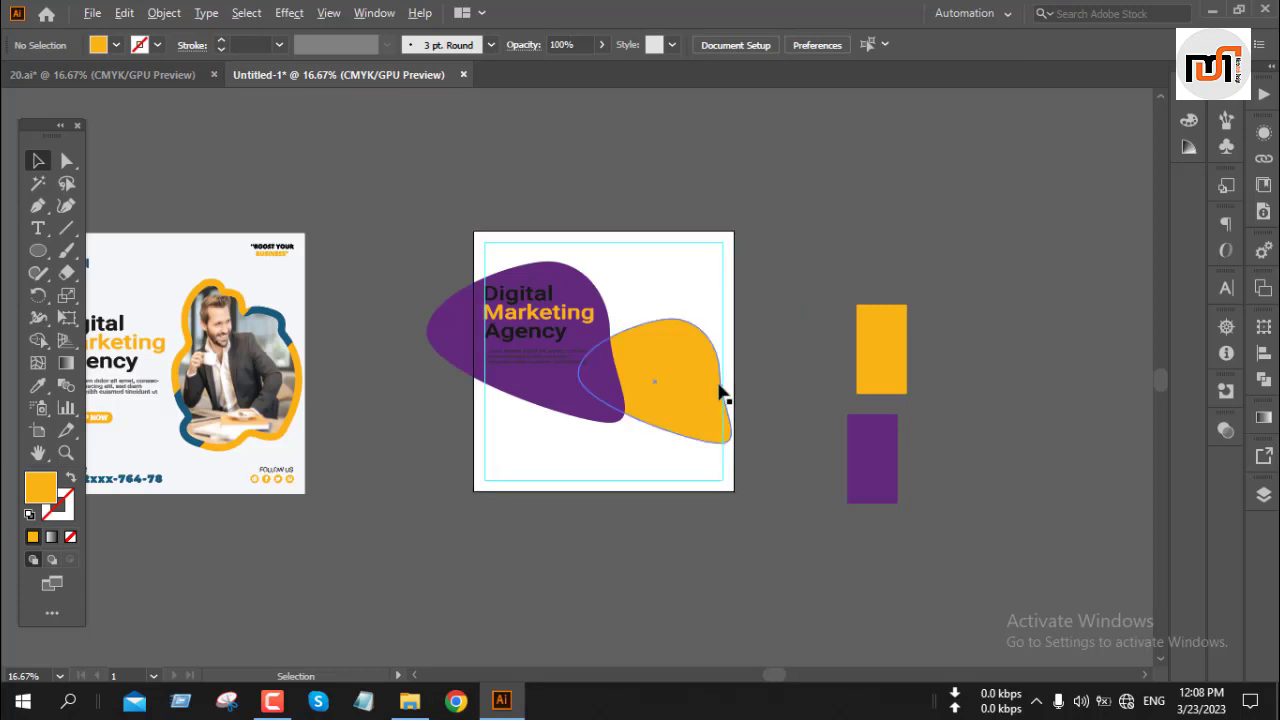
scroll(720, 390, "up", 3)
scroll(718, 391, "down", 2)
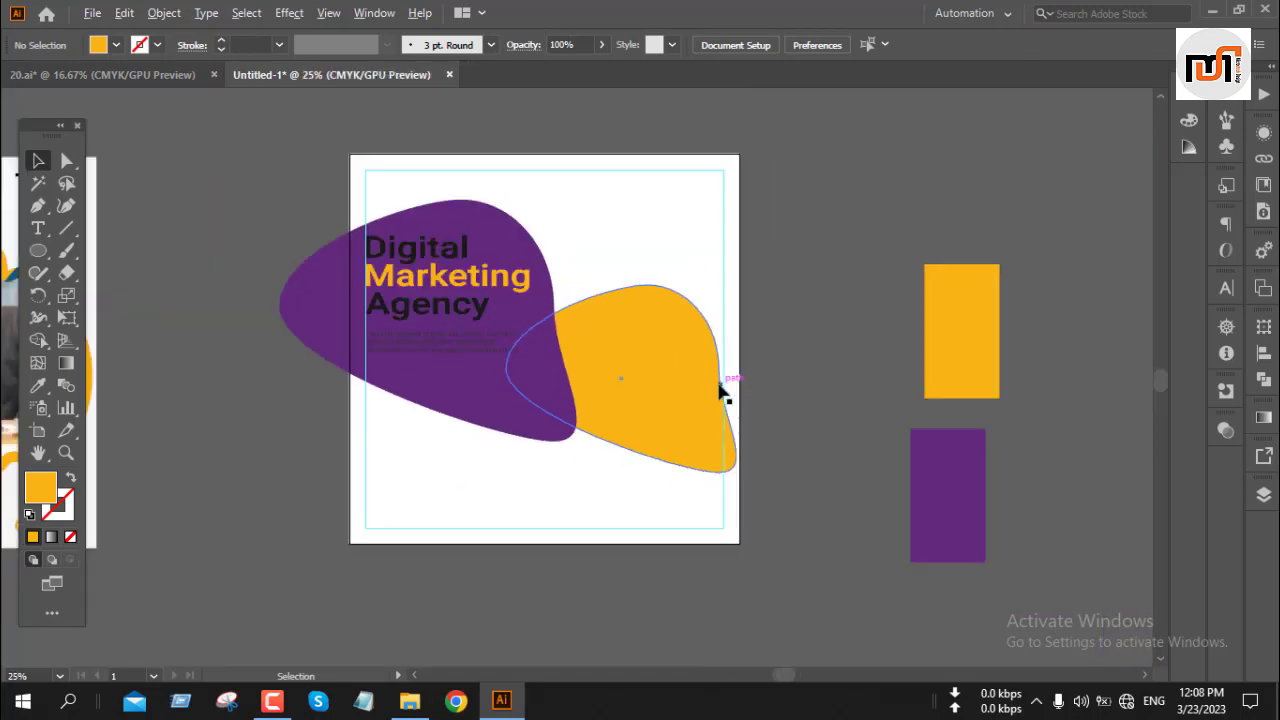
Enlarge the orange shape proportionally around its centre and align it to the artboard's right edge
left_click(654, 380)
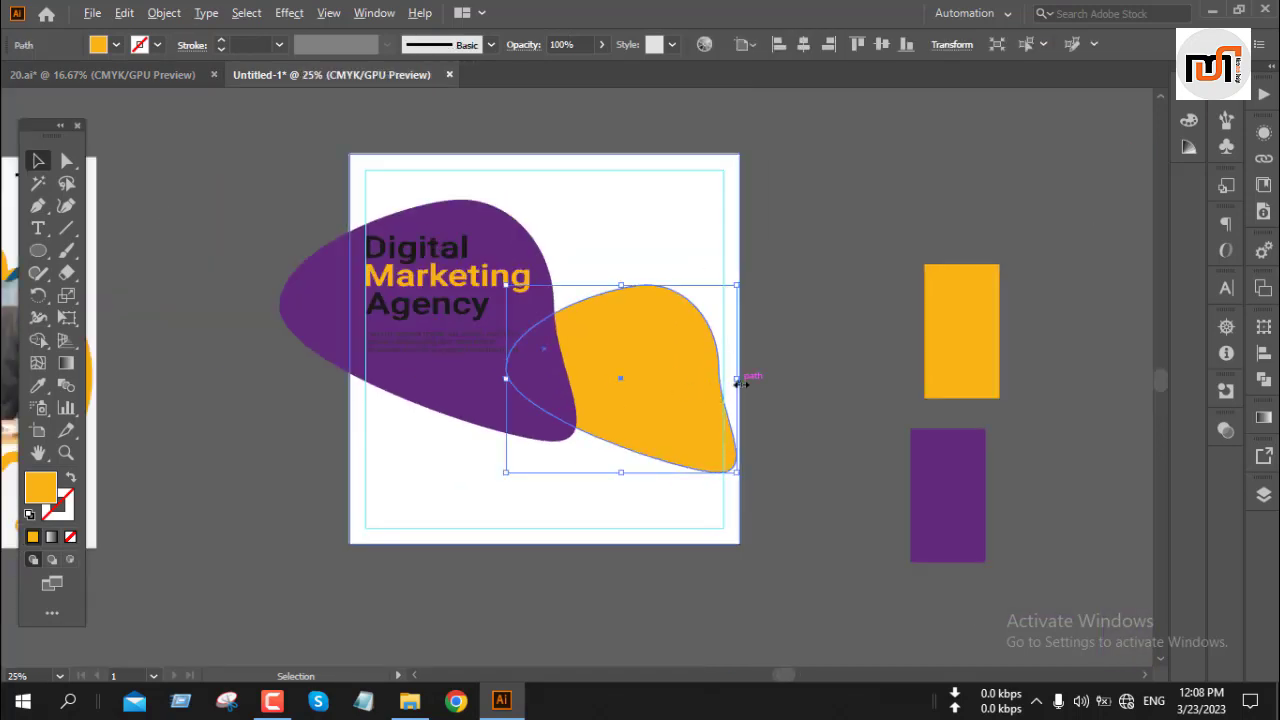
left_click_drag(743, 378, 784, 383)
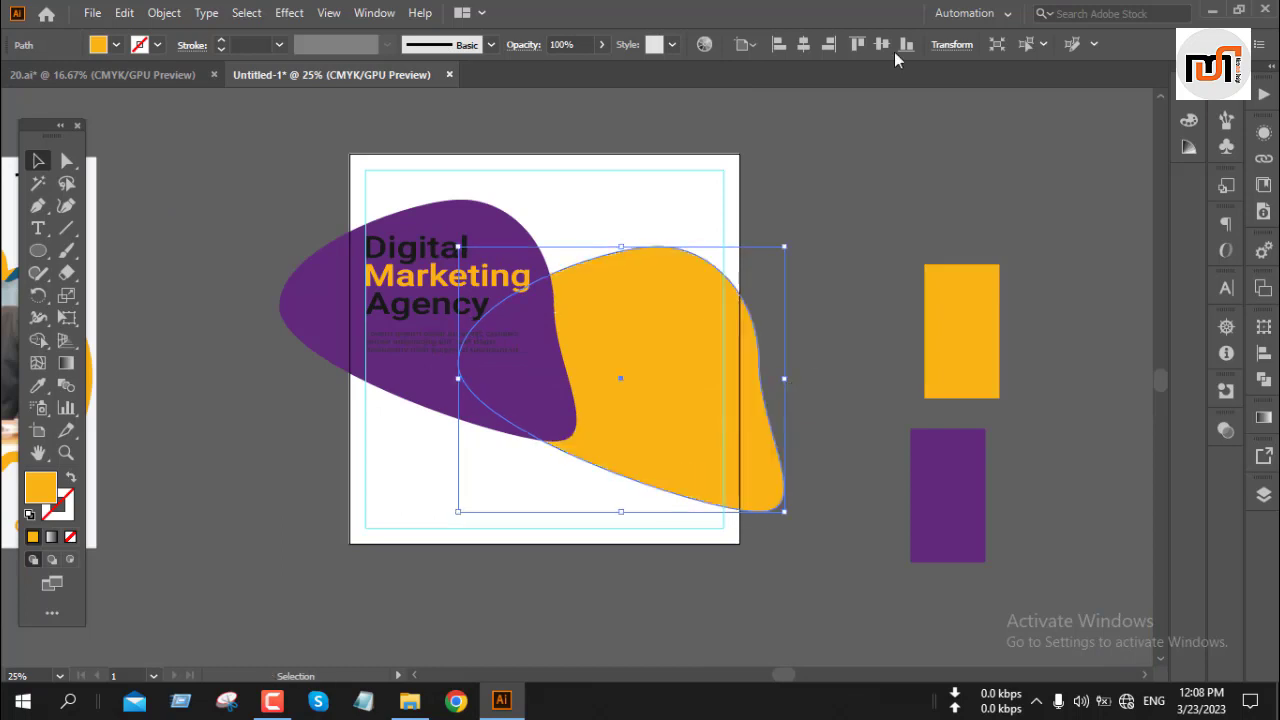
left_click(829, 45)
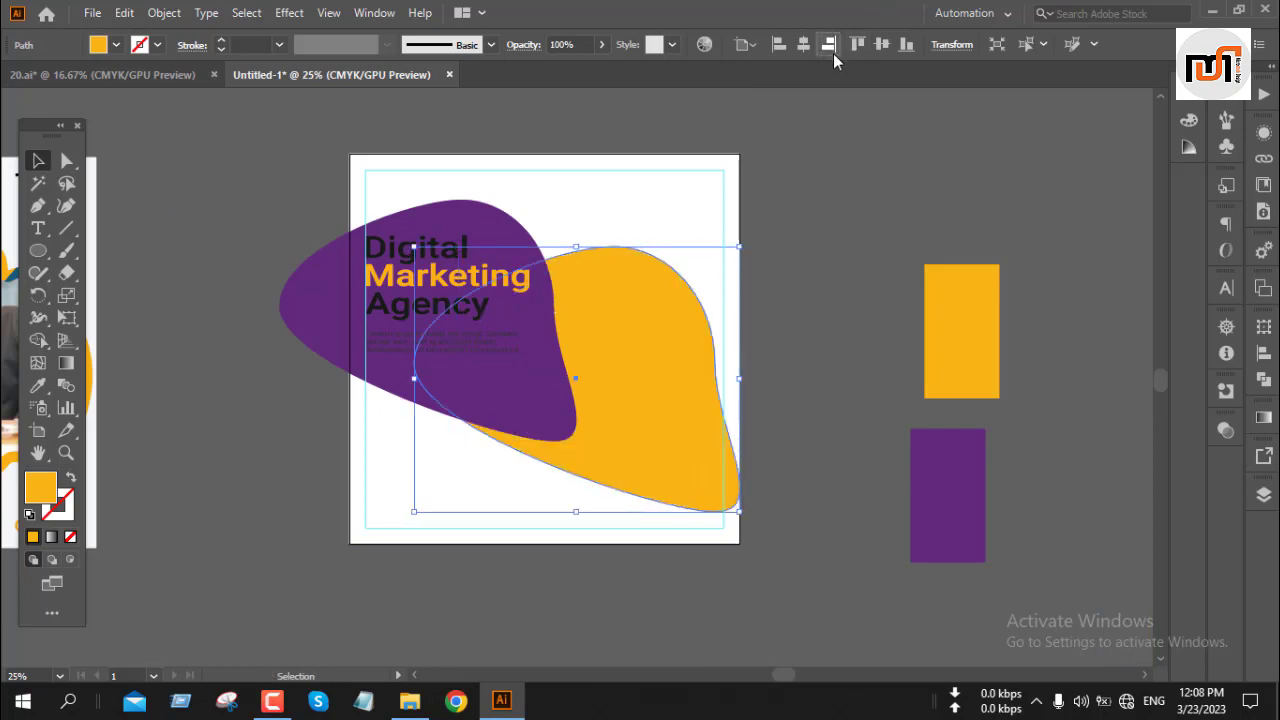
left_click(812, 300)
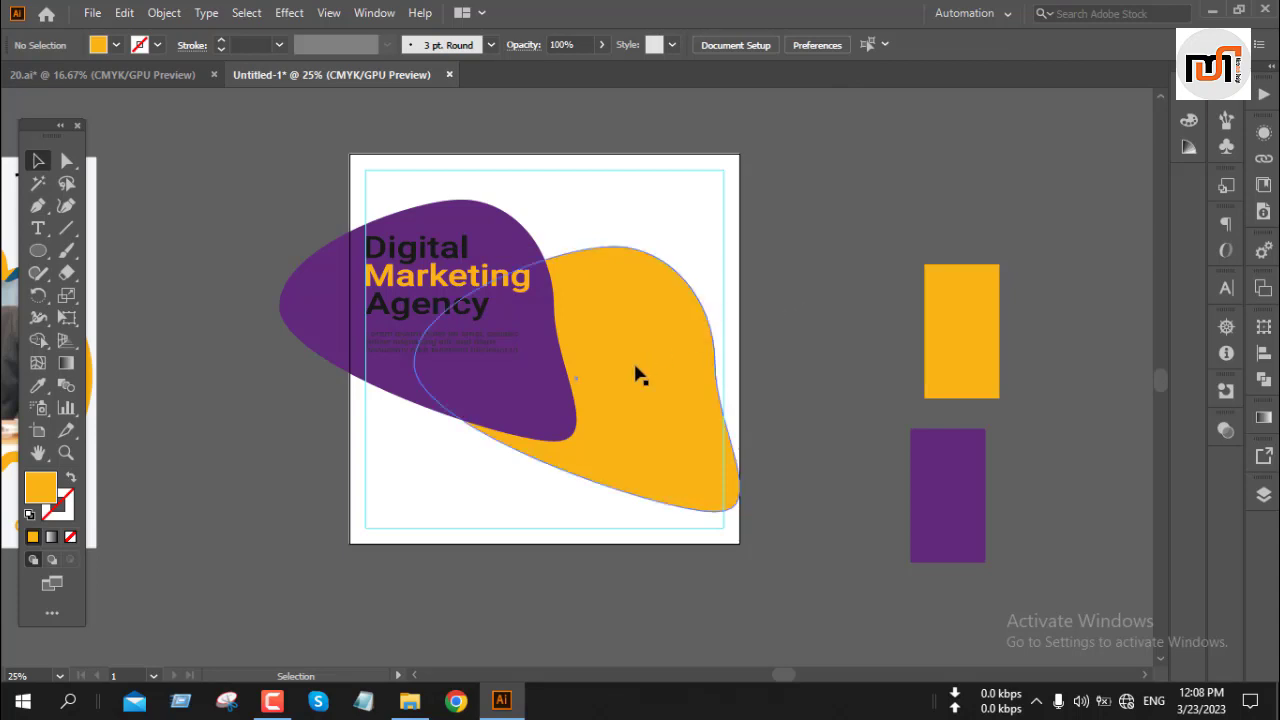
left_click(662, 370)
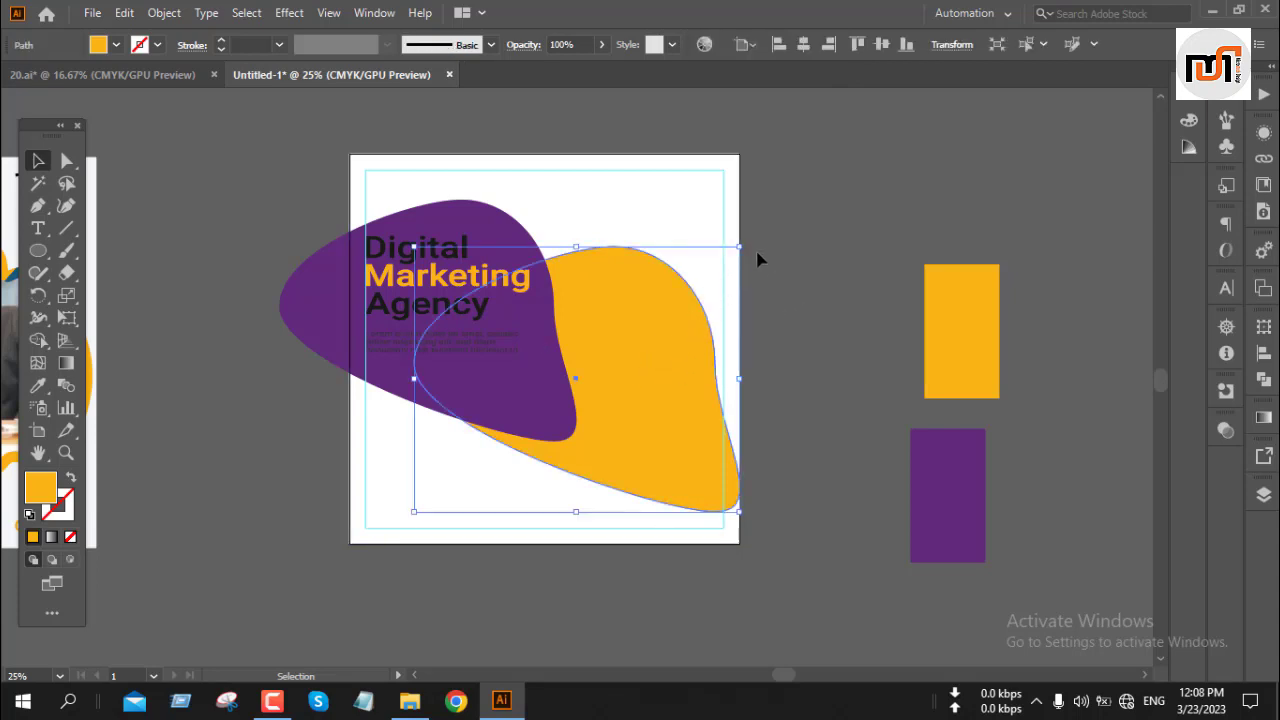
left_click_drag(739, 245, 736, 194)
key("a")
key("ctrl+z")
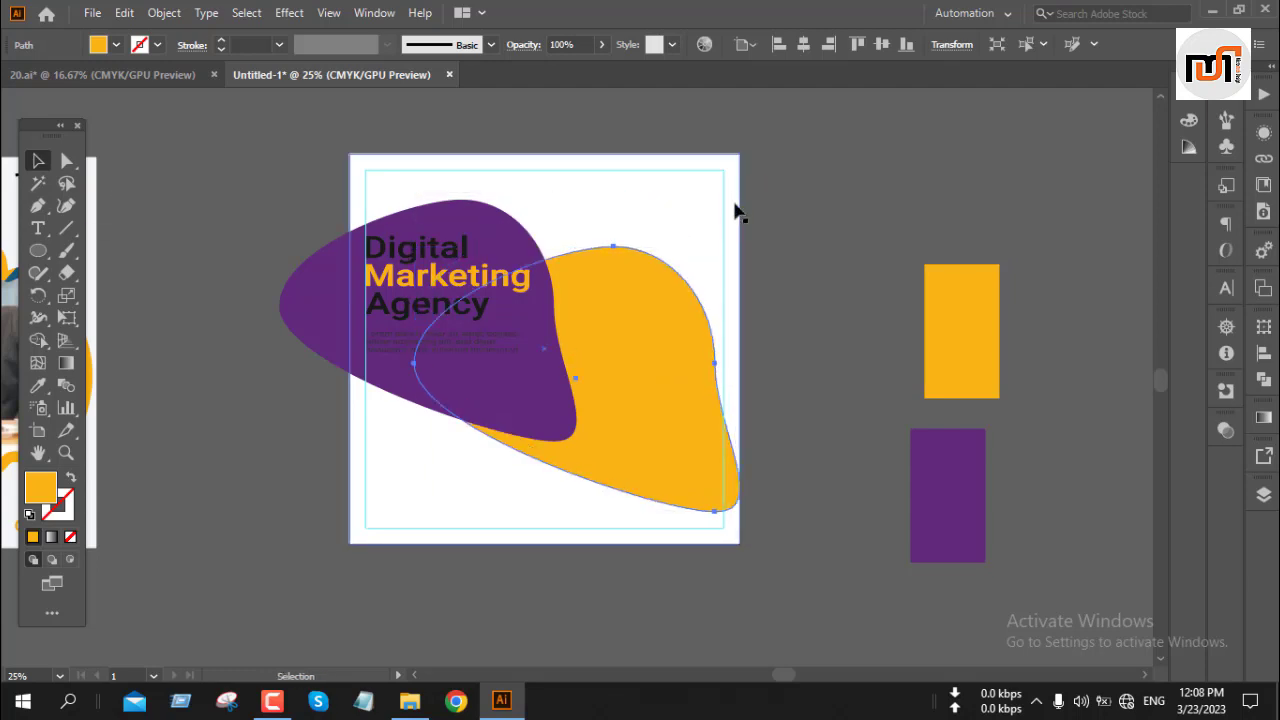
Rotate the orange shape slightly counterclockwise and align it to the artboard's right edge again
key("v")
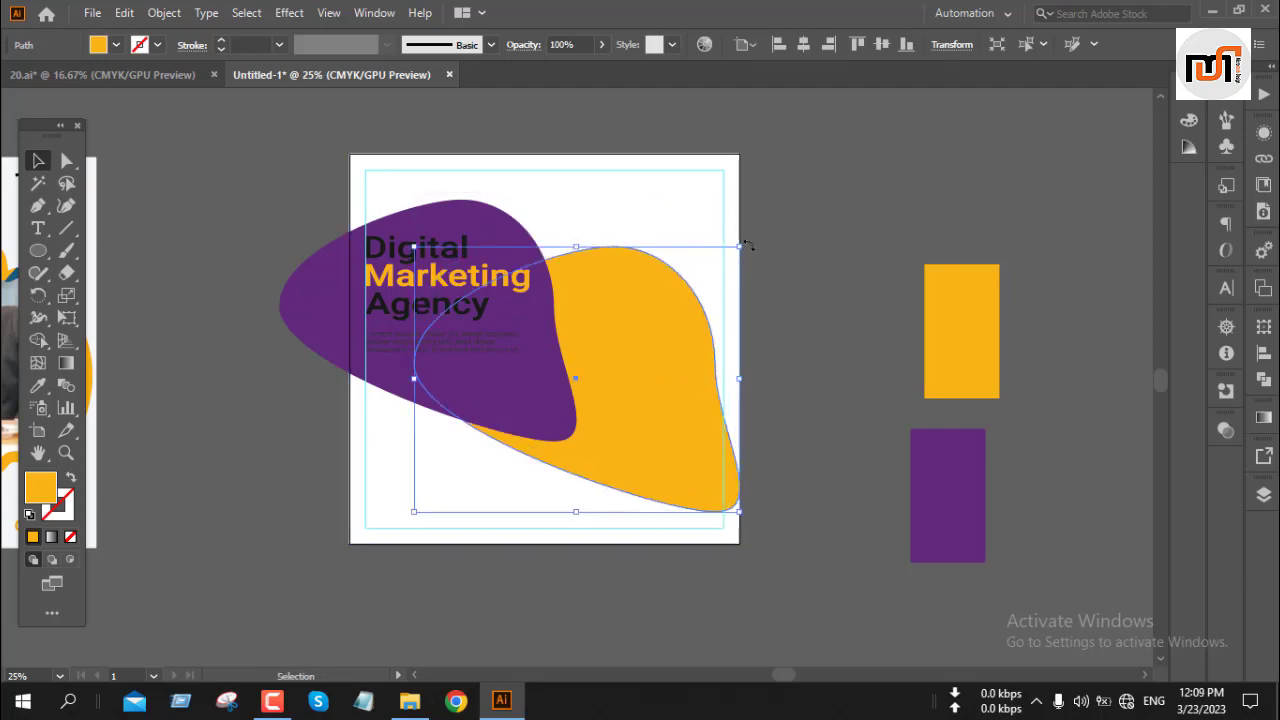
left_click_drag(745, 244, 730, 195)
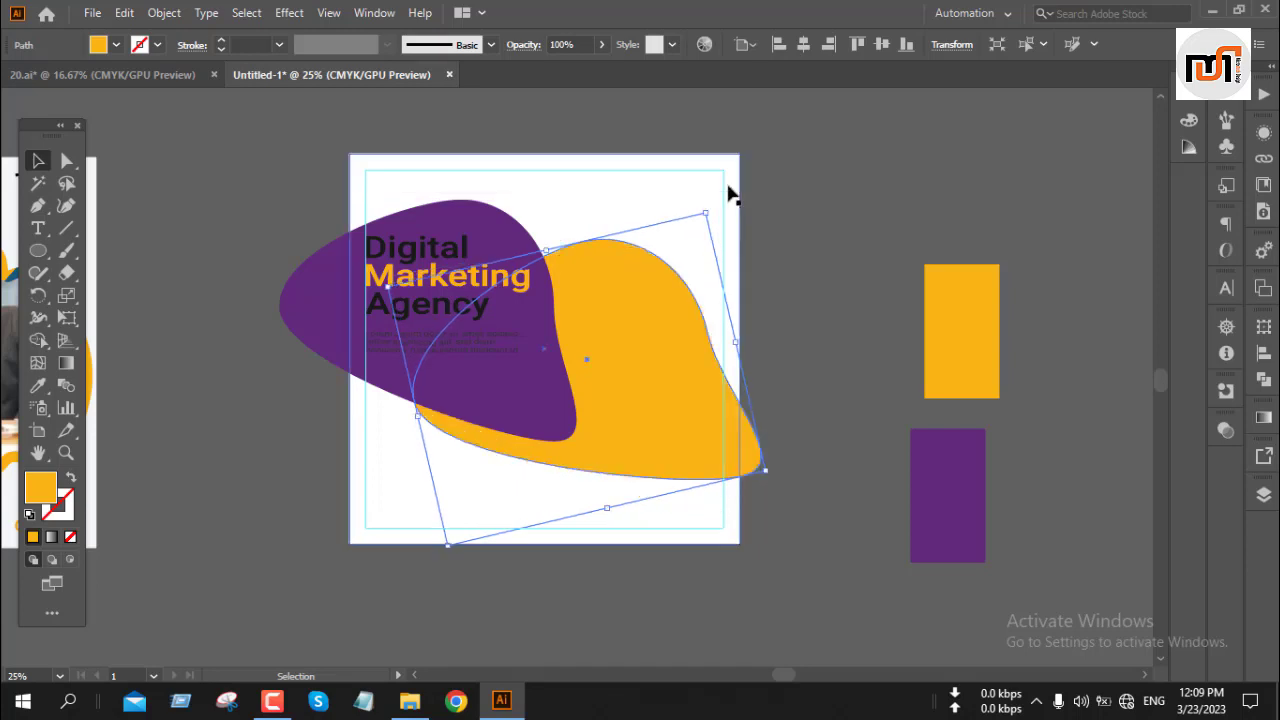
left_click(828, 44)
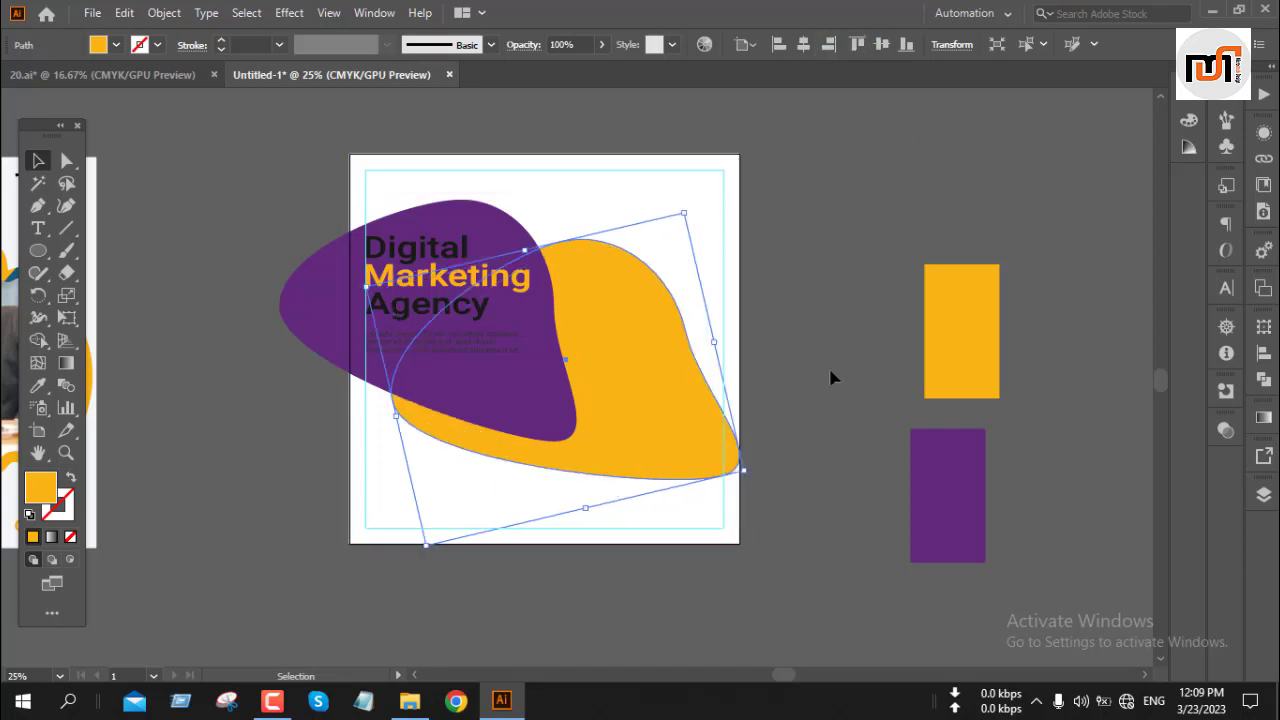
left_click(828, 376)
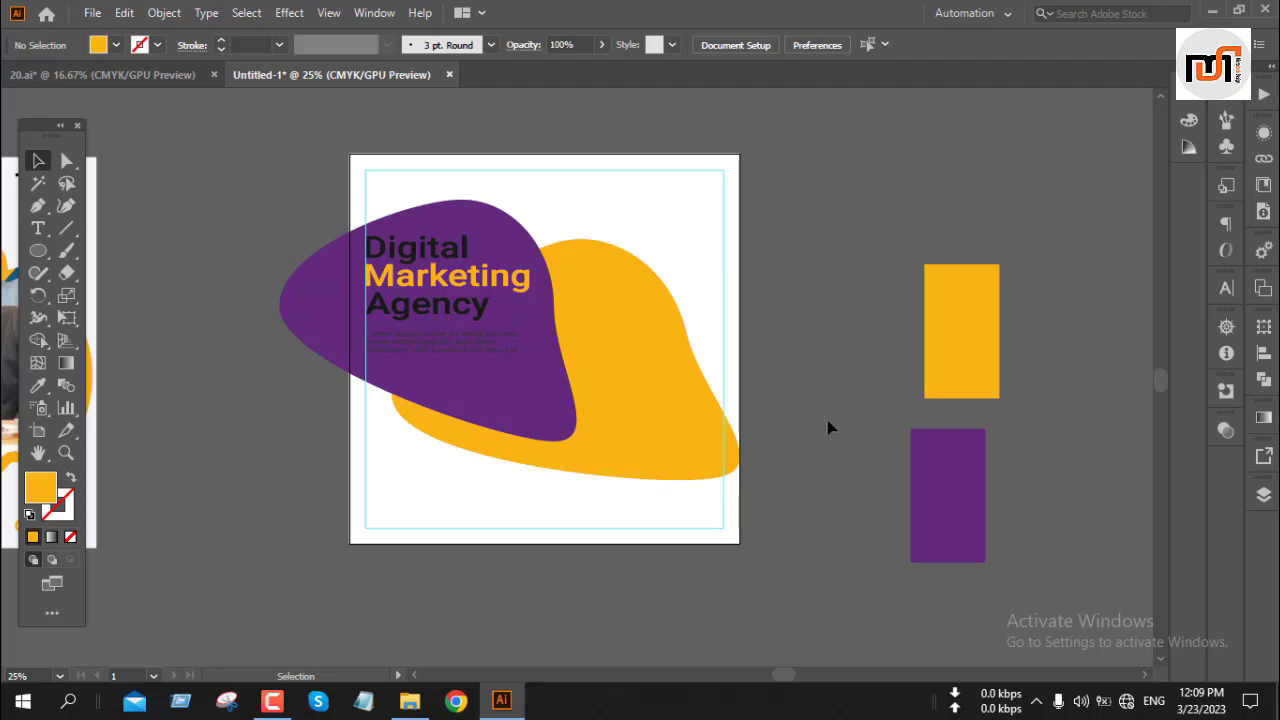
Copy the Digital logo group from the reference design to the upper-left area of the artboard
scroll(649, 420, "left", 5)
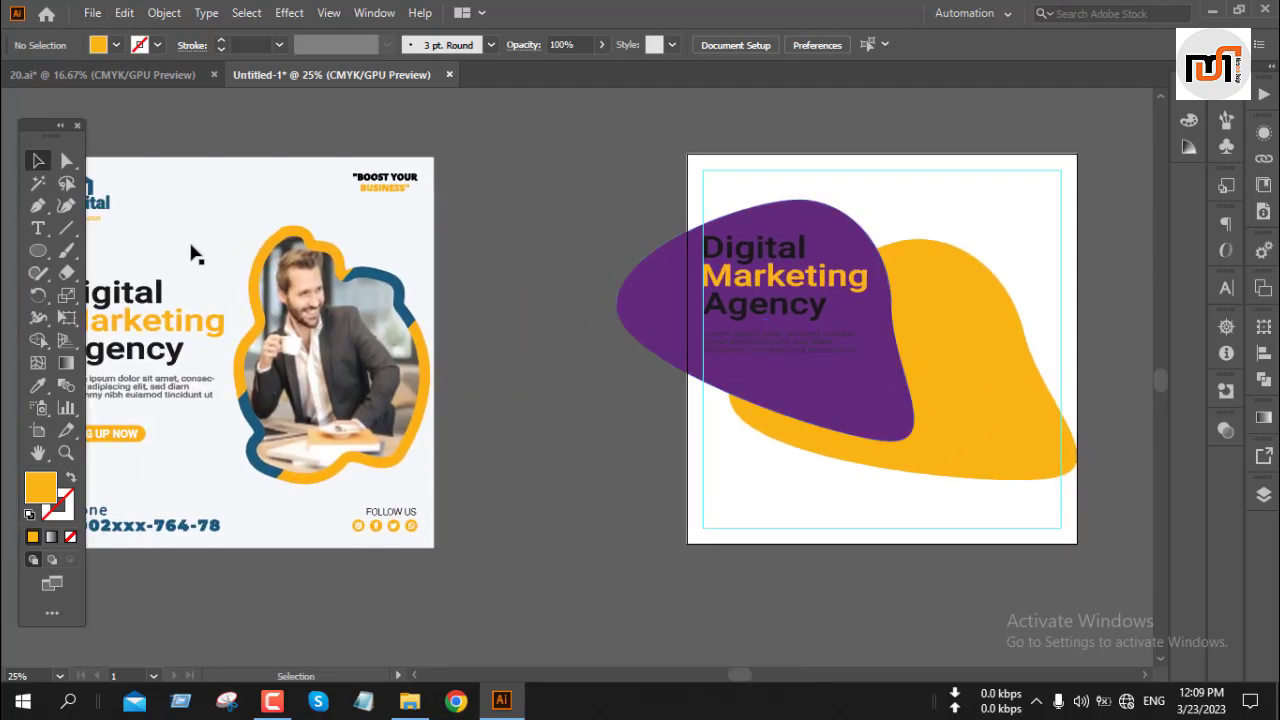
left_click_drag(170, 218, 252, 223)
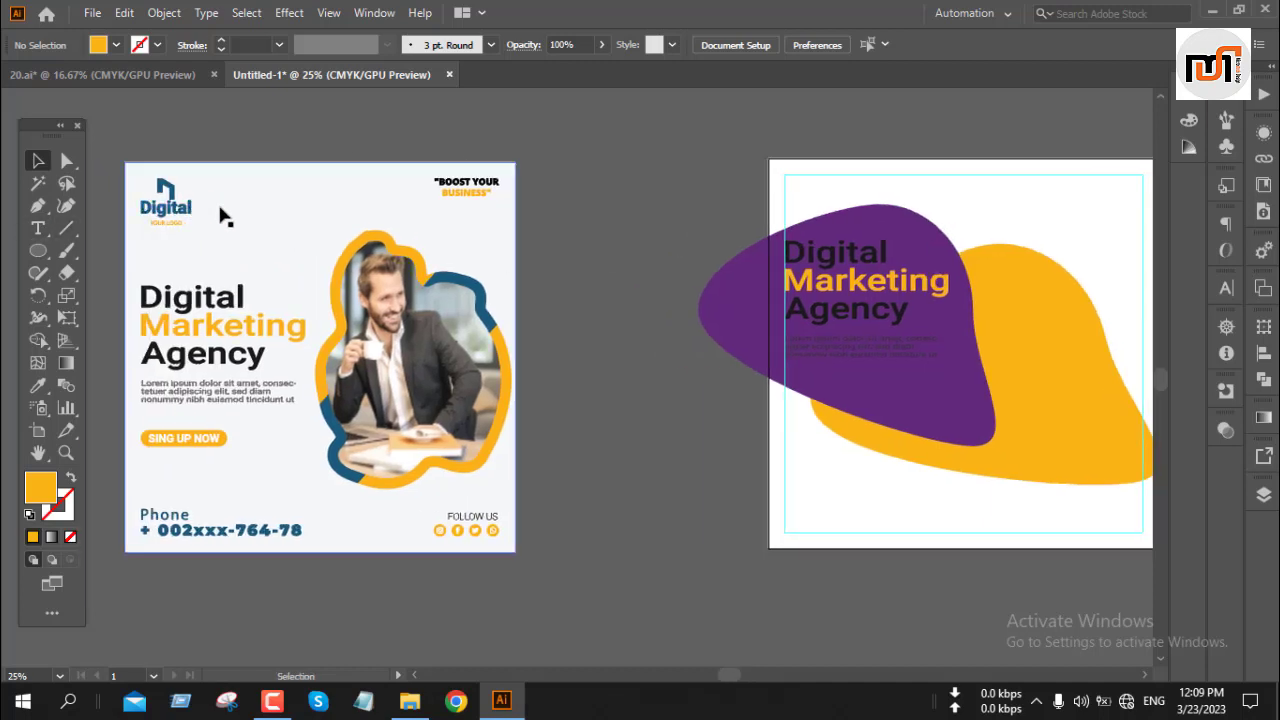
left_click(185, 215)
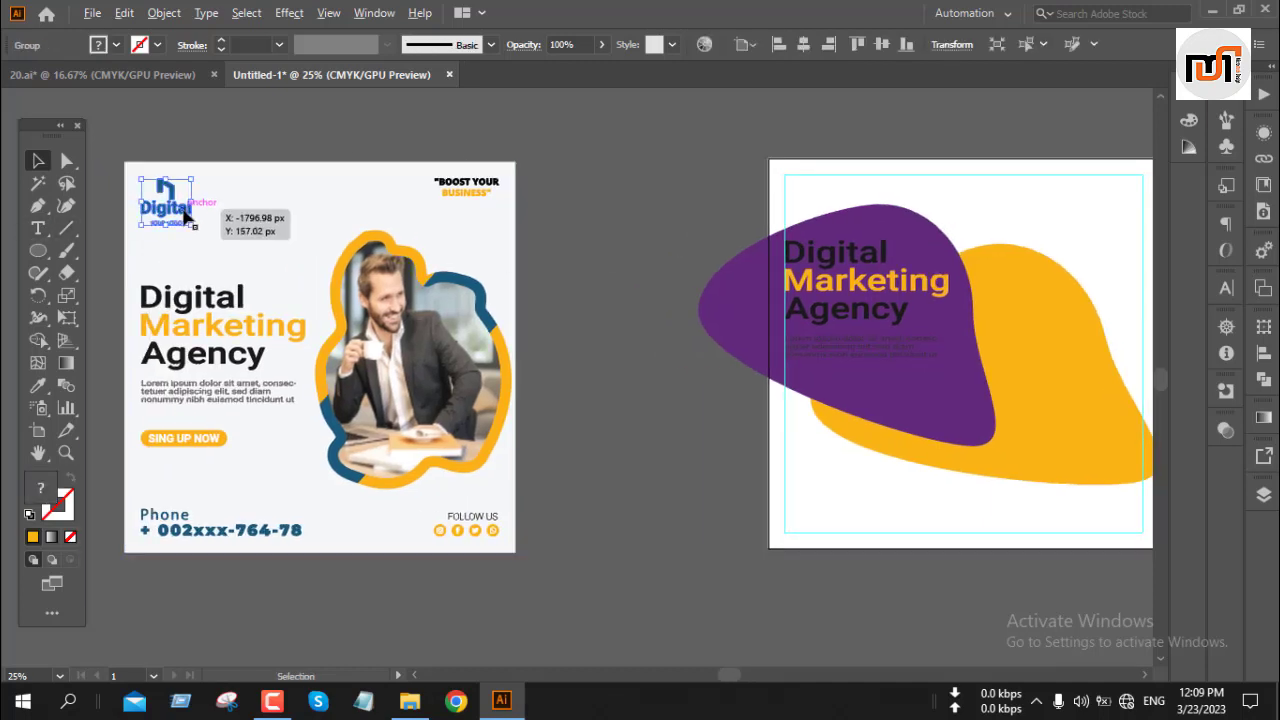
left_click_drag(185, 215, 829, 203)
scroll(830, 210, "up", 4)
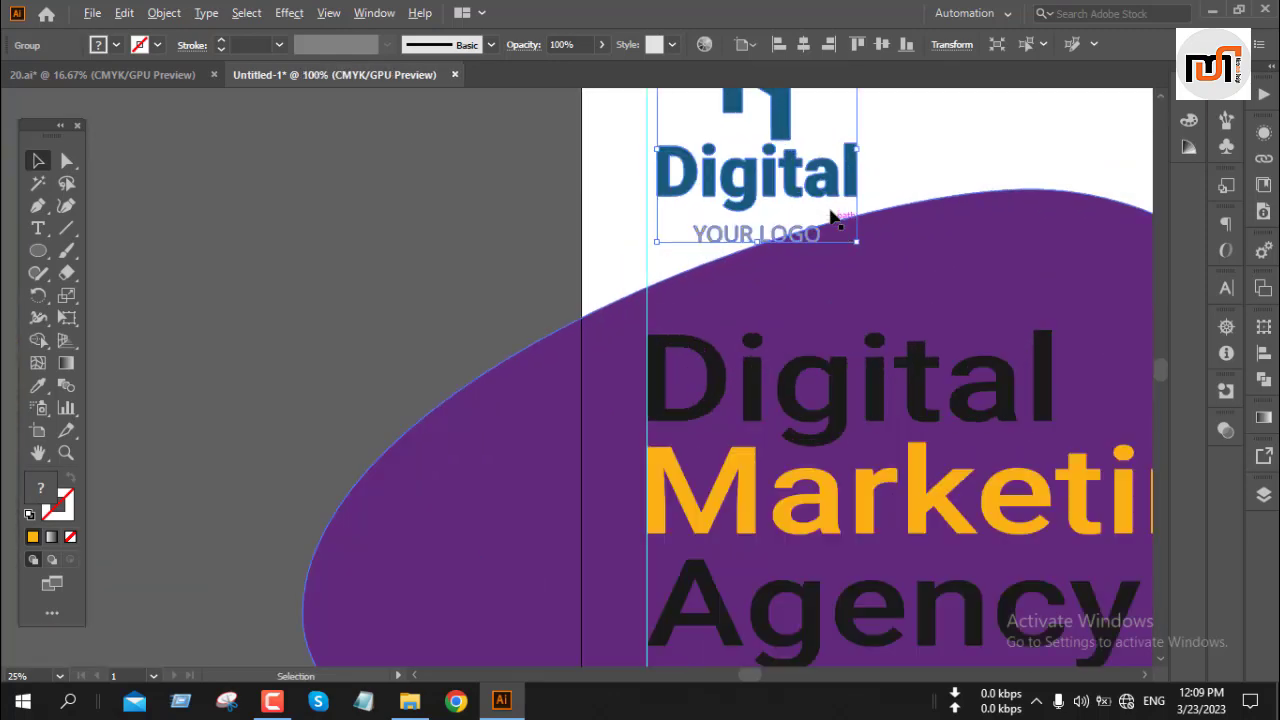
Nudge the logo so its top and left edges meet the upper-left corner of the margin guides
scroll(832, 218, "up", 1)
scroll(831, 229, "up", 3)
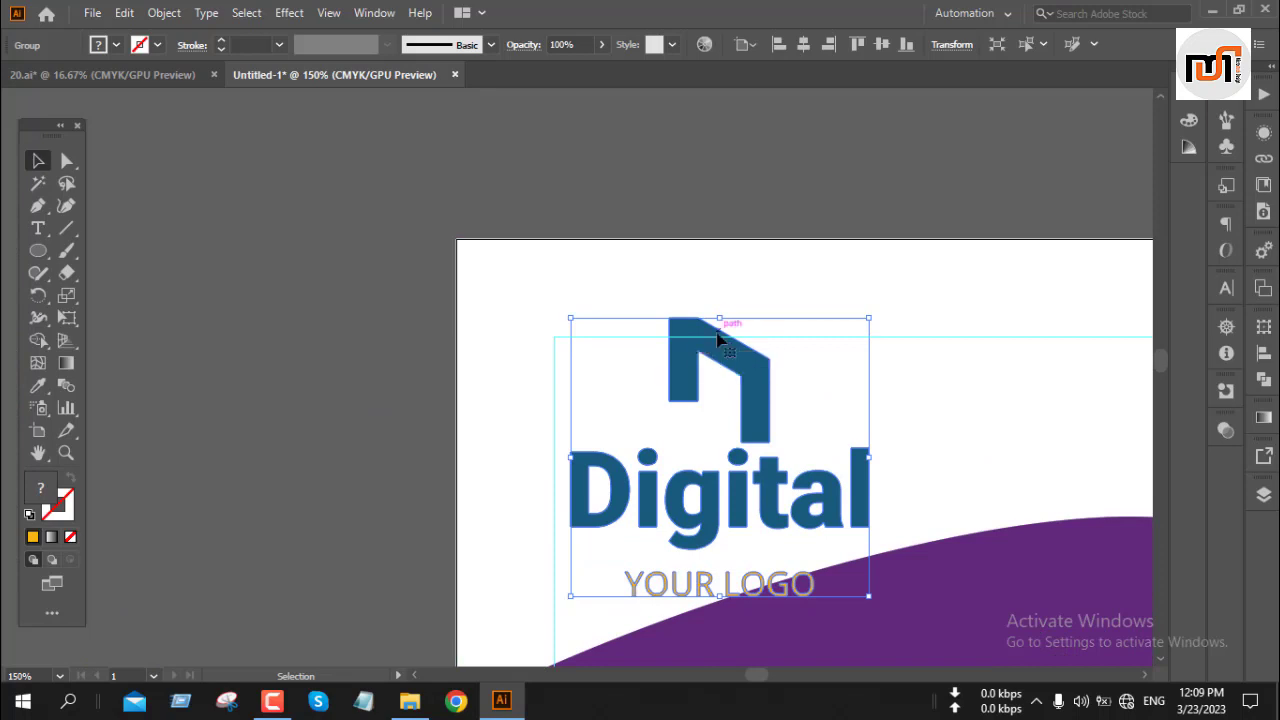
left_click_drag(680, 362, 680, 378)
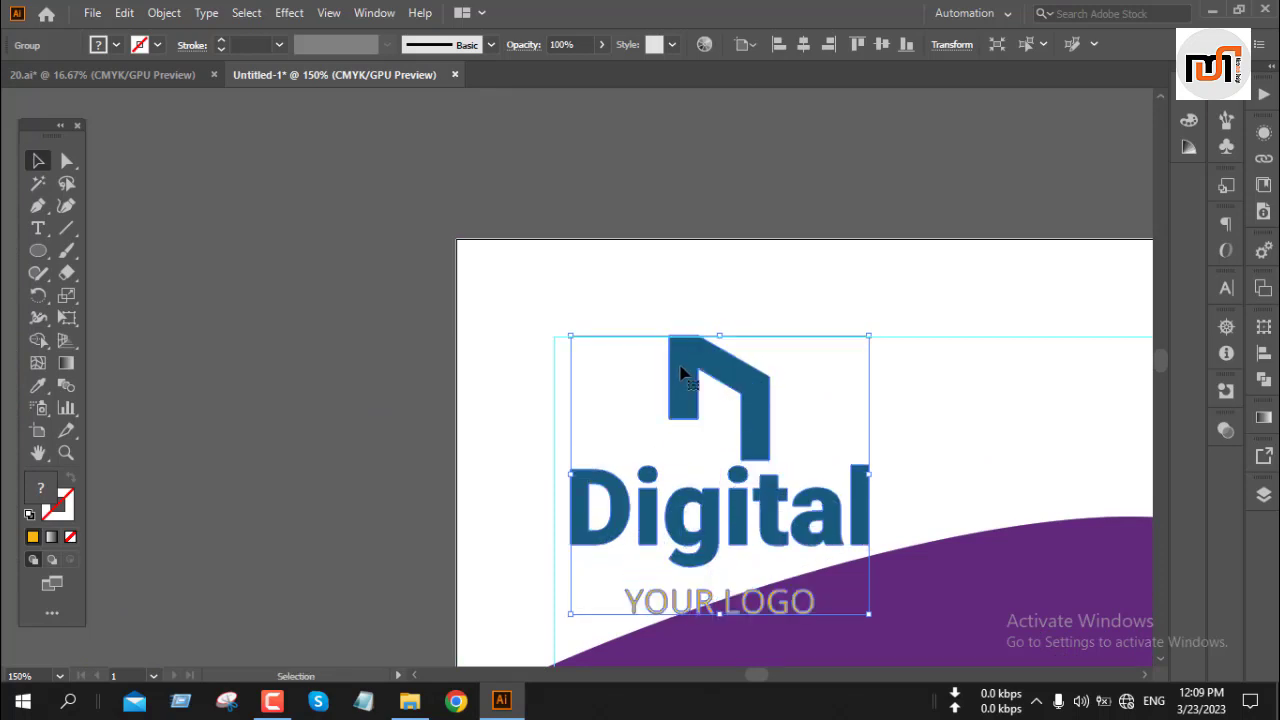
key("Down")
key("Left")
key("Left")
key("Left")
key("Left")
key("Left")
key("Left")
key("Left")
key("Left")
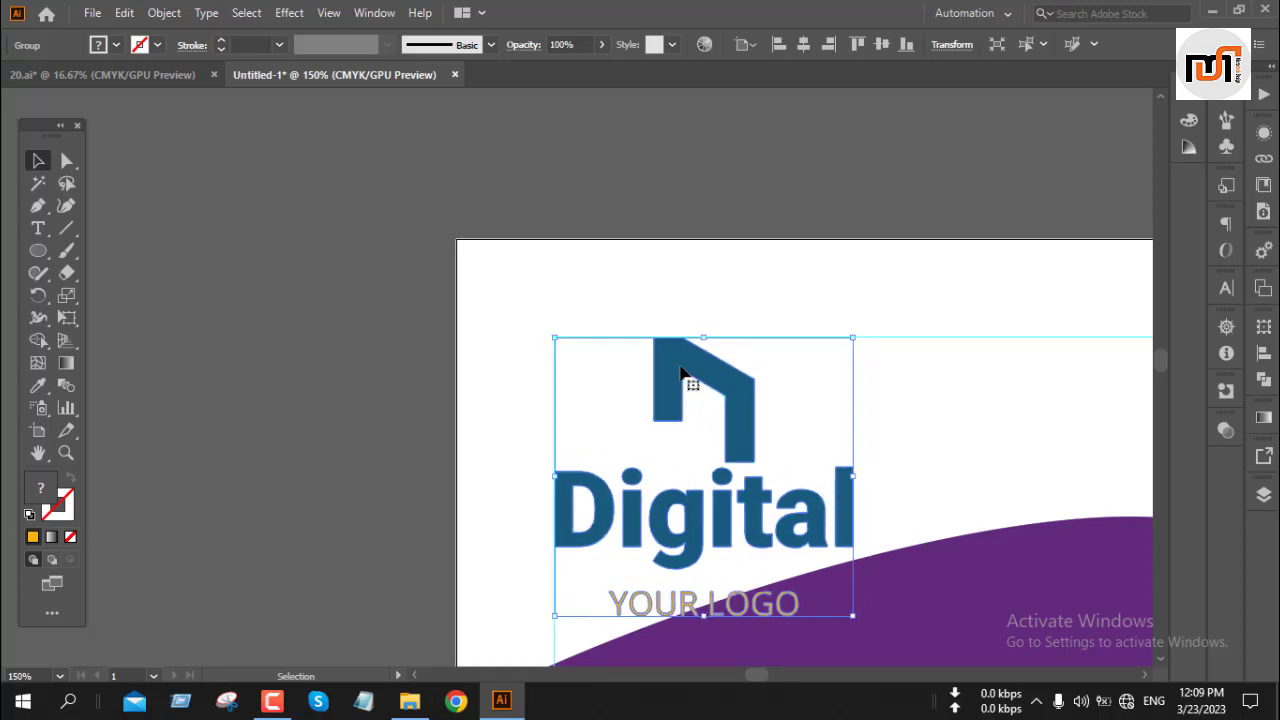
scroll(680, 372, "down", 5)
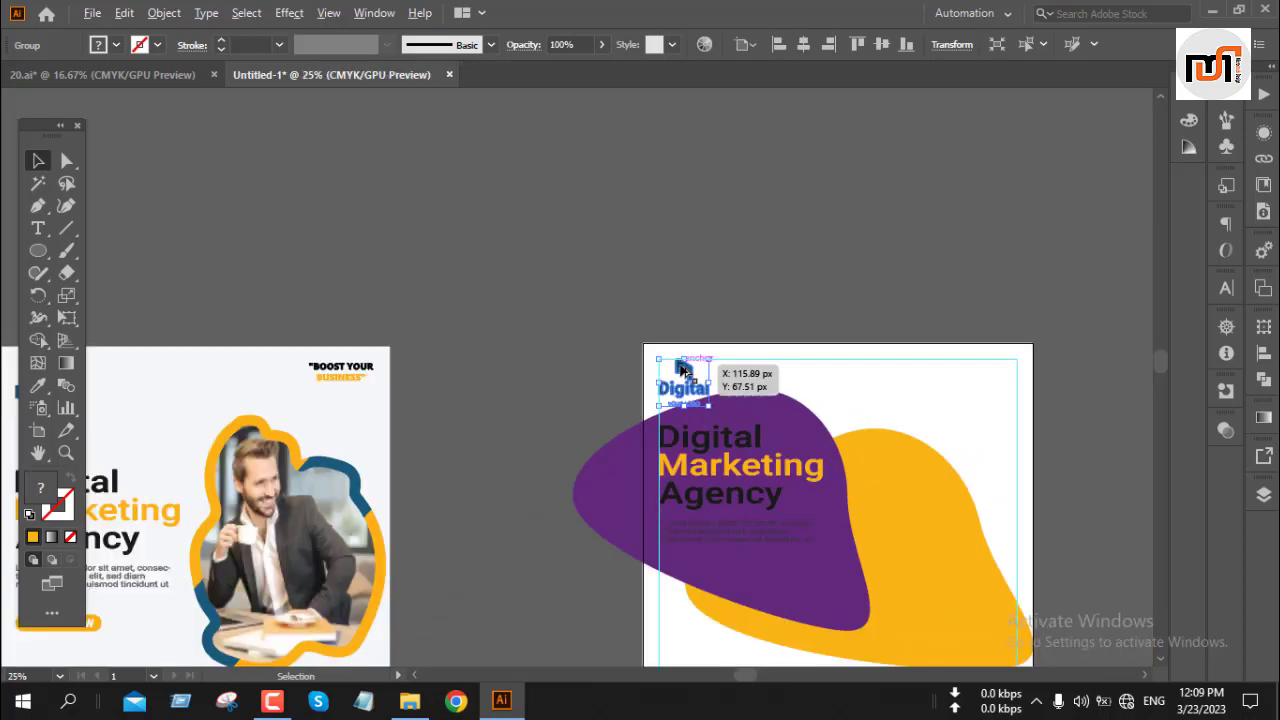
Move the purple shape, headline, body text and orange shape down together, leaving the logo in place
scroll(530, 311, "down", 3)
scroll(530, 311, "down", 1)
left_click(555, 320)
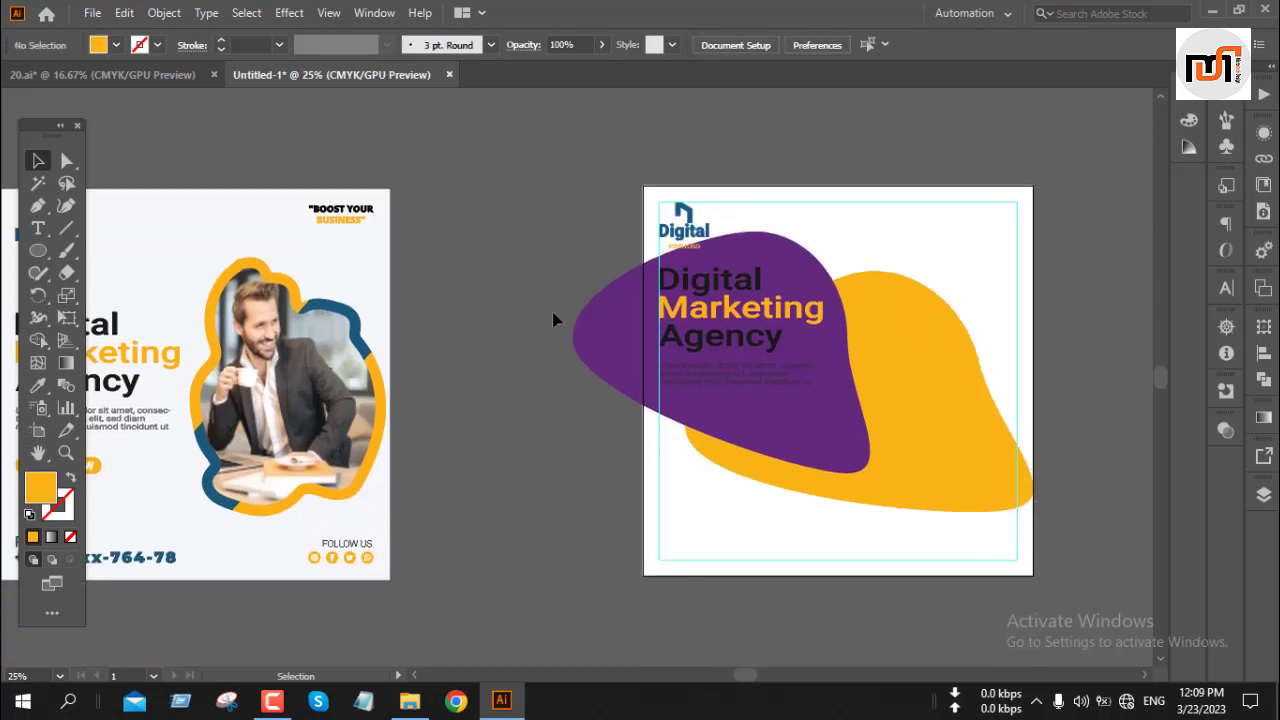
left_click(776, 336)
left_click(814, 441, "shift")
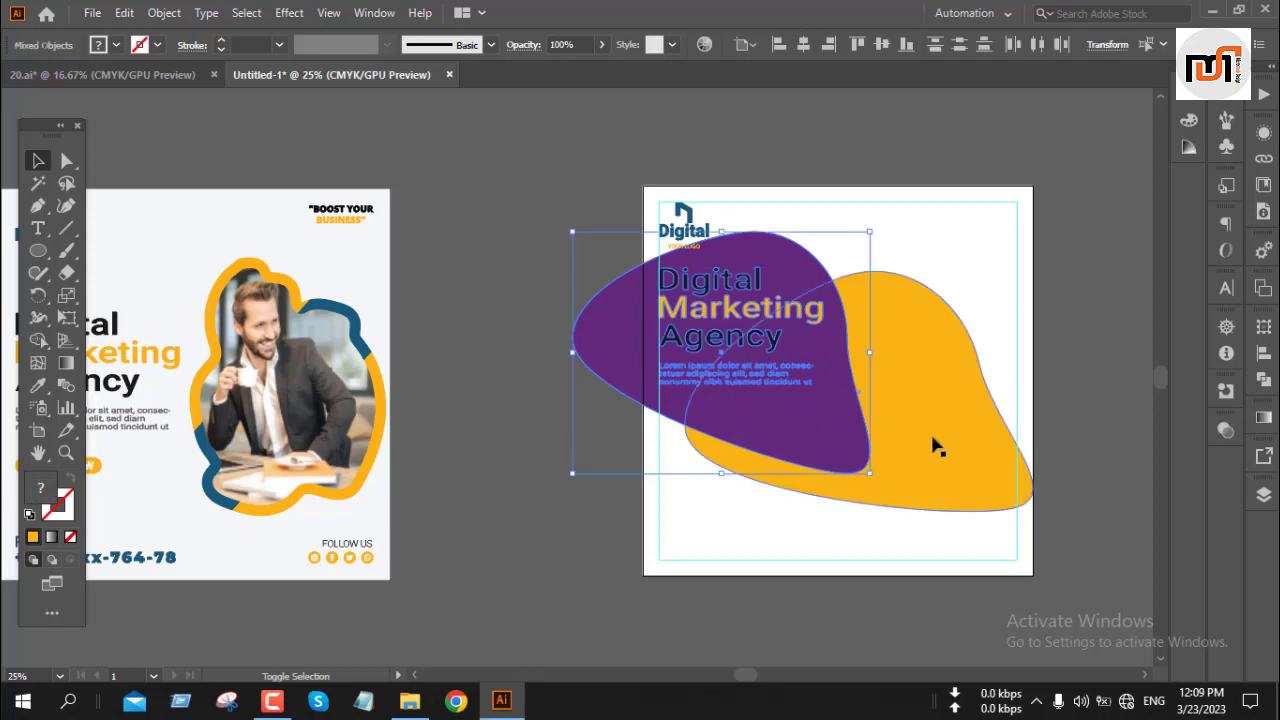
left_click(932, 445, "shift")
key("Down")
key("Down")
key("Down")
key("Down")
key("Down")
key("Down")
key("Down")
key("Down")
key("Down")
key("Down")
key("Down")
key("Down")
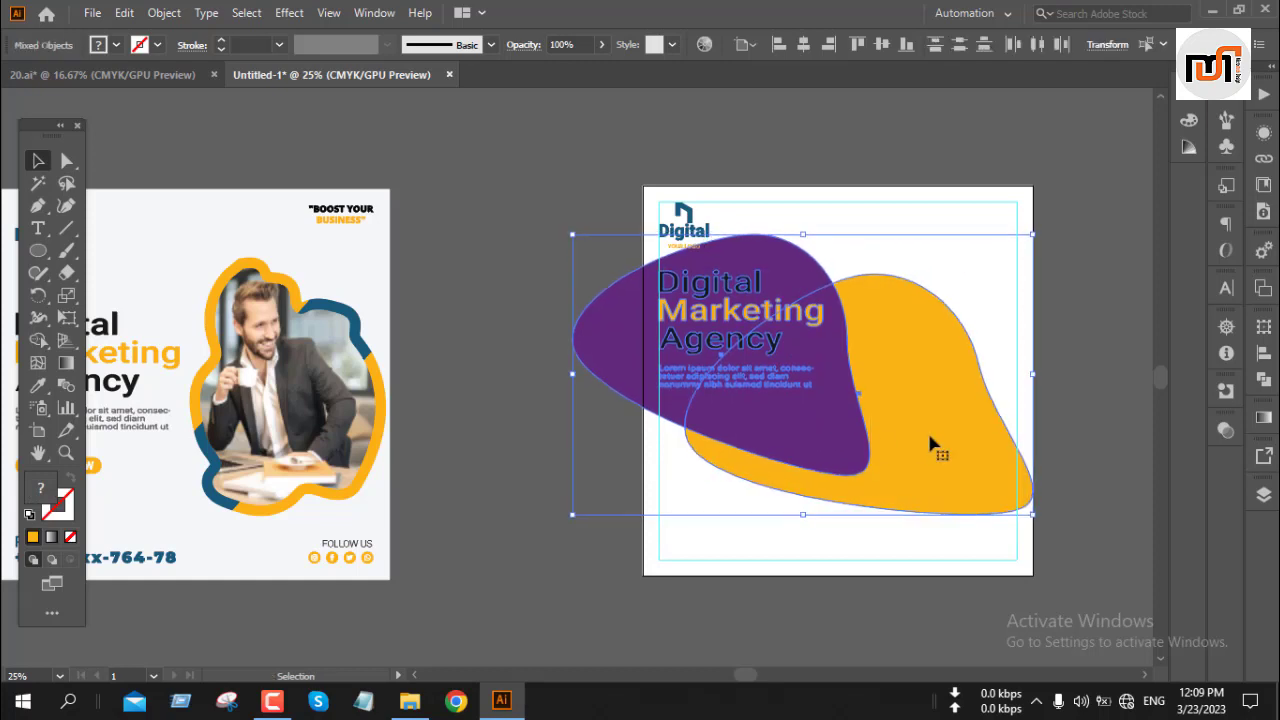
key("Down")
key("Down")
key("Down")
key("Down")
key("Down")
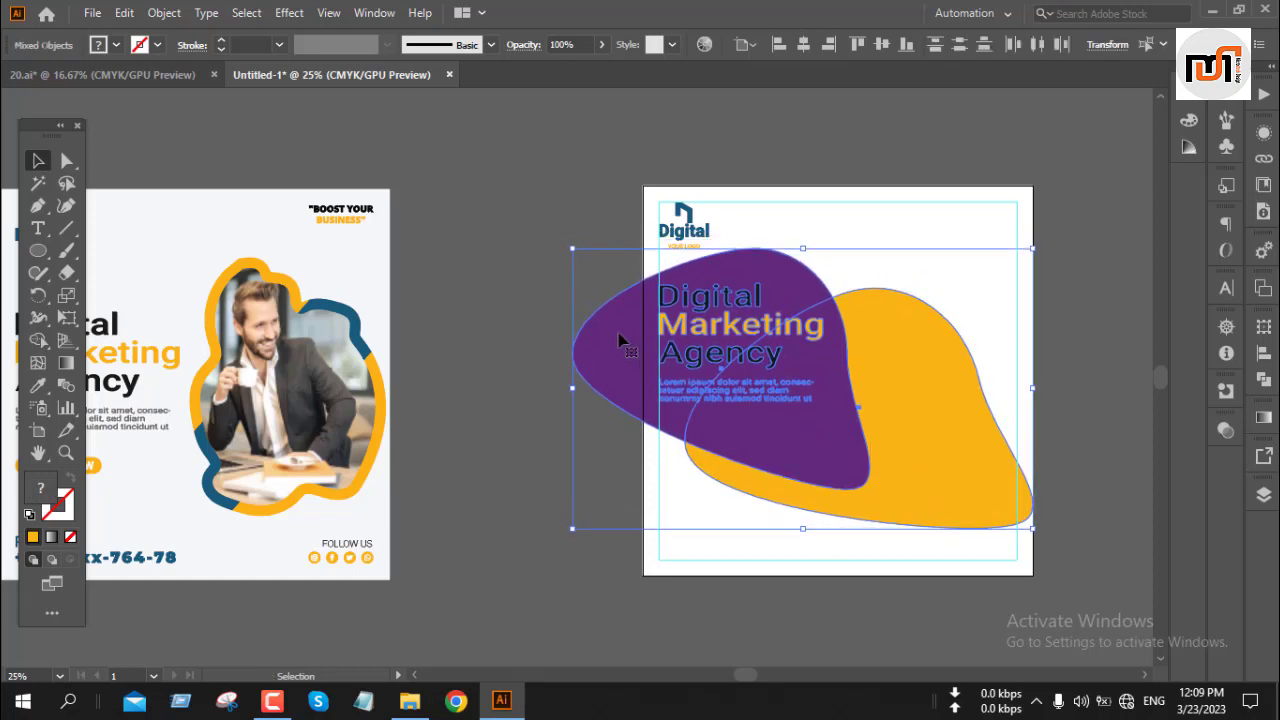
left_click(535, 239)
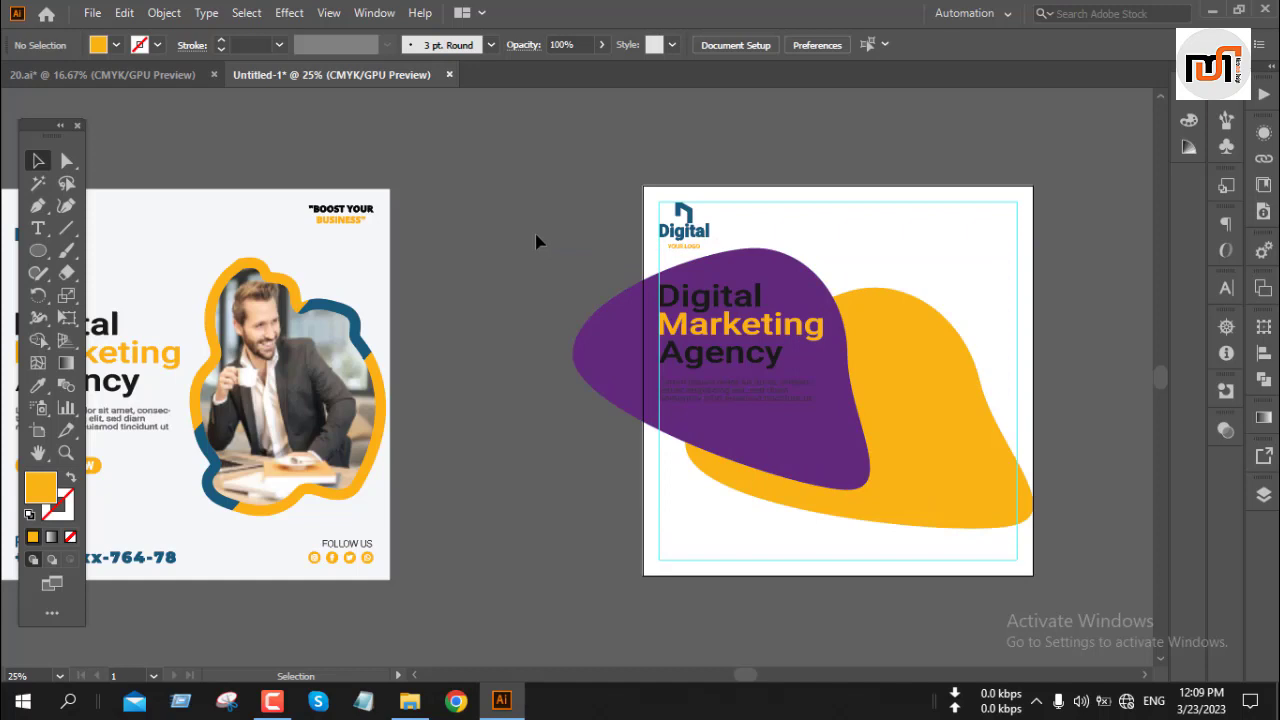
Move the orange shape higher on the artboard and realign it to the artboard's right edge
scroll(536, 241, "down", 1)
scroll(918, 233, "down", 1)
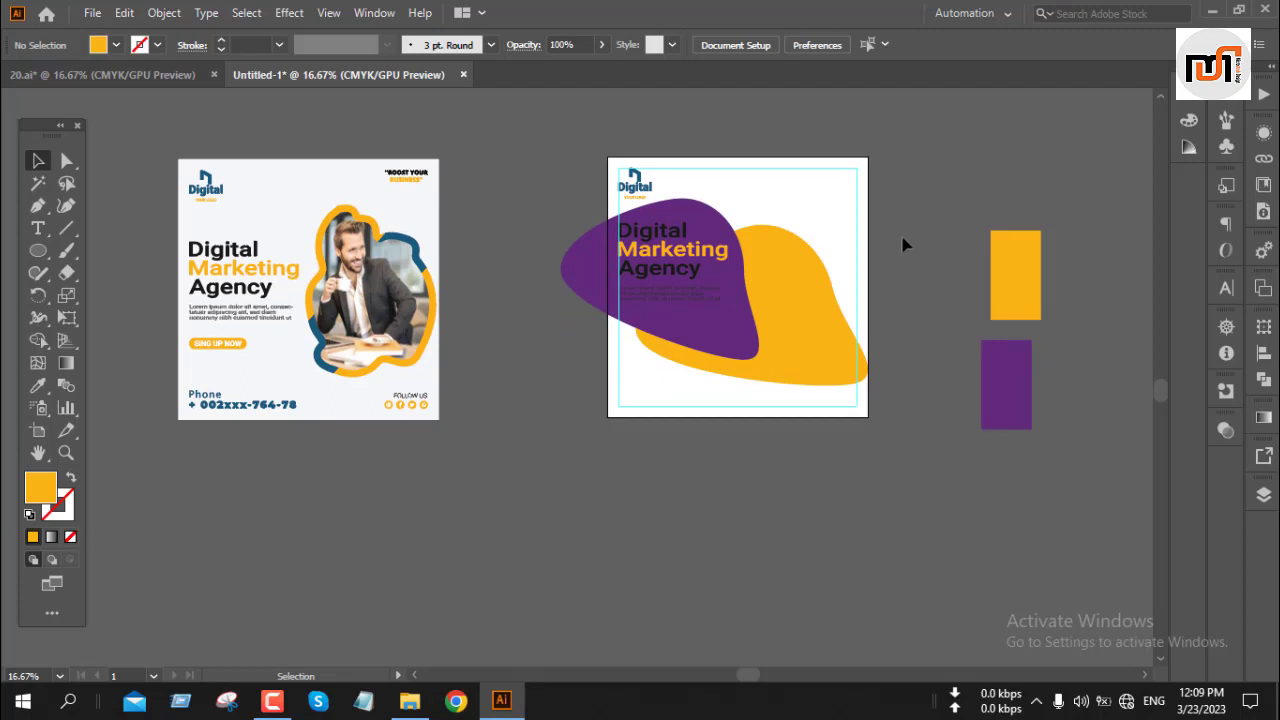
left_click(813, 295)
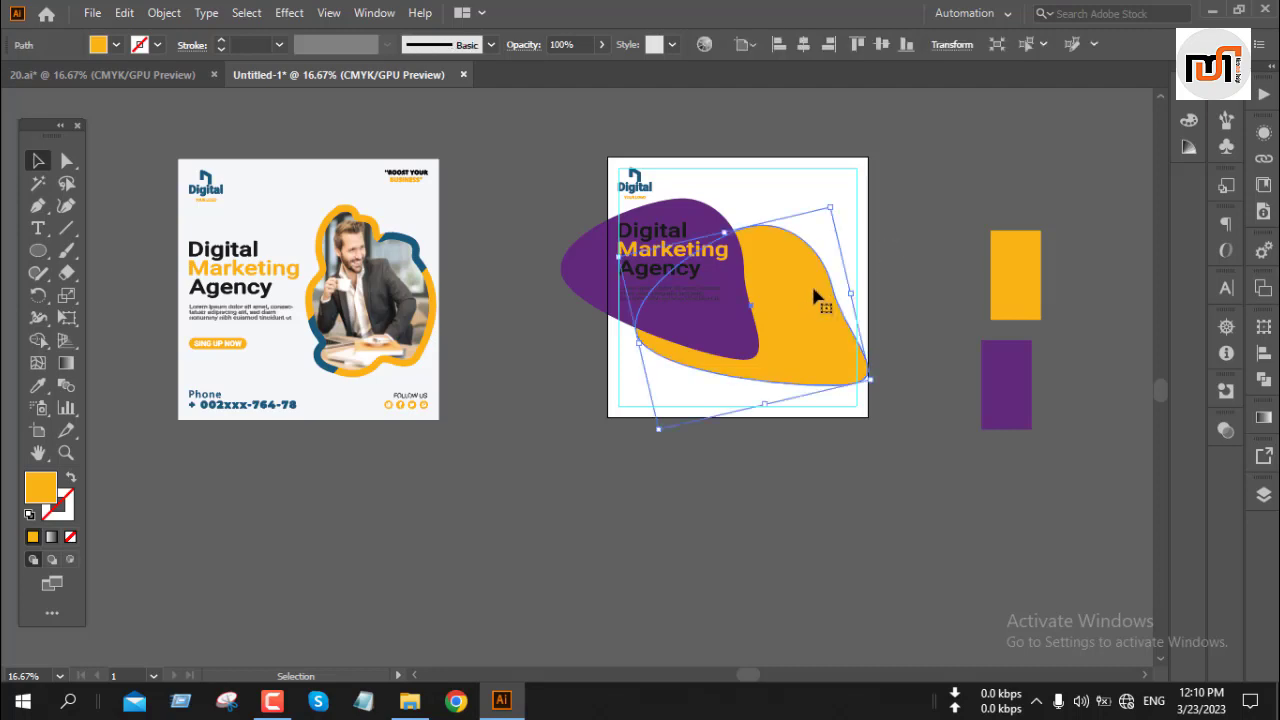
left_click_drag(811, 283, 817, 237)
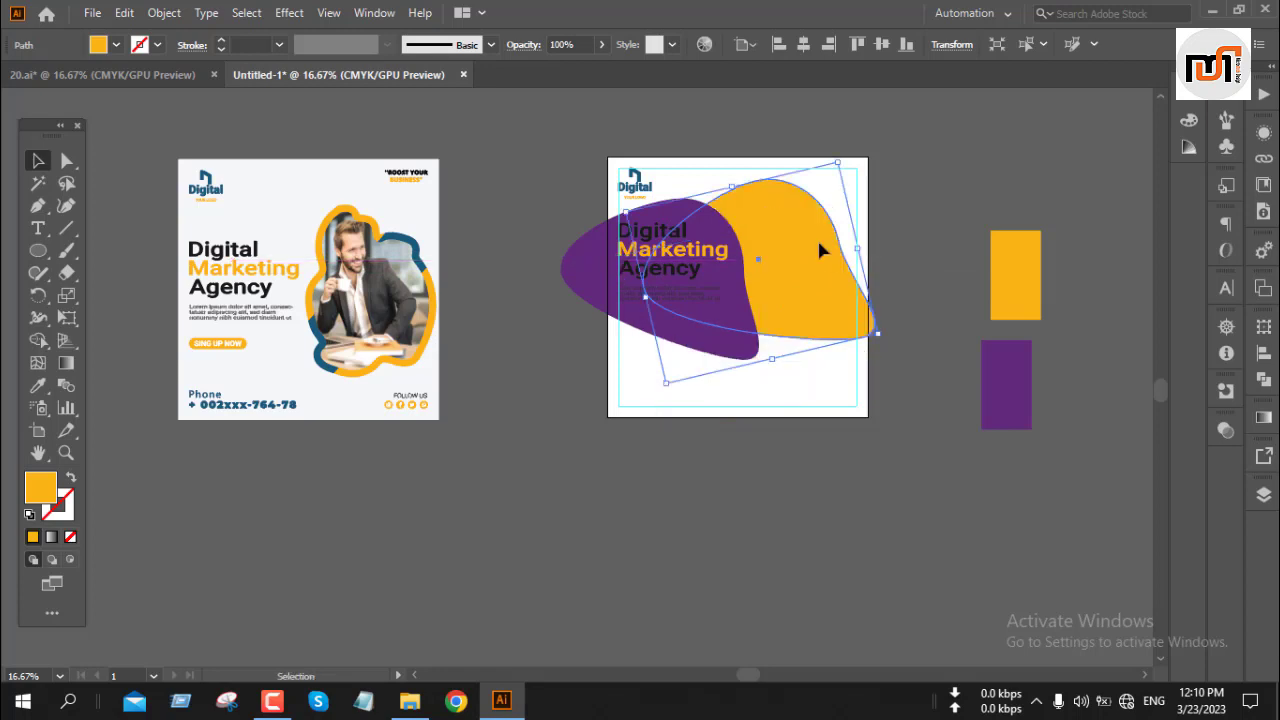
left_click(830, 46)
Nudge the orange shape up until its top edge meets the upper margin guide
scroll(817, 183, "up", 2)
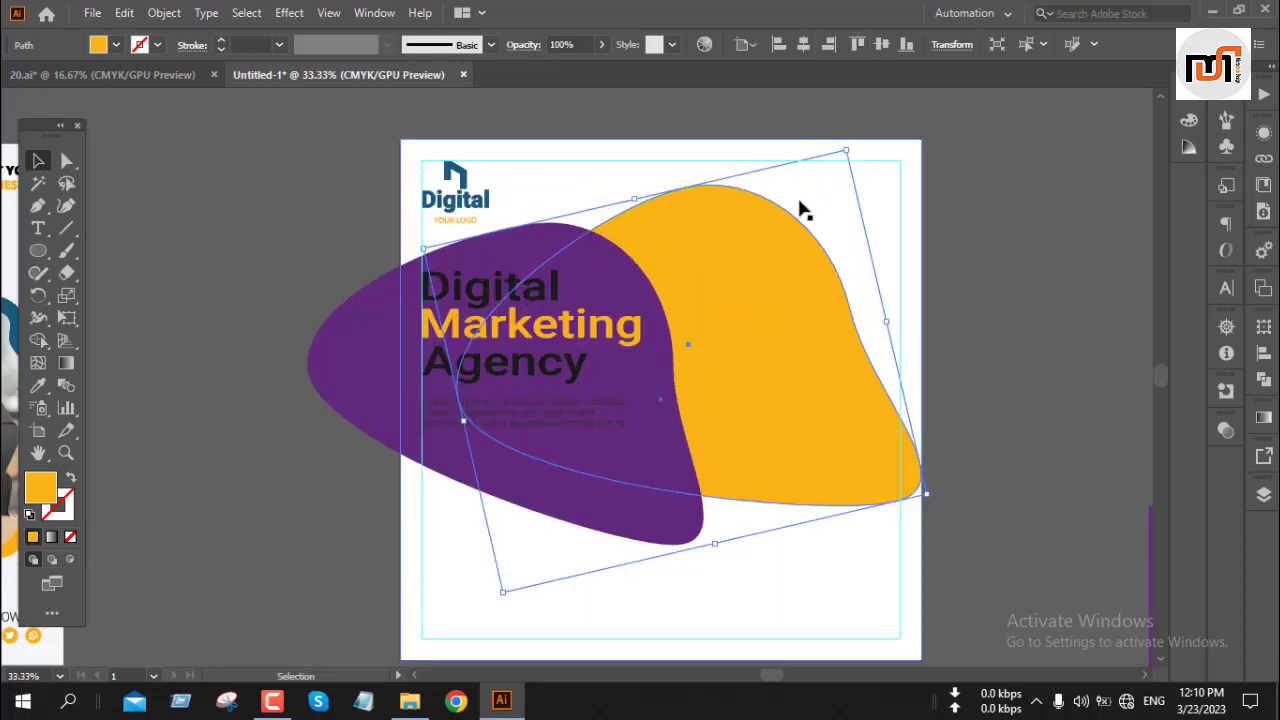
key("Up")
key("Up")
key("Up")
key("Up")
key("Up")
key("Up")
key("Up")
key("Up")
key("Up")
key("Up")
key("Up")
key("Up")
key("Up")
key("Up")
key("Up")
key("Up")
key("Up")
key("Up")
key("Up")
key("Up")
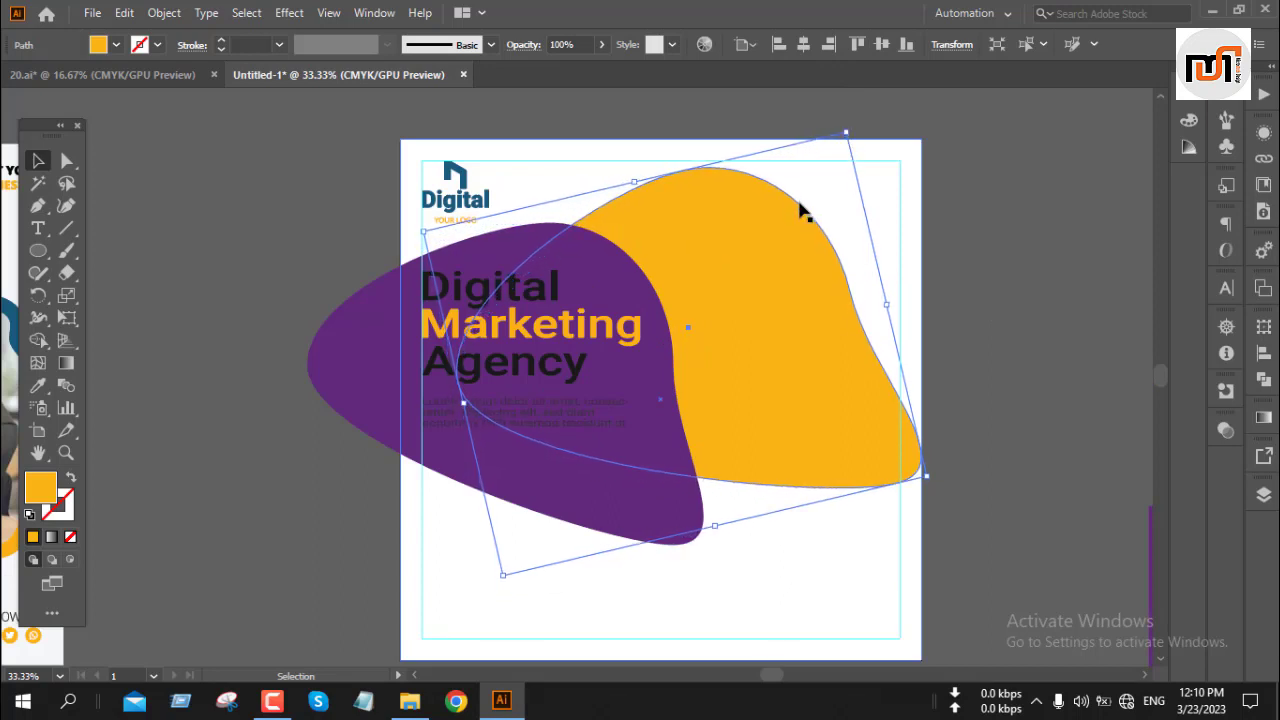
key("Up")
key("Up")
key("Up")
key("Up")
key("Up")
key("Up")
key("Up")
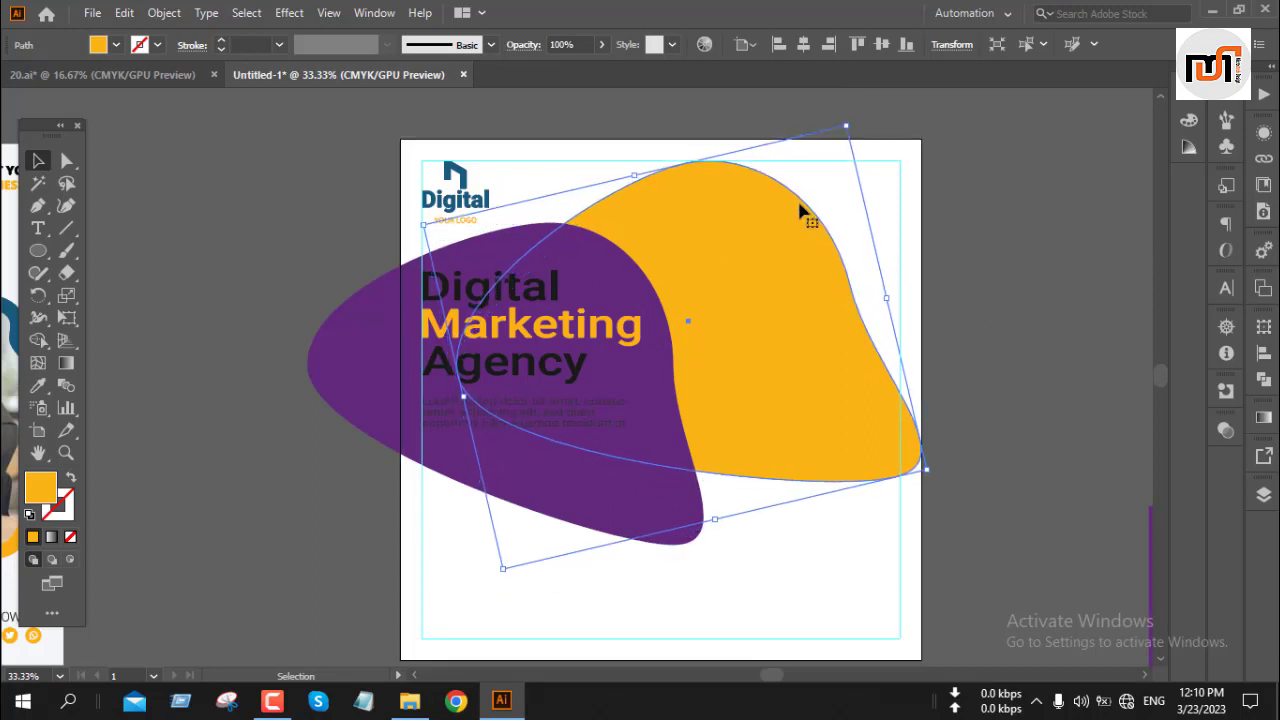
left_click(982, 242)
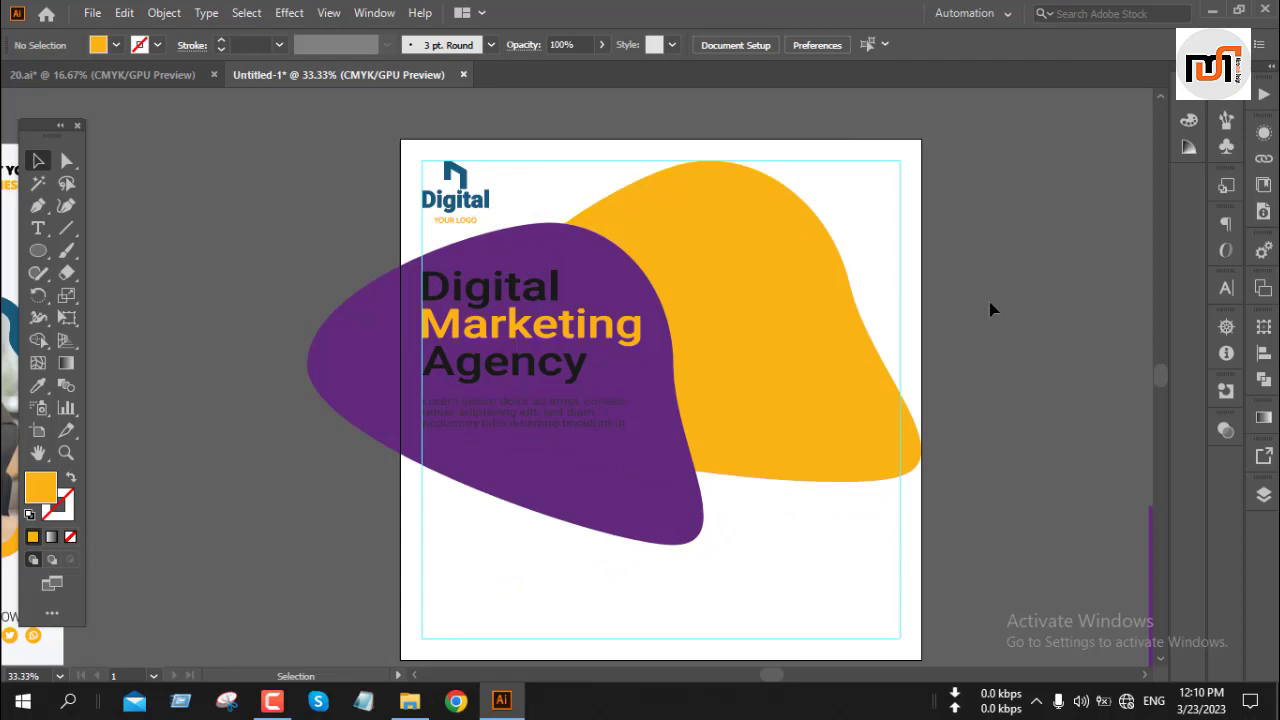
Copy the circular photo clip group from the finished design in 20.ai into the Untitled-1 document
scroll(957, 306, "down", 1)
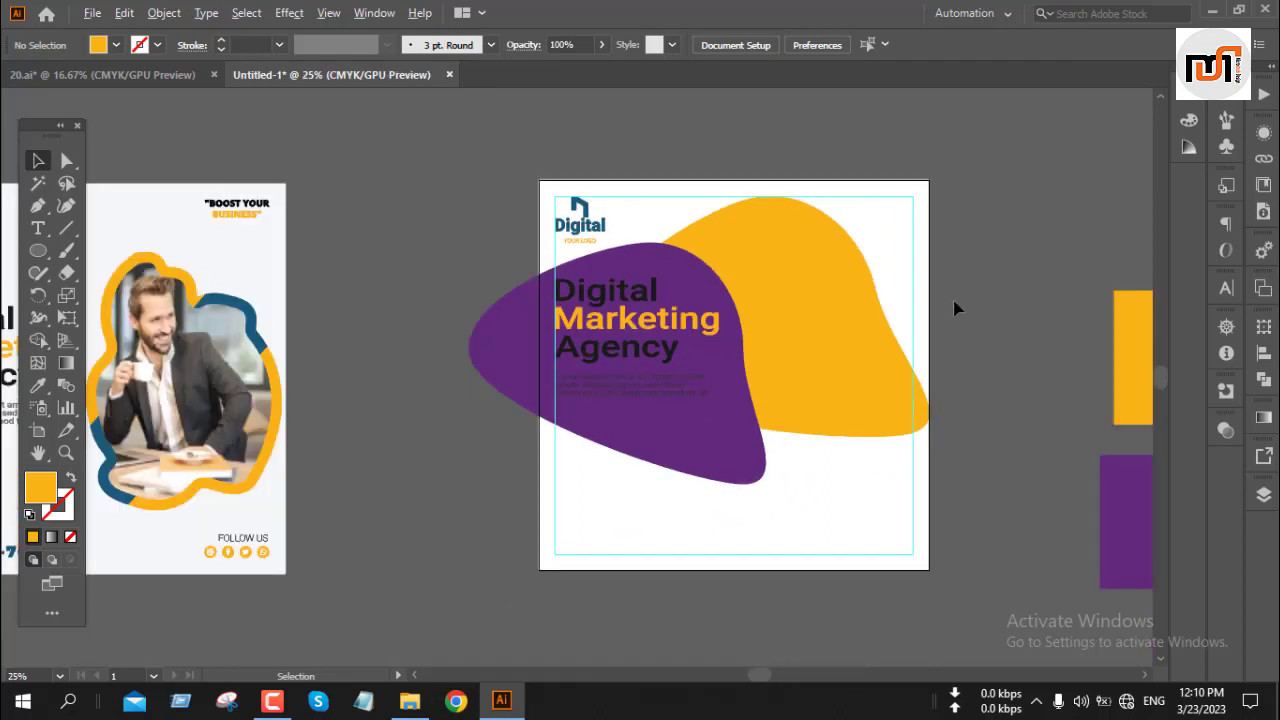
scroll(955, 309, "down", 1)
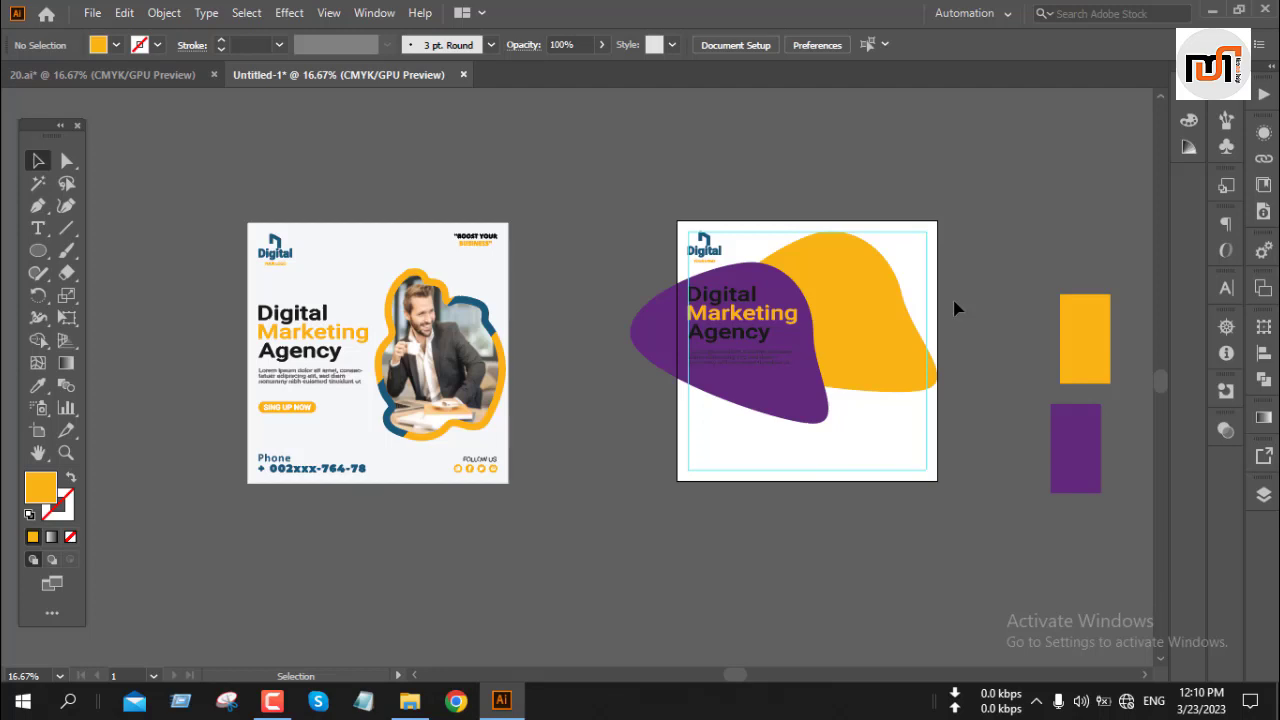
left_click(201, 79)
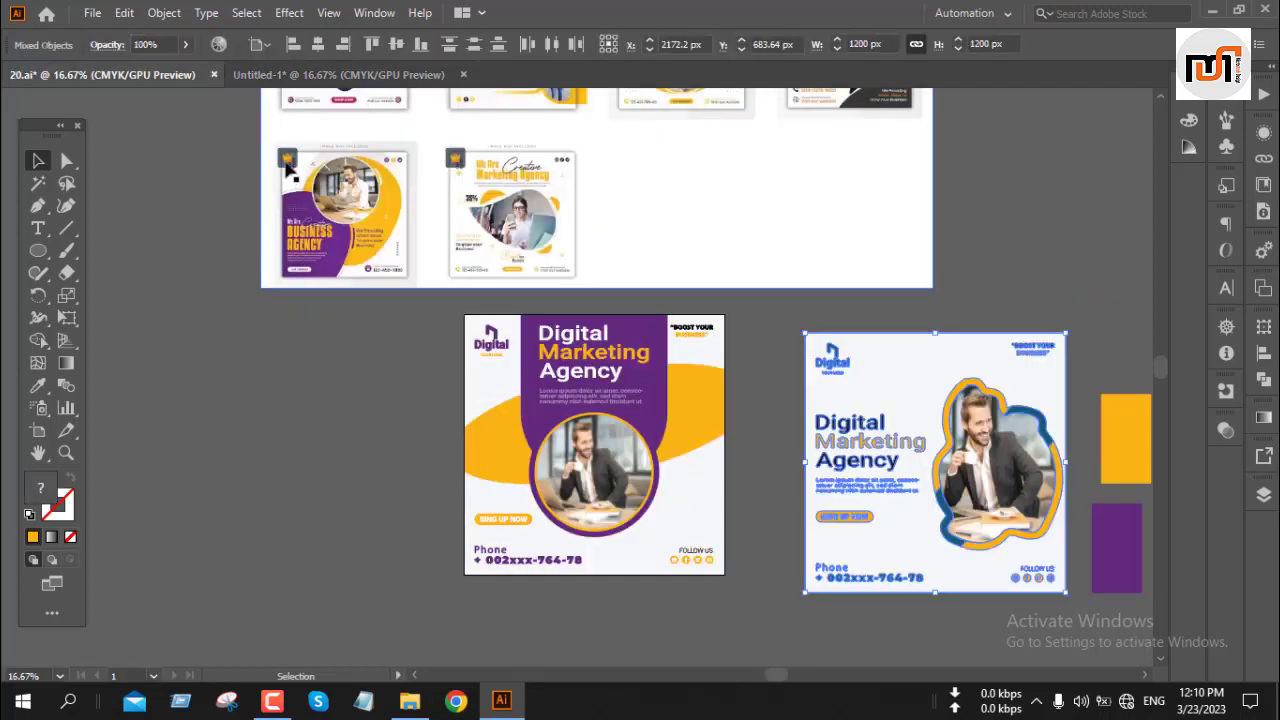
left_click(359, 79)
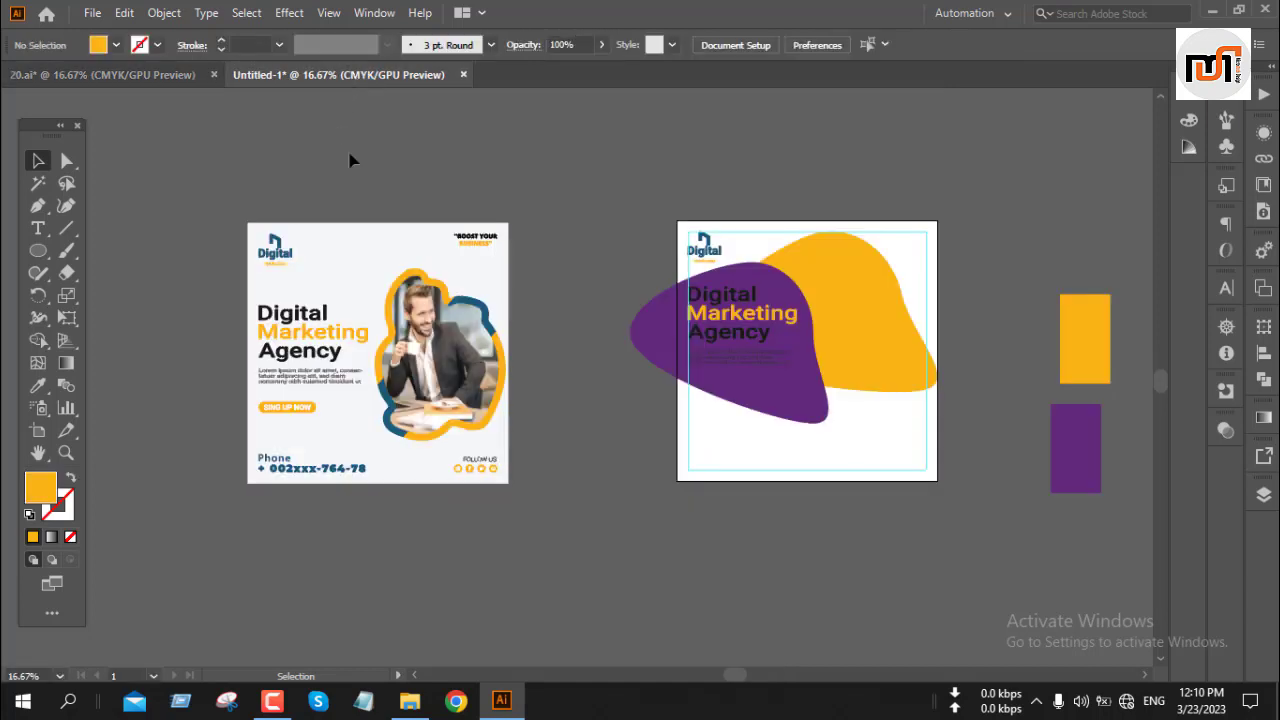
left_click_drag(994, 274, 866, 251)
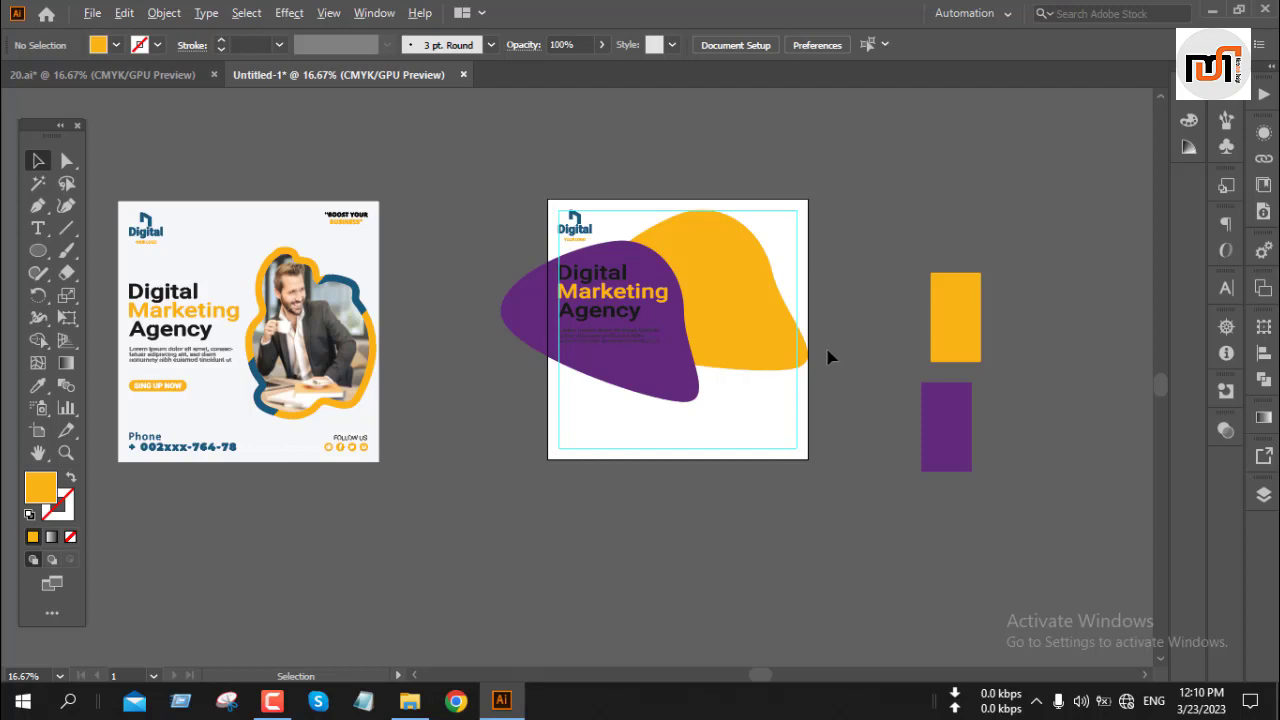
left_click(160, 74)
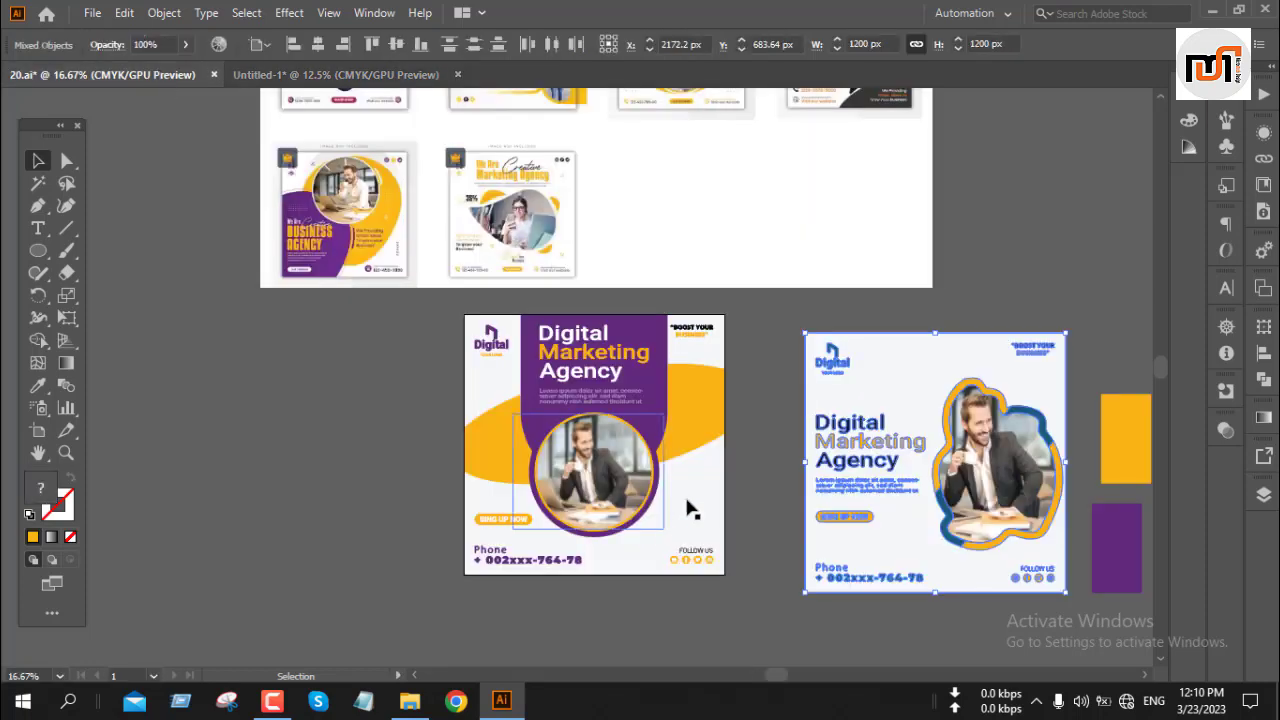
left_click(598, 488)
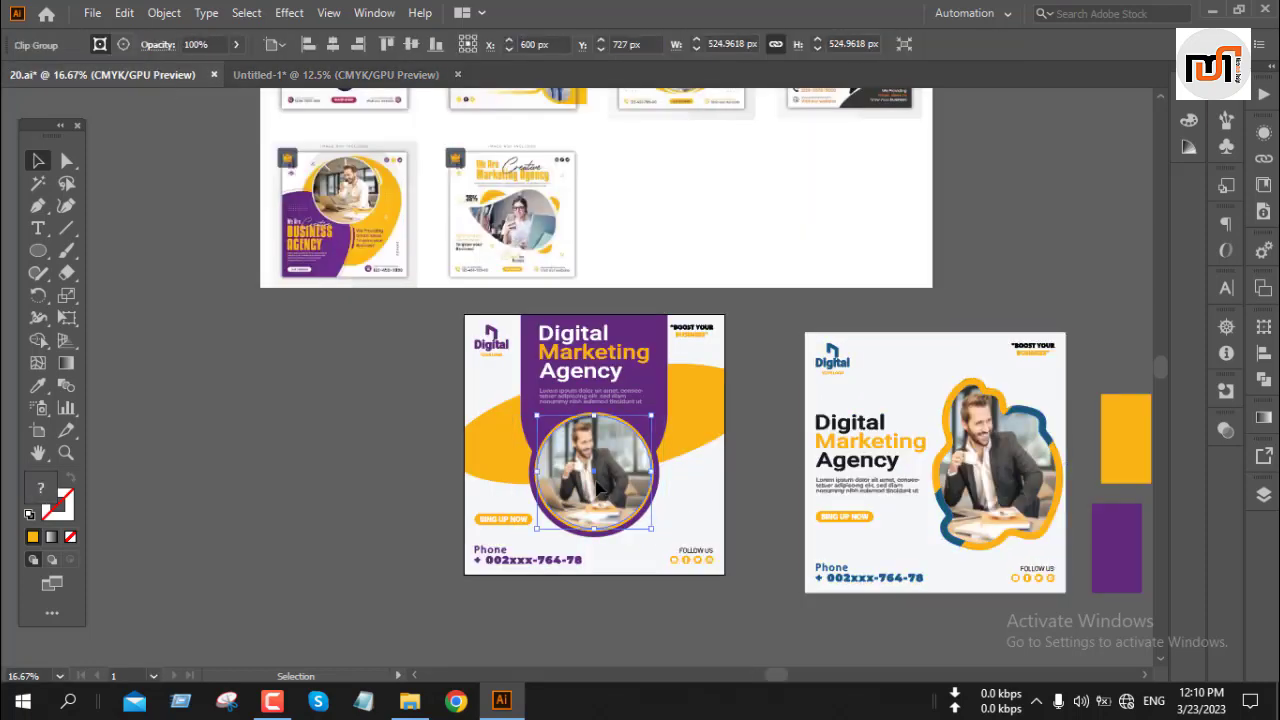
left_click(282, 84)
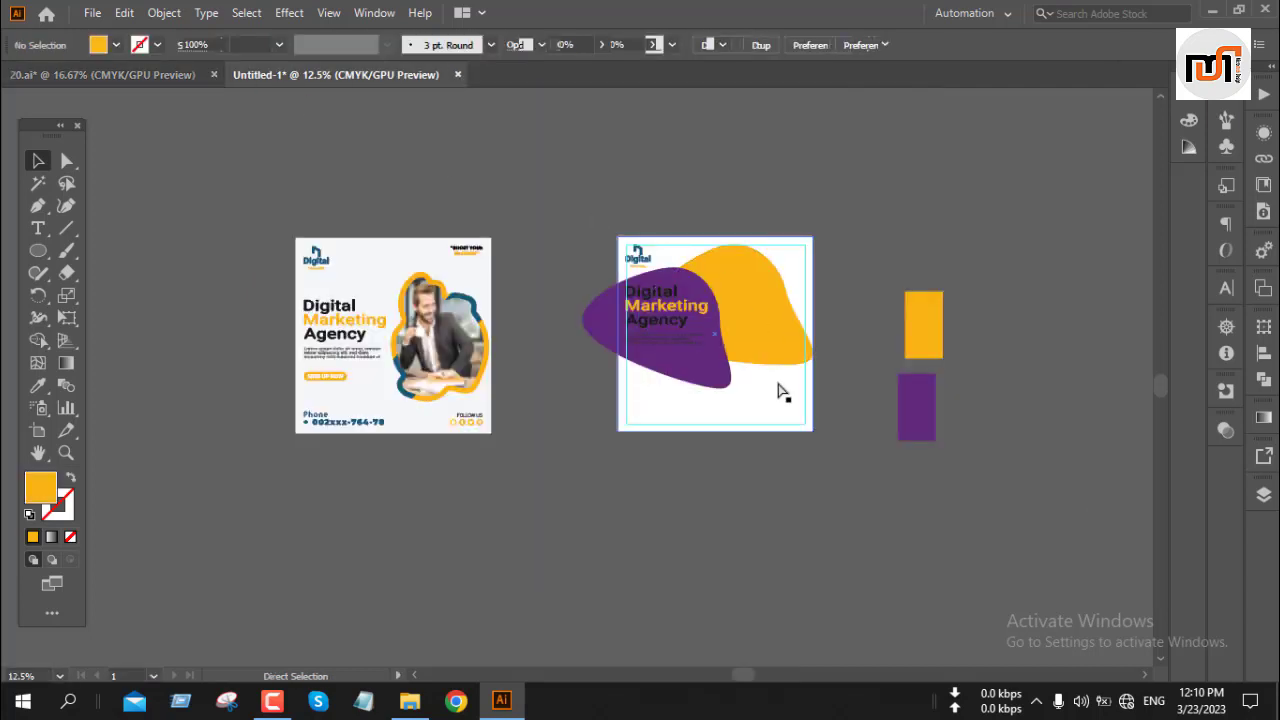
key("ctrl+v")
scroll(789, 376, "up", 2)
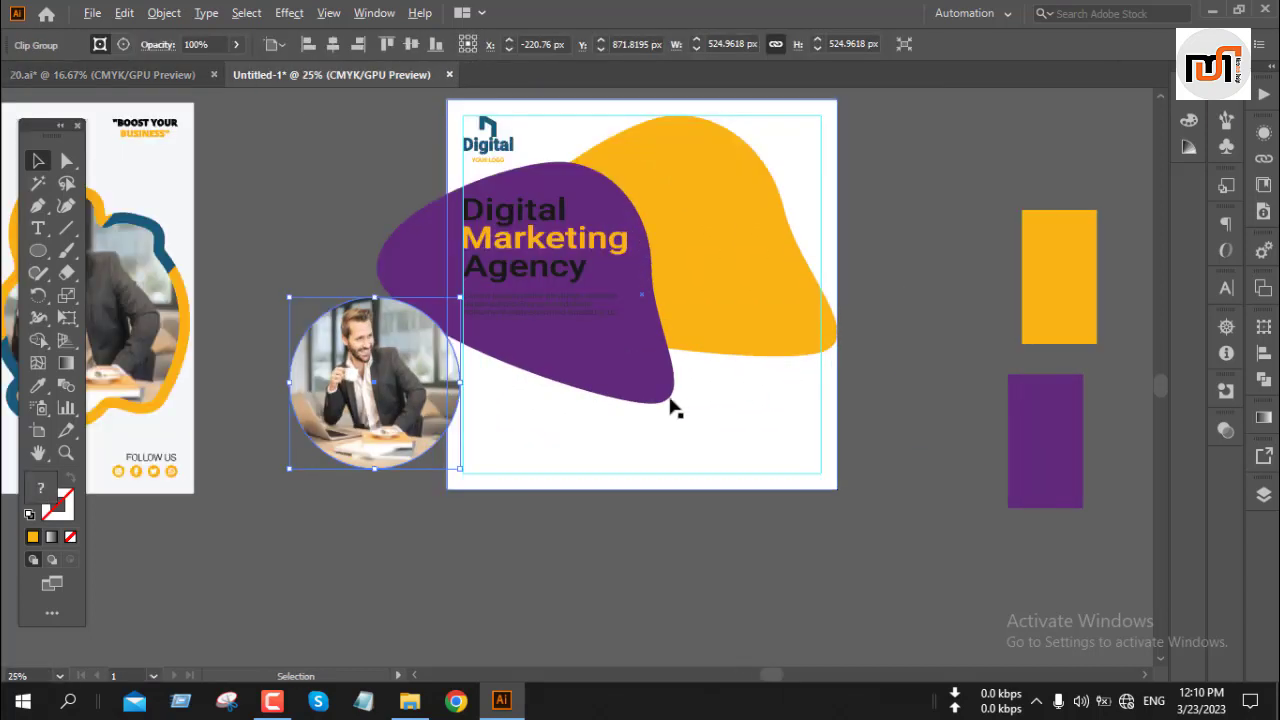
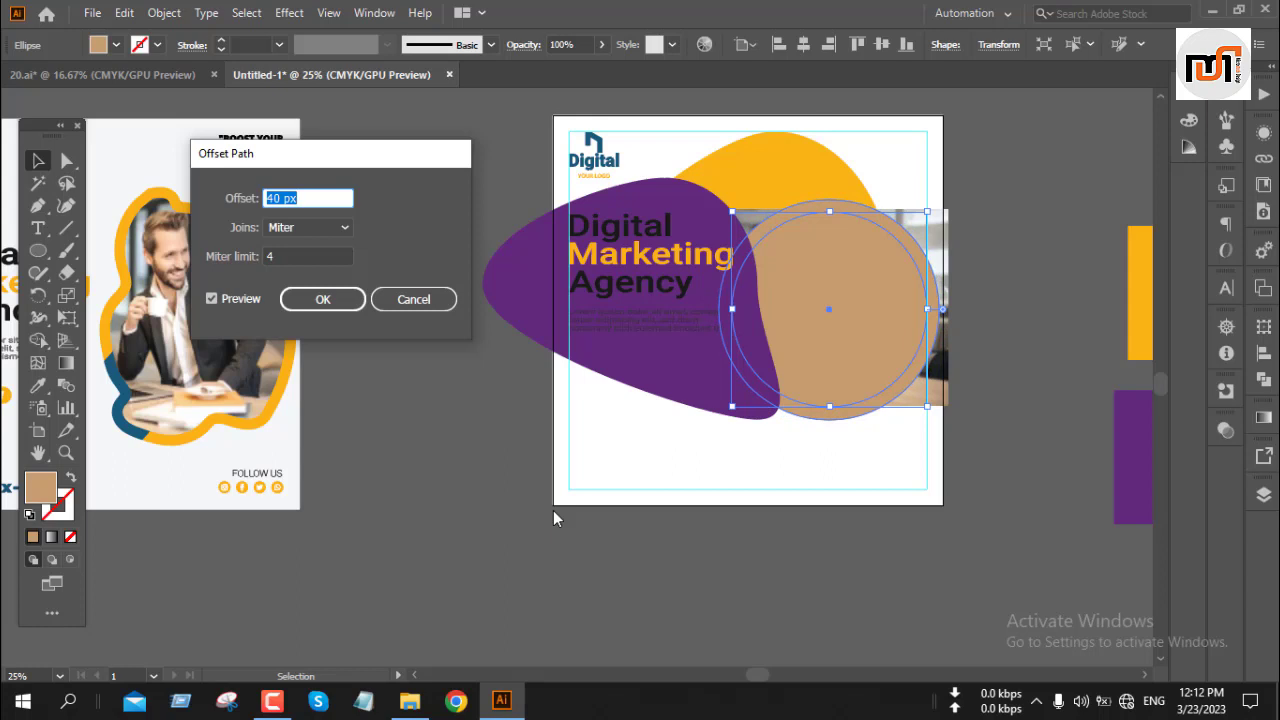
Offset the path of the tan circle over the photo by 50 px with miter joins
key("Up")
key("Up")
key("Up")
key("Up")
key("Up")
key("Up")
key("Up")
key("Up")
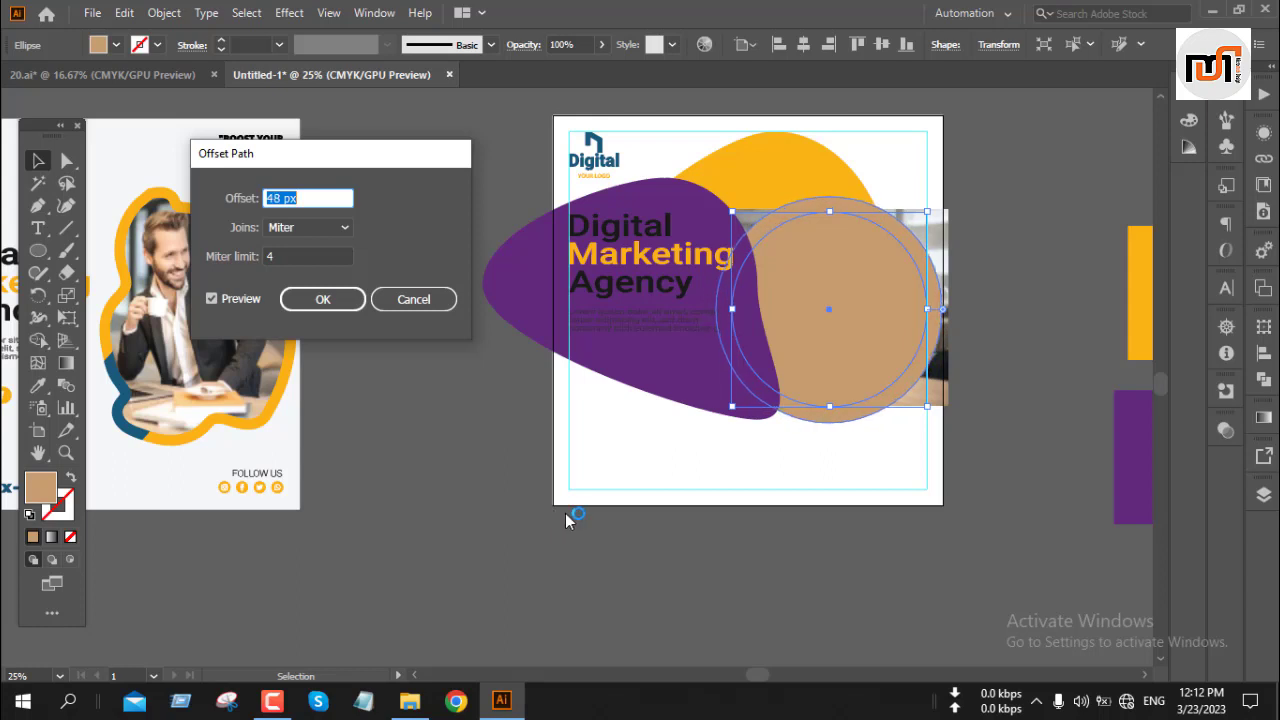
key("Up")
key("Up")
key("BackSpace")
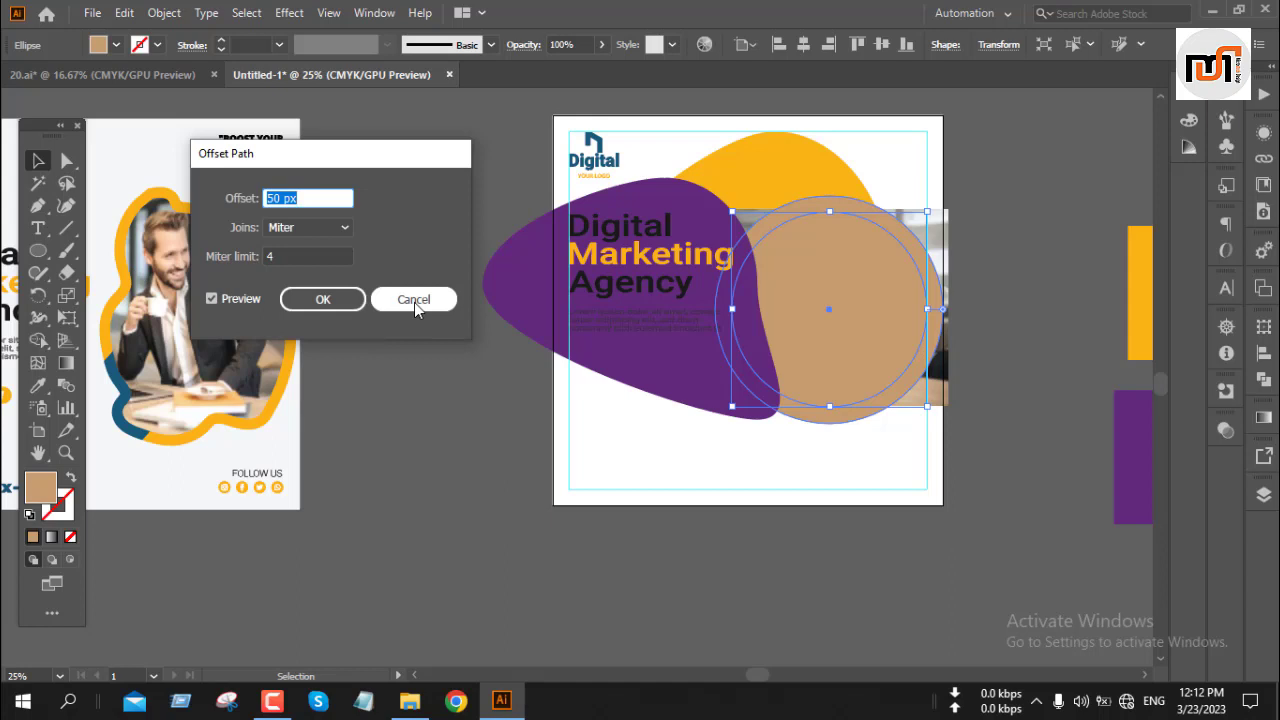
left_click(321, 300)
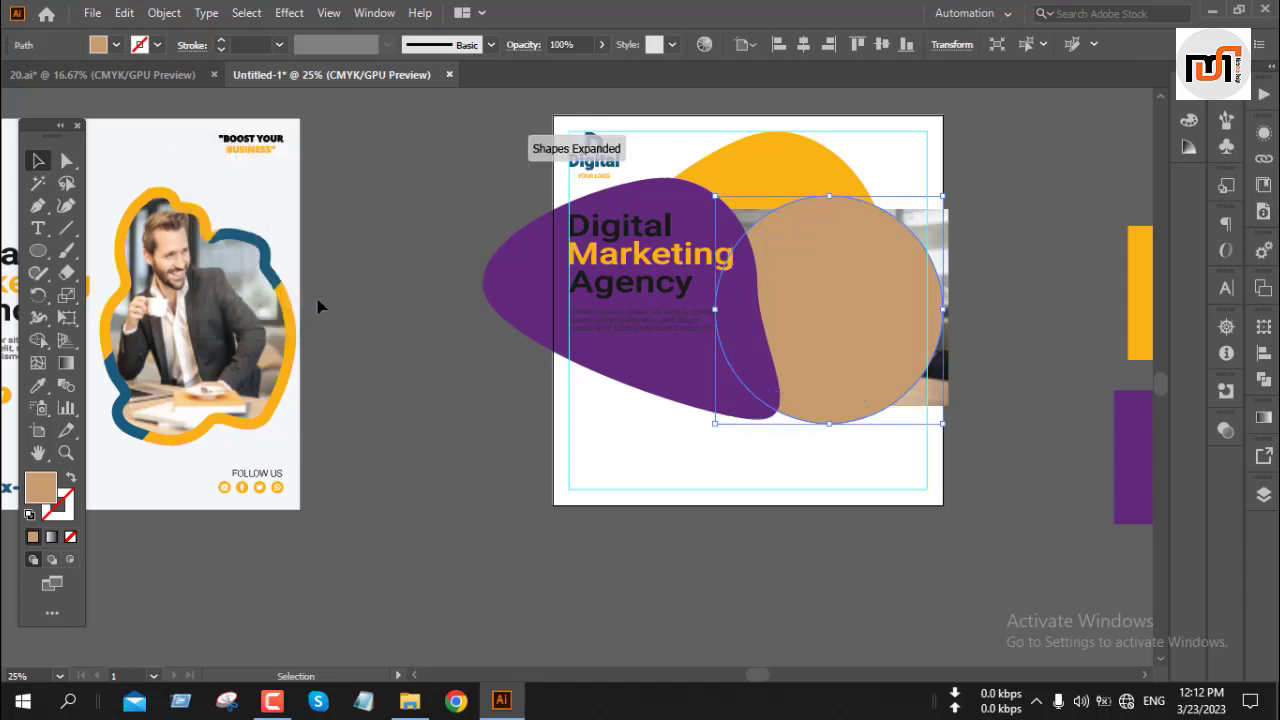
Fill the larger offset circle with the purple sampled from the colour rectangle beside the artboard
key("i")
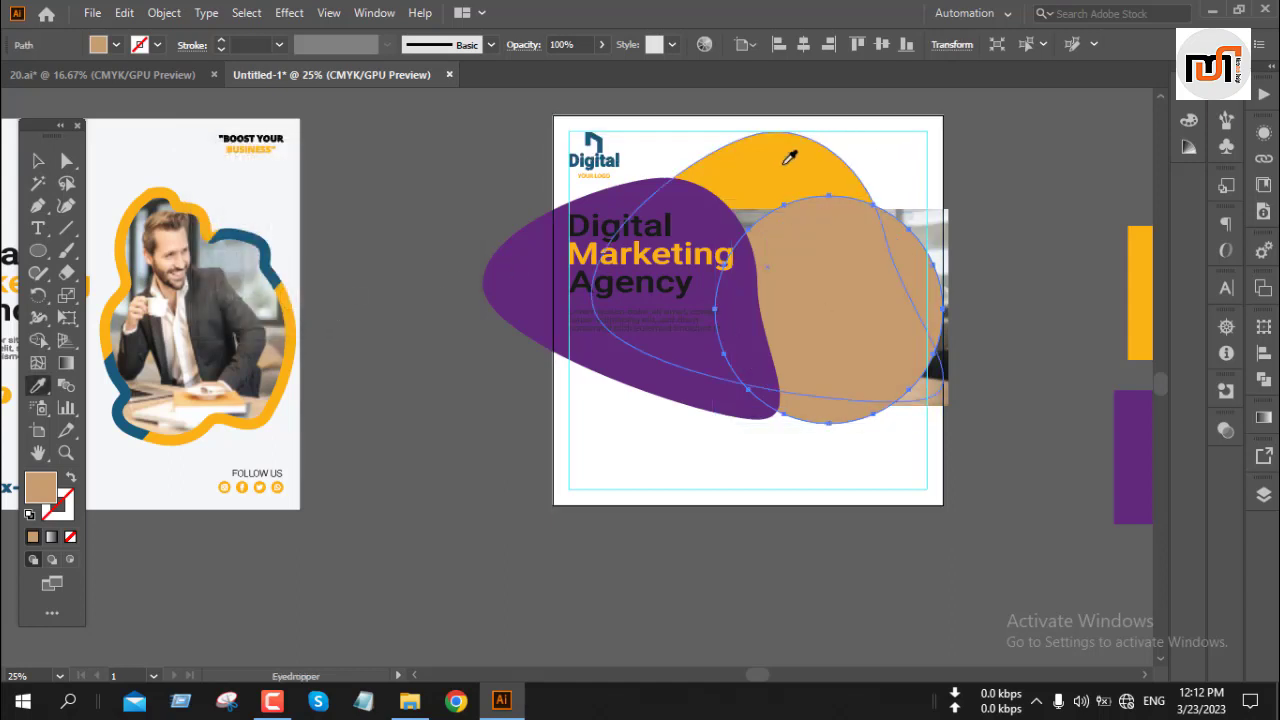
left_click(782, 162)
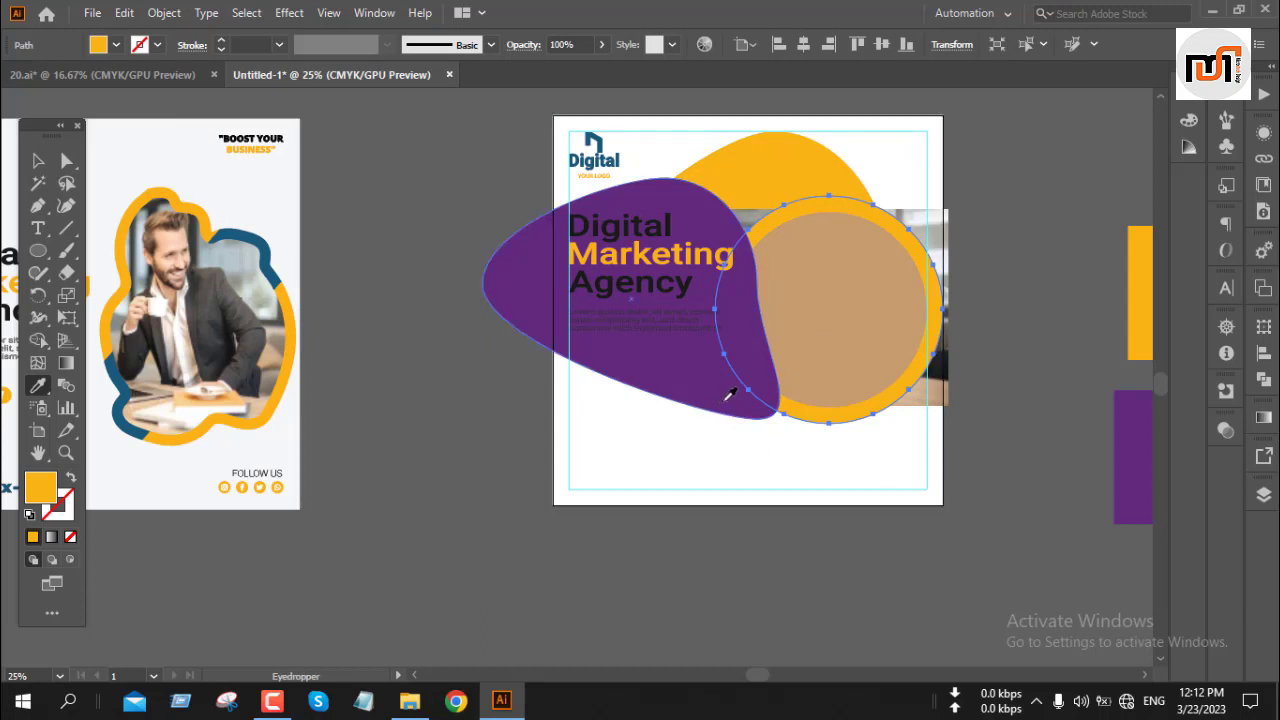
left_click(1126, 466)
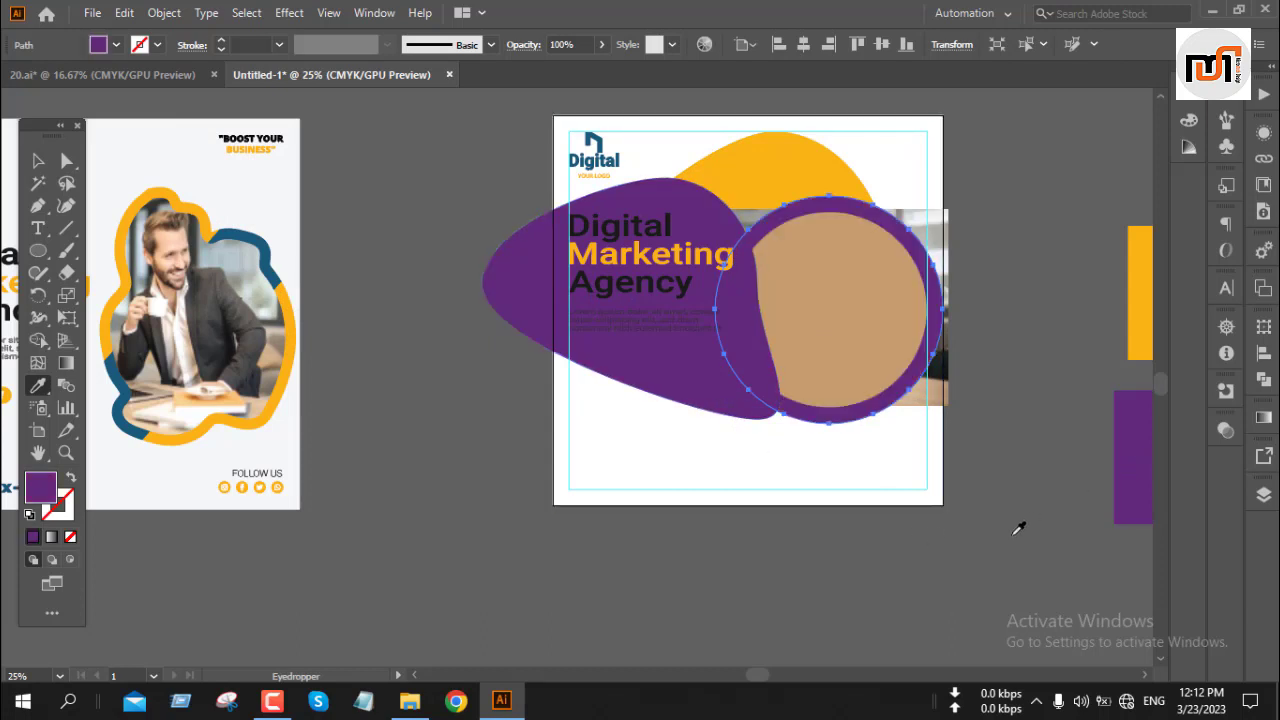
key("v")
left_click(1017, 422)
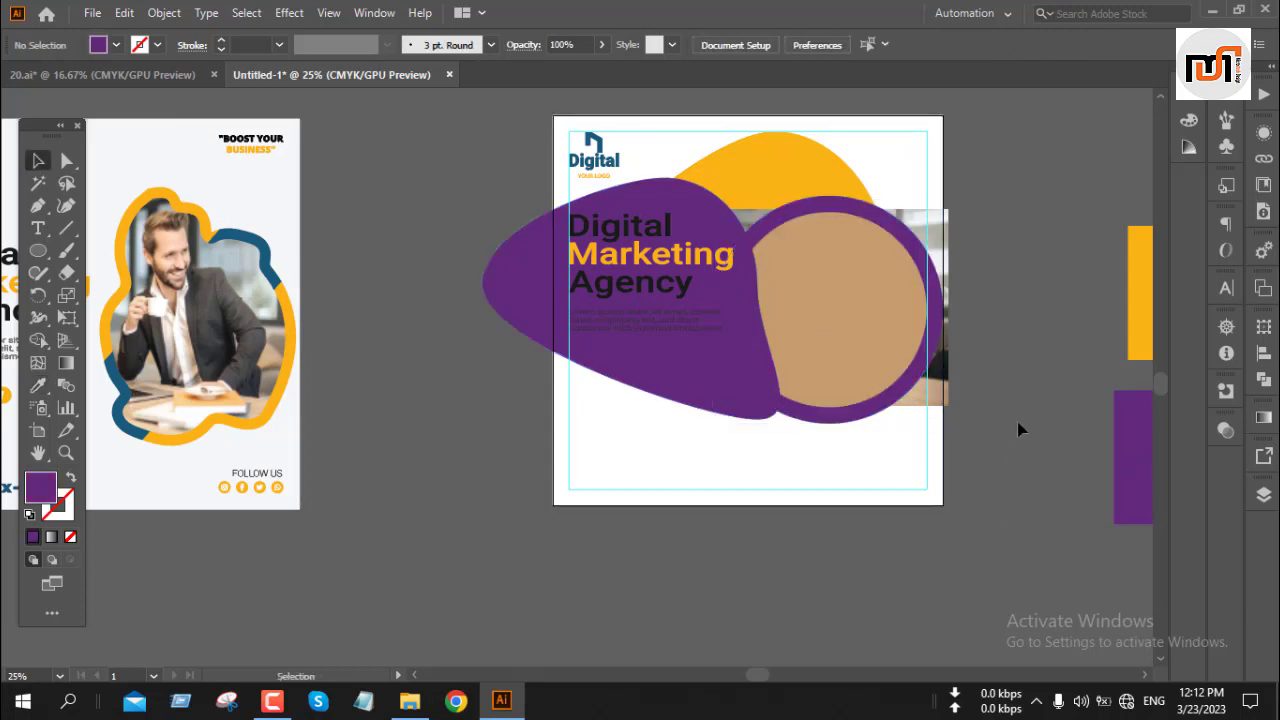
Clip the businessman photo to the tan circle with a clipping mask
left_click(830, 278)
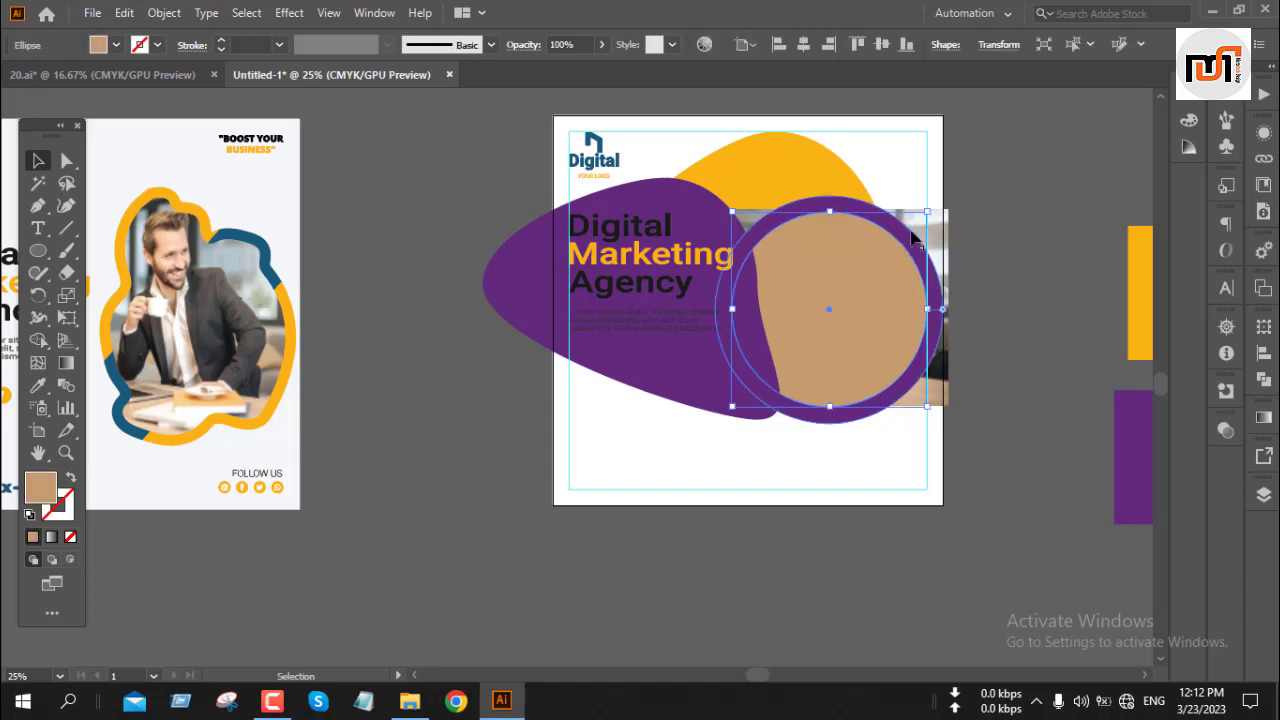
left_click(937, 240, "shift")
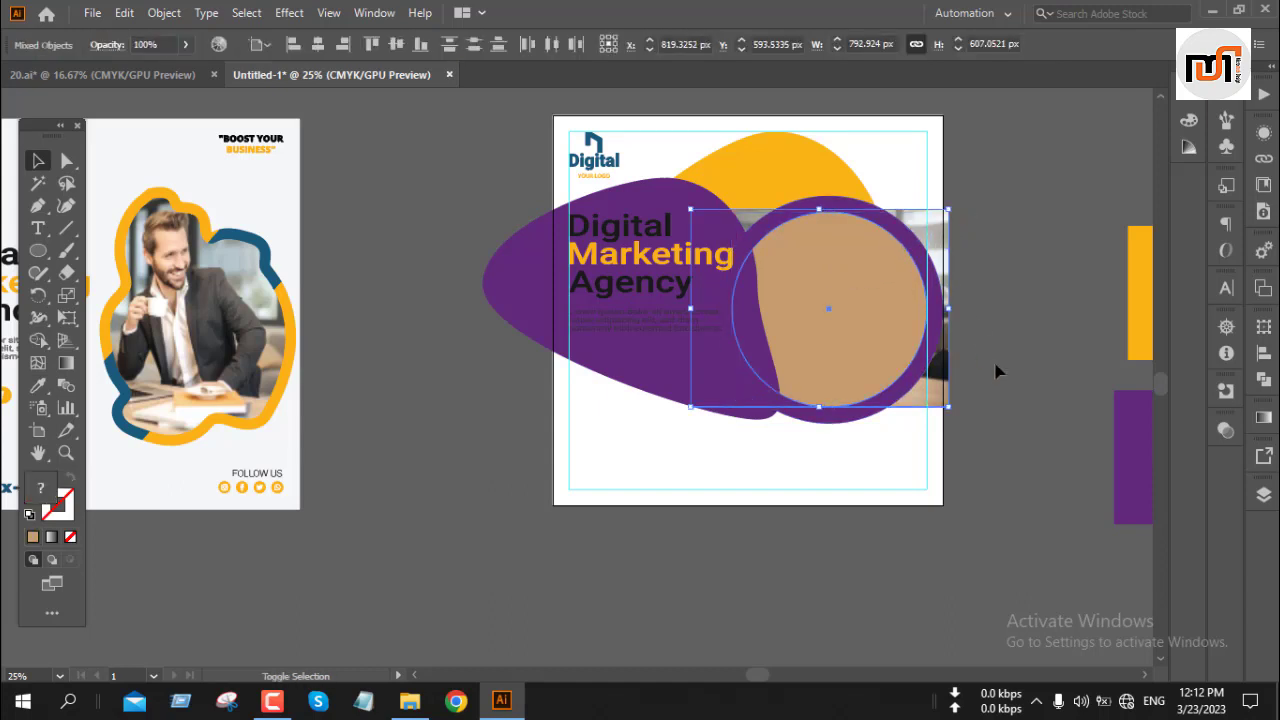
right_click(1029, 338)
left_click(1110, 496)
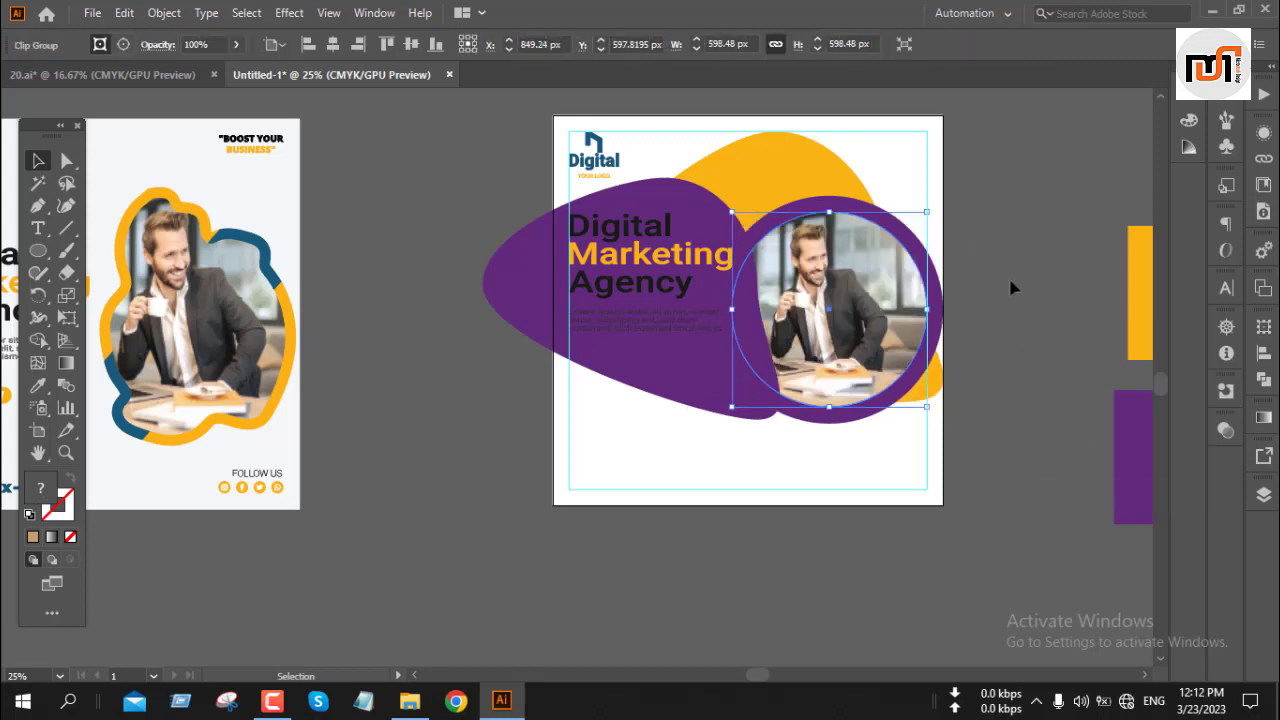
left_click(1010, 284)
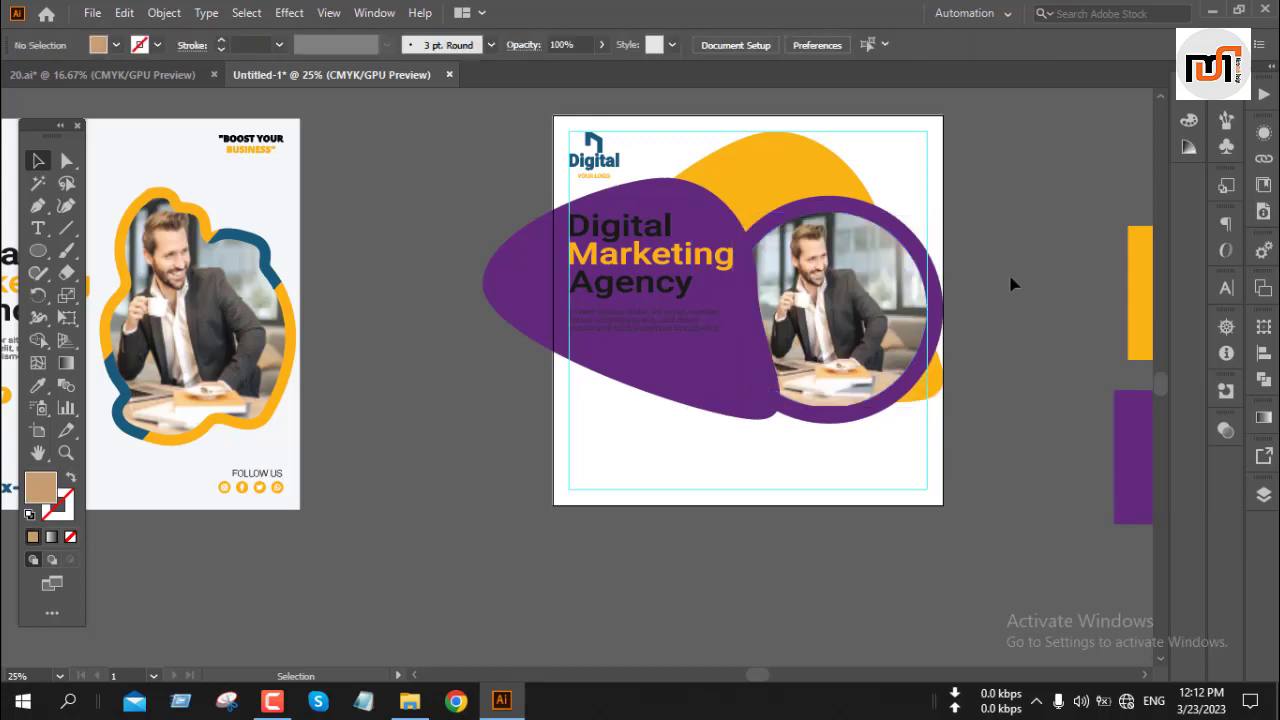
Align the purple circle behind the photo to the artboard's right edge
left_click(852, 426)
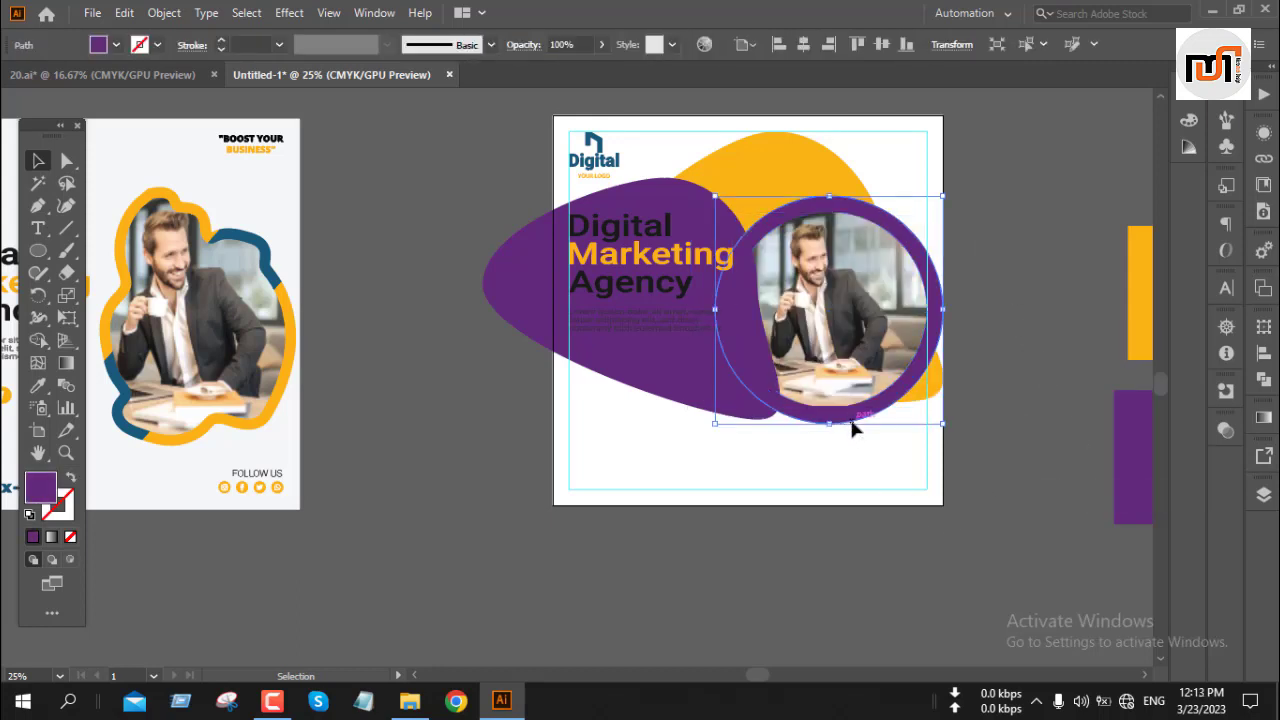
left_click(832, 51)
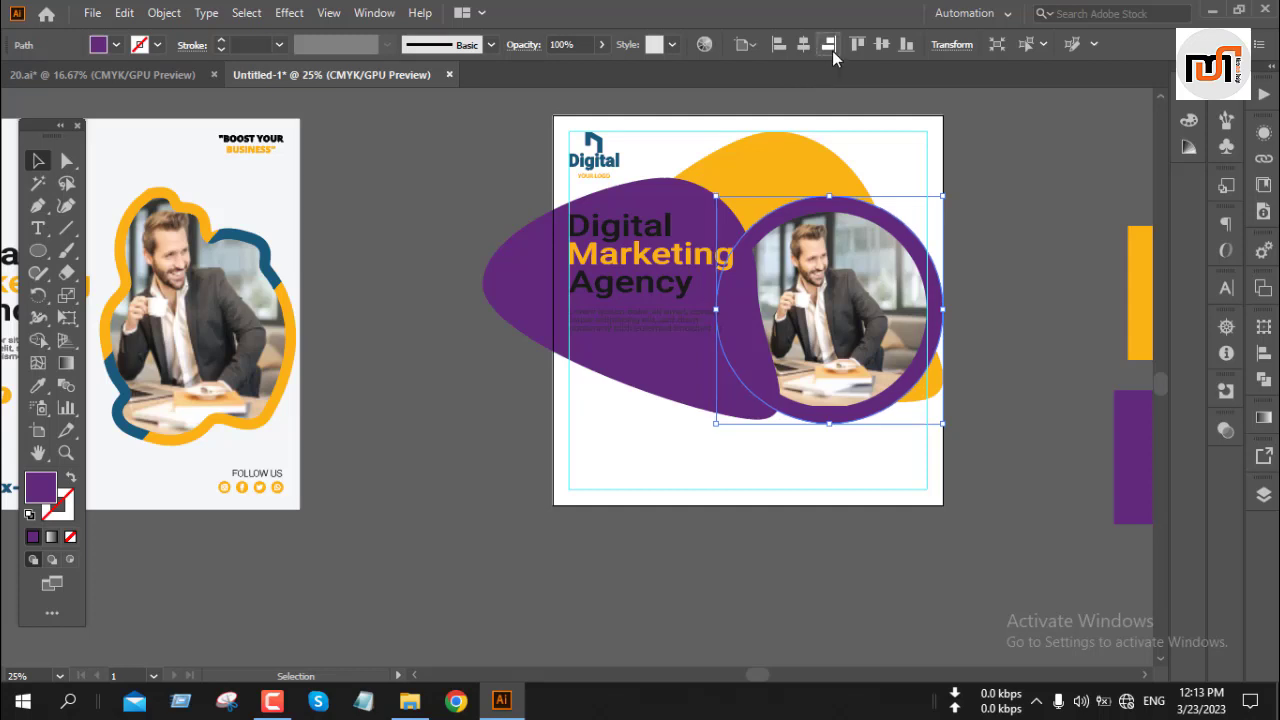
Copy the "BOOST YOUR BUSINESS" text from the reference design to the upper-right corner of the artboard
left_click(1036, 380)
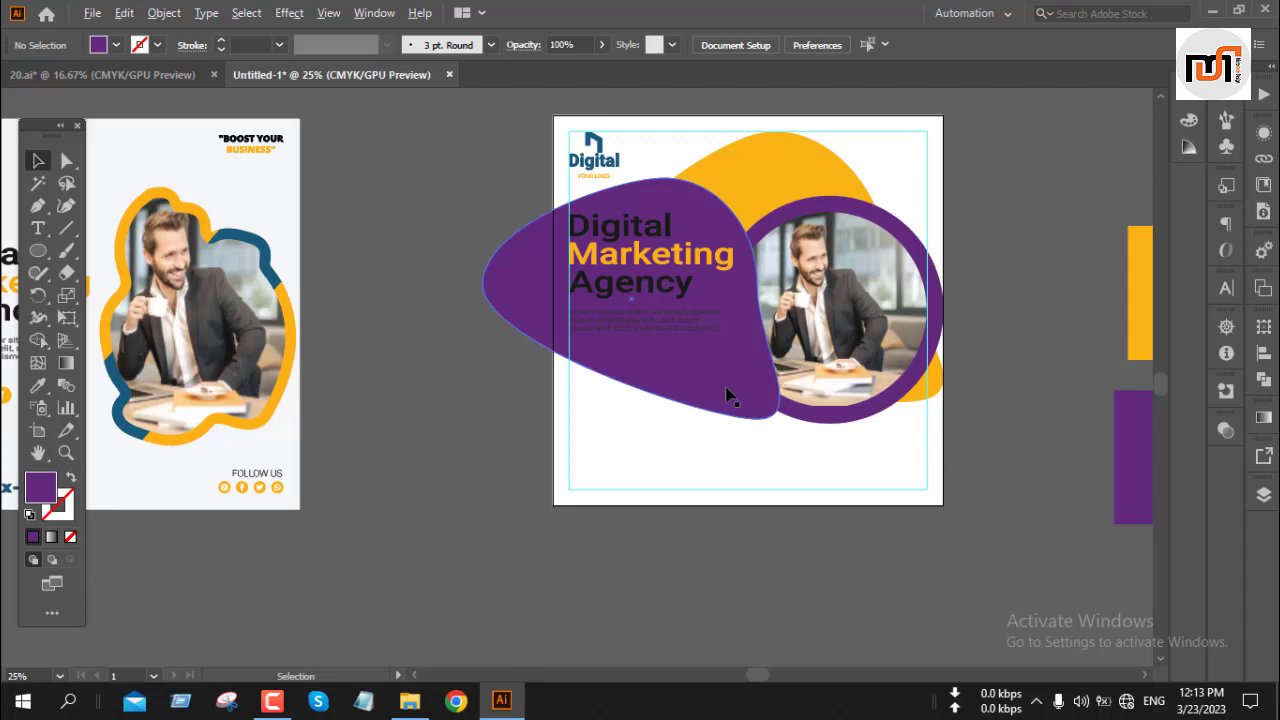
scroll(729, 400, "down", 1)
scroll(804, 560, "down", 1)
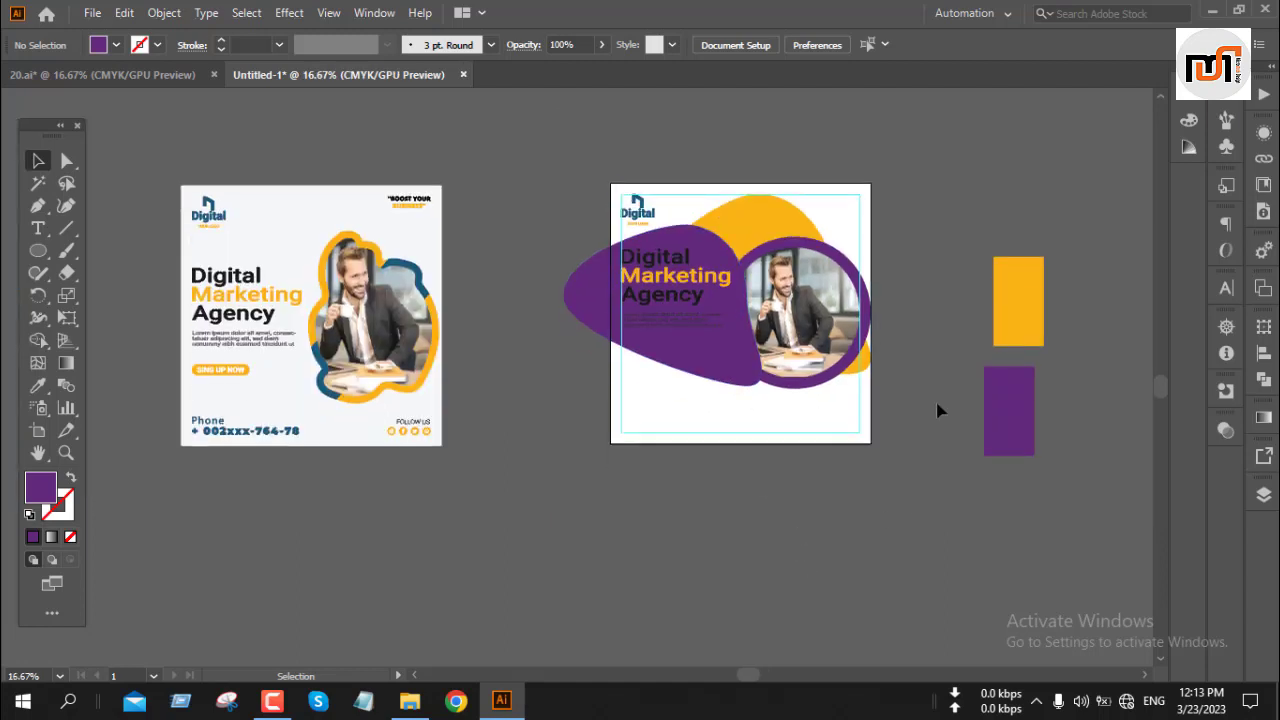
left_click(418, 200)
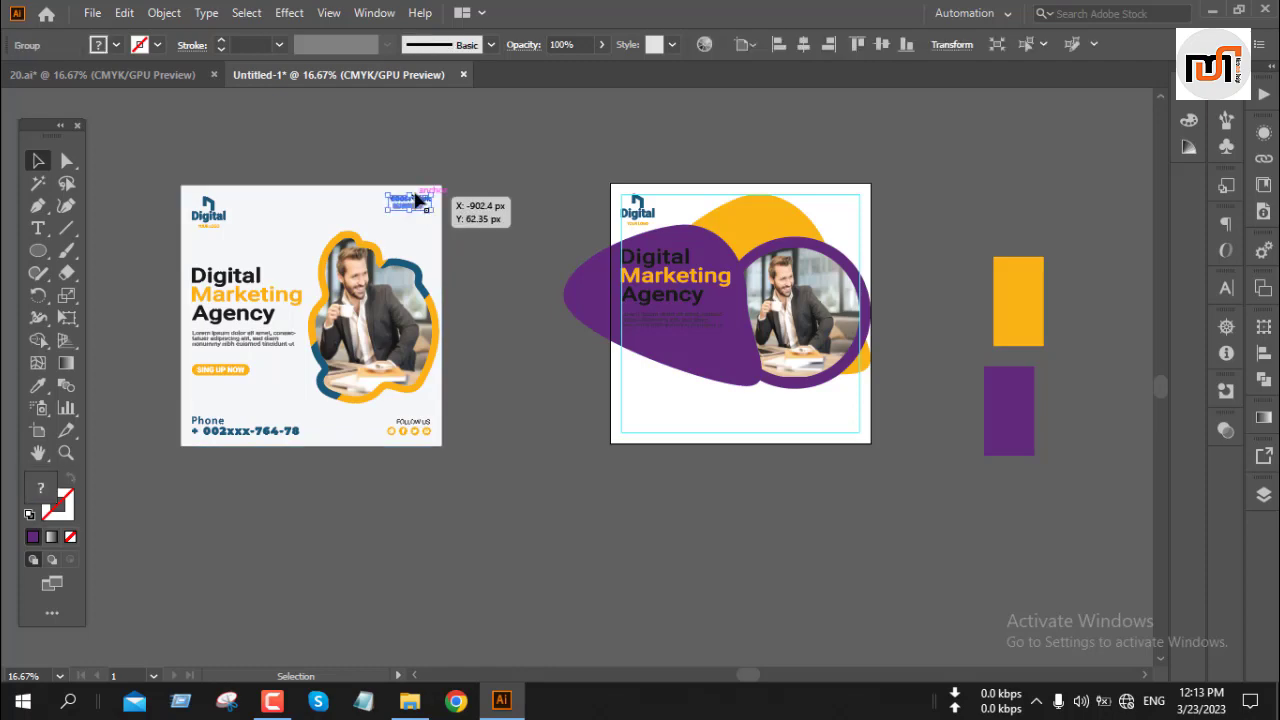
left_click_drag(418, 200, 848, 206)
Align the copied "BOOST YOUR BUSINESS" text with the top and right margin guides
key("ctrl+1")
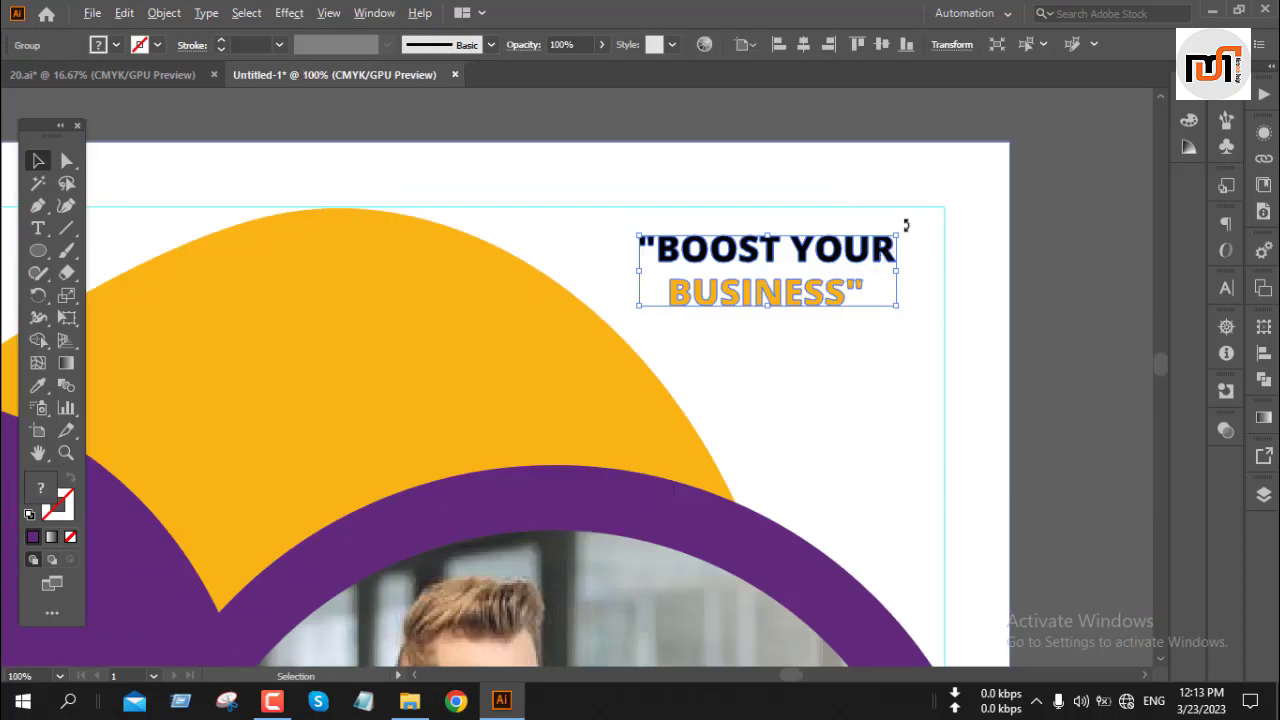
scroll(906, 225, "up", 3)
left_click_drag(829, 322, 966, 249)
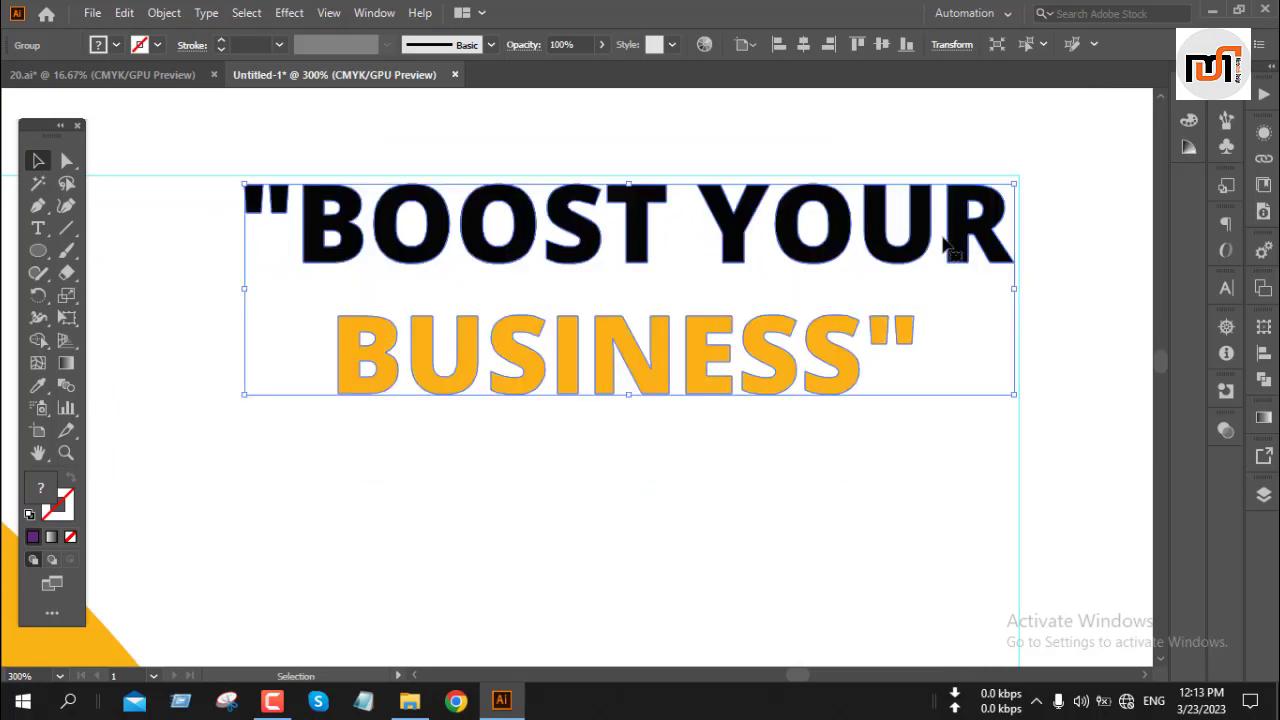
key("Right")
key("Up")
key("Up")
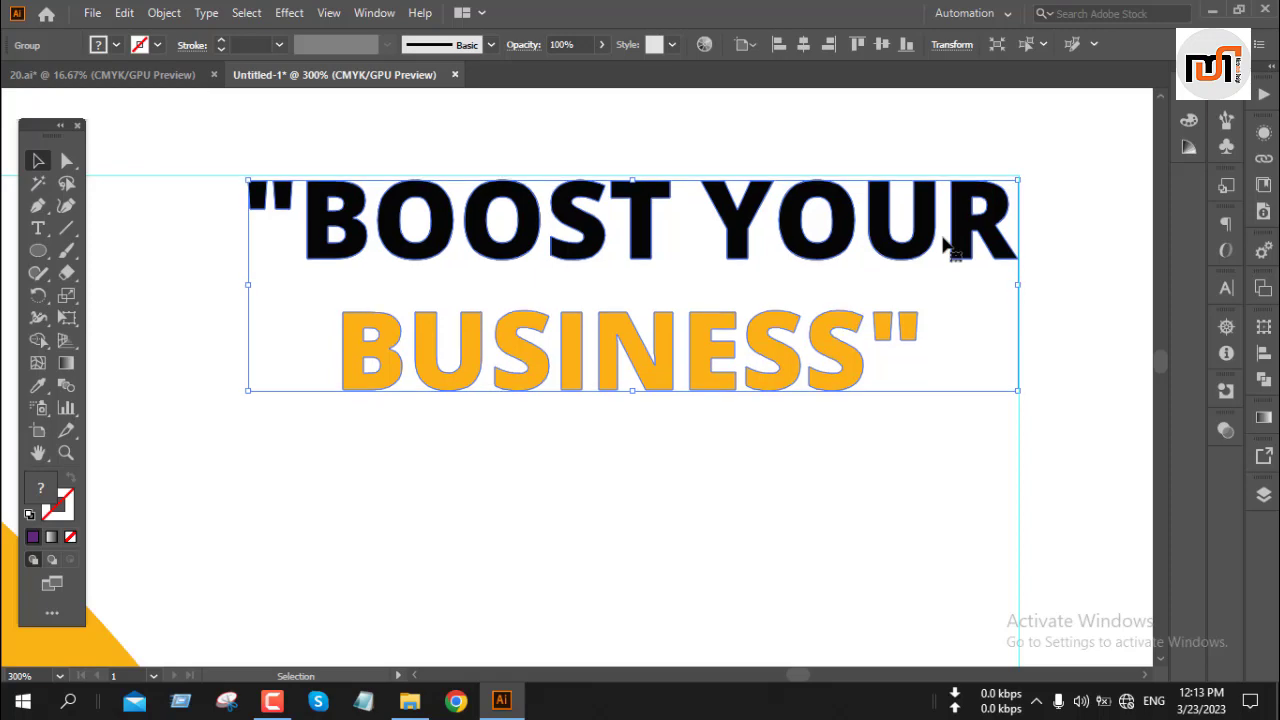
scroll(945, 245, "down", 7)
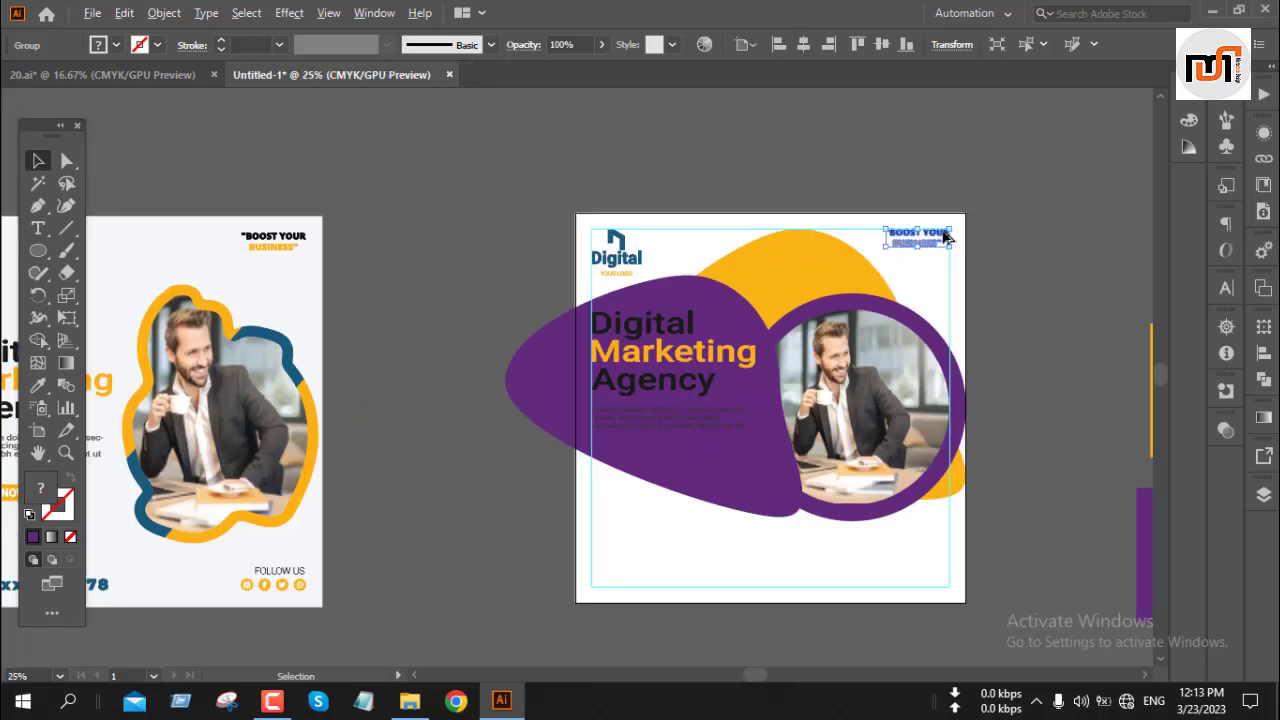
left_click(1015, 317)
Copy the FOLLOW US text with its four social icons from the reference to the artboard's lower-right margin corner
scroll(1015, 317, "down", 2)
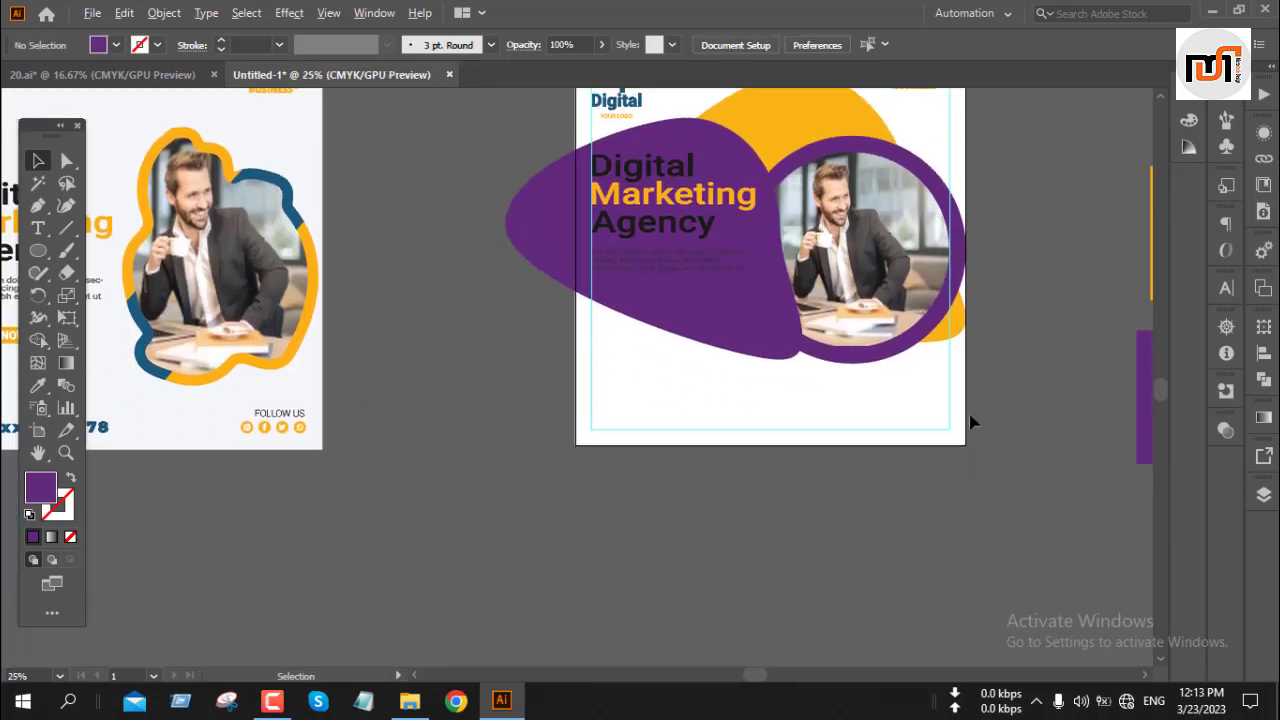
scroll(971, 425, "down", 1)
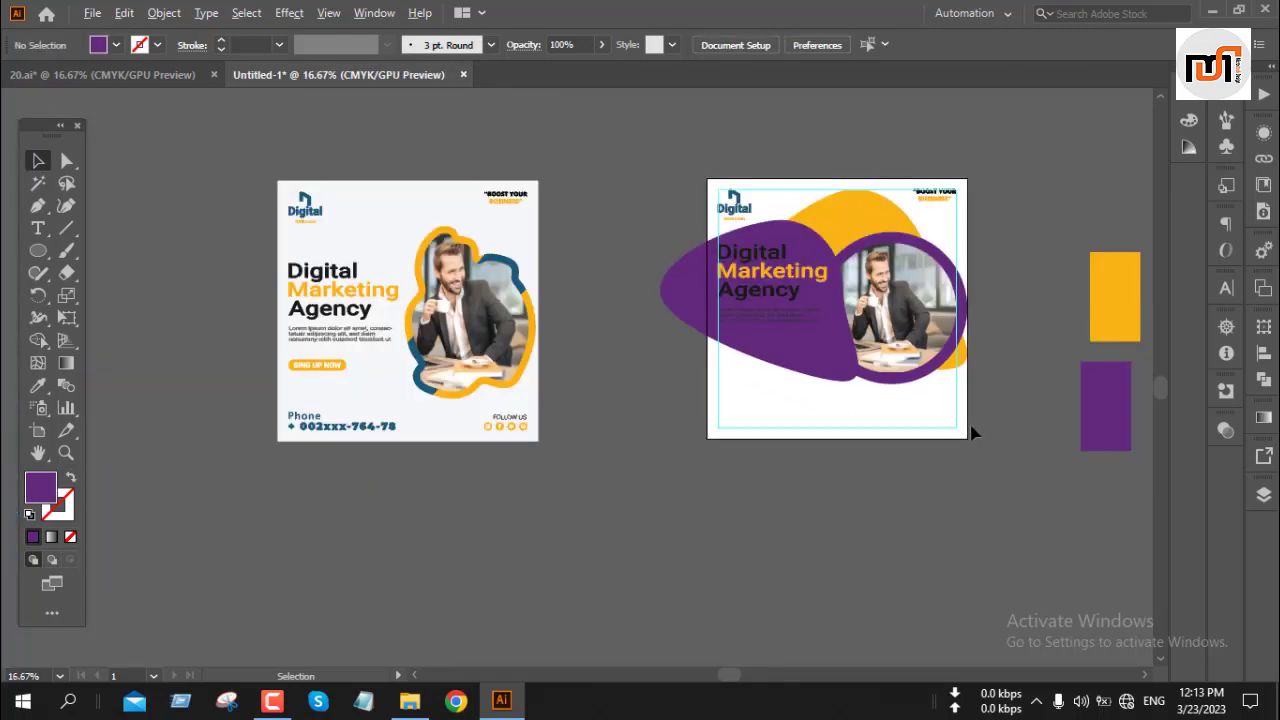
left_click(500, 428)
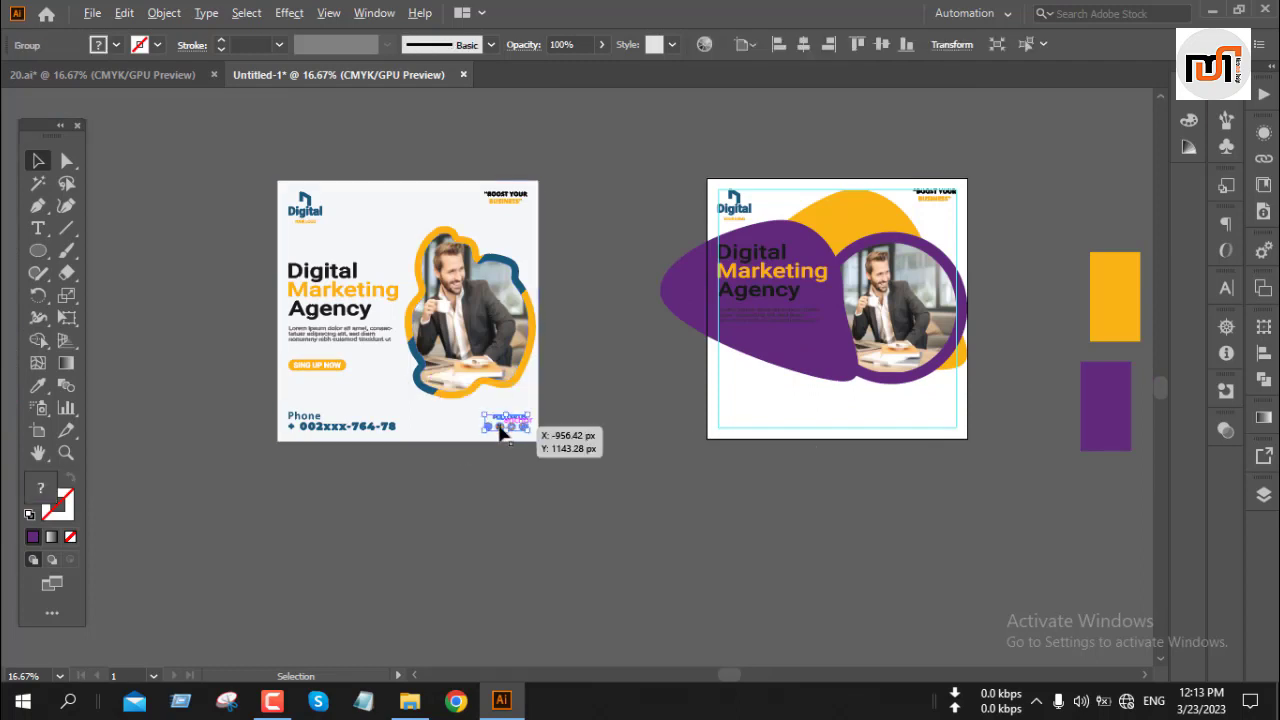
left_click_drag(500, 428, 932, 426)
scroll(986, 420, "up", 8)
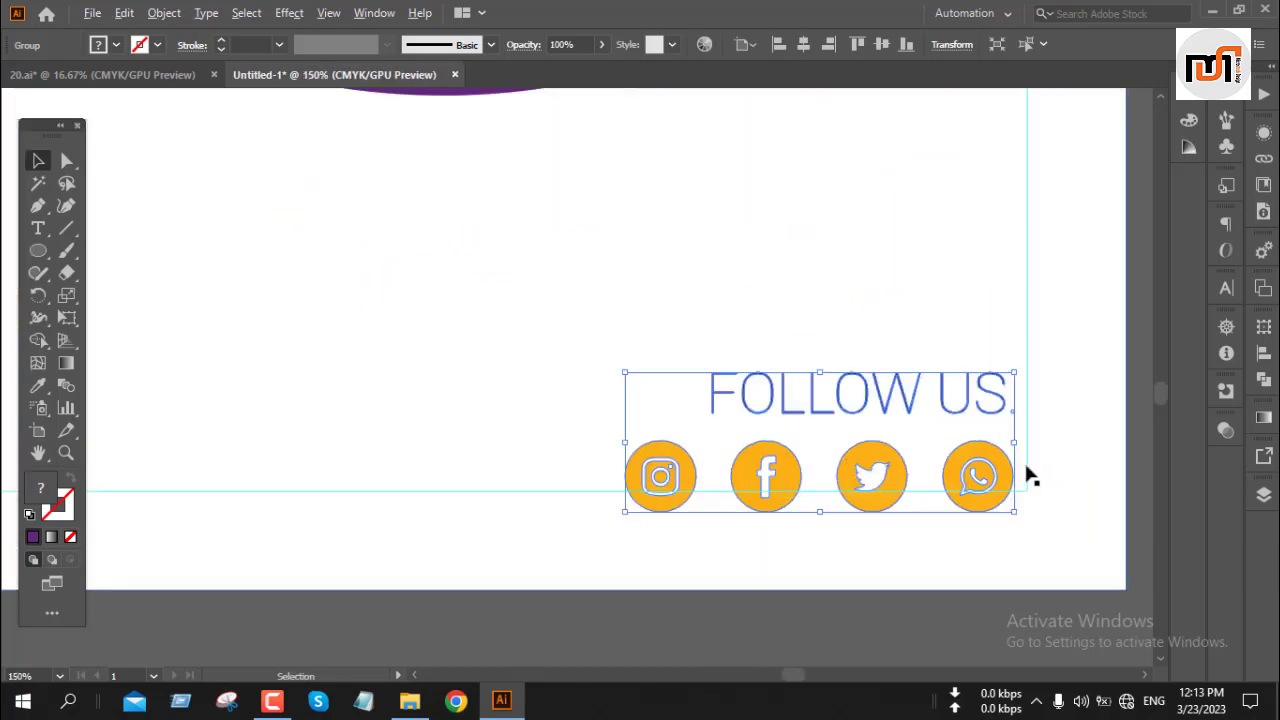
scroll(1030, 477, "up", 2)
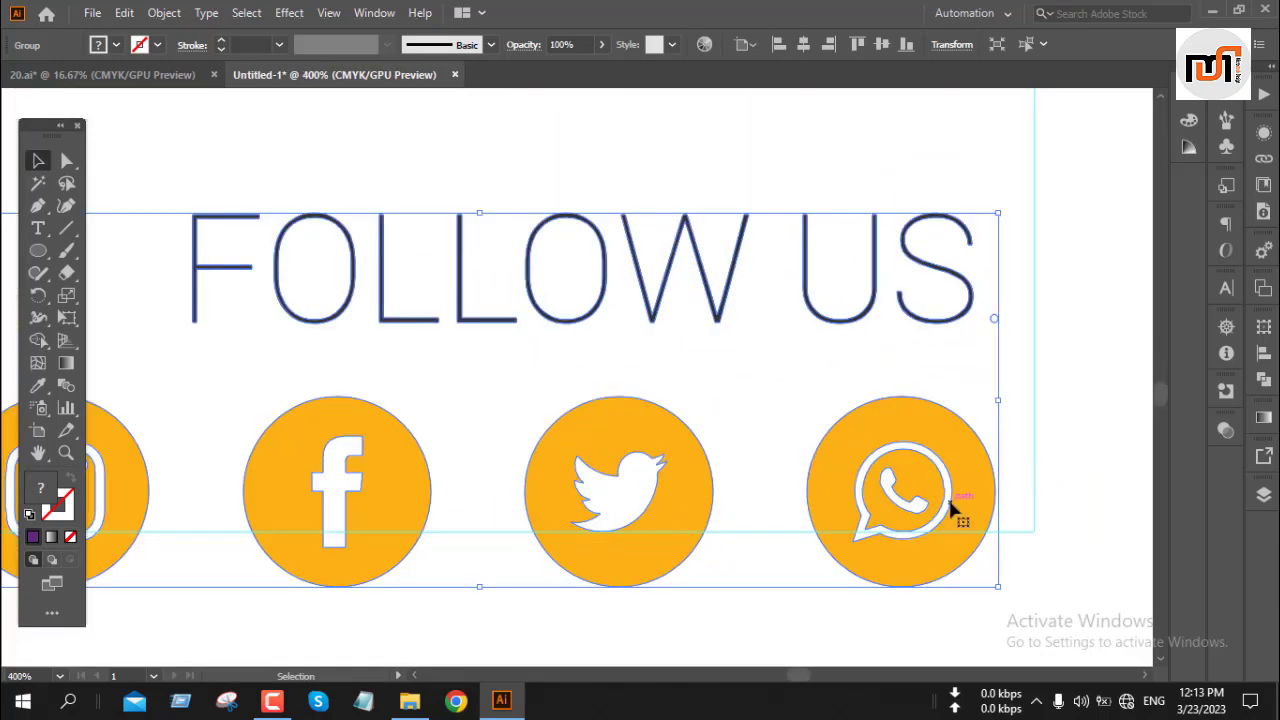
left_click_drag(962, 497, 991, 457)
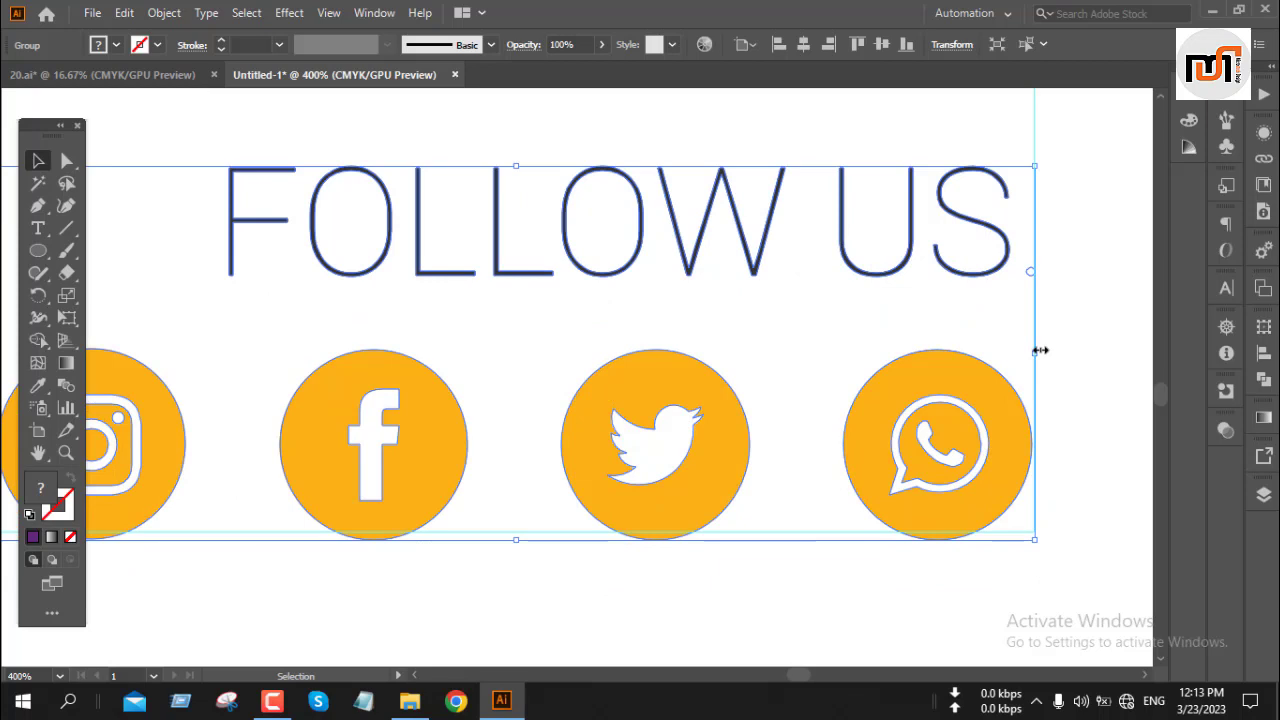
left_click(1075, 300)
Move the FOLLOW US group off the artboard onto the dark canvas below it
scroll(1024, 296, "down", 5)
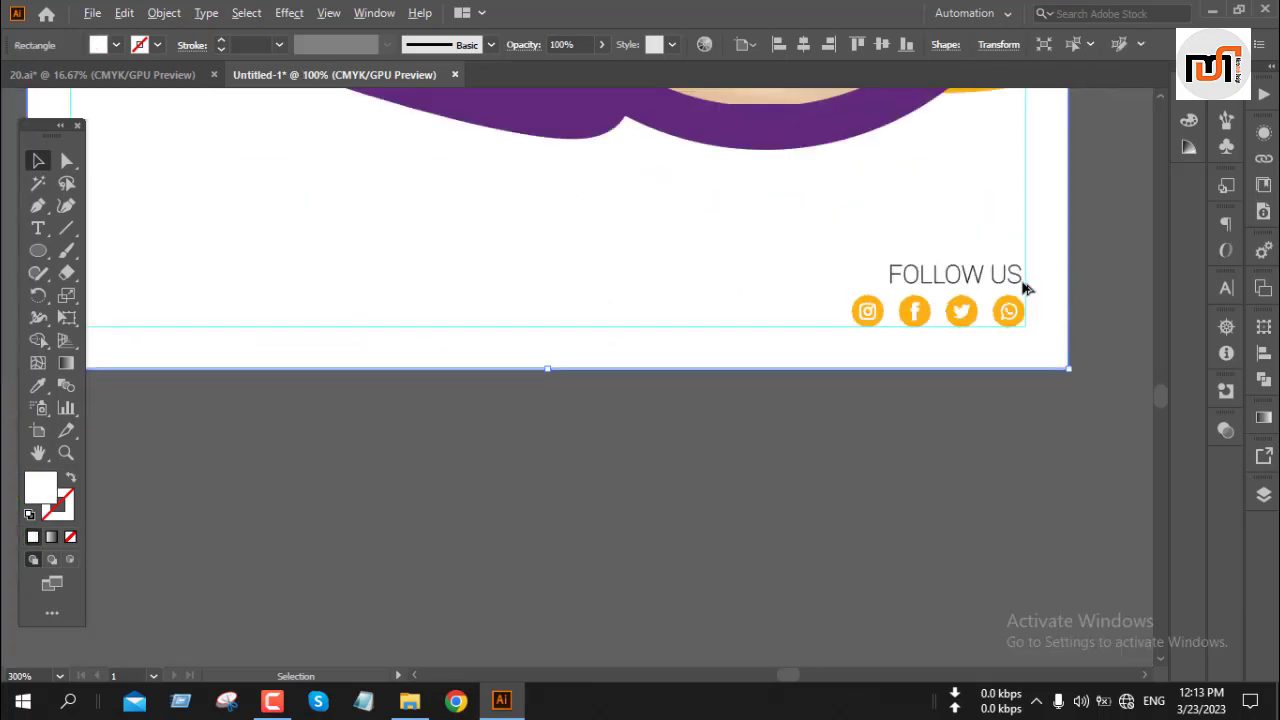
left_click_drag(1012, 300, 960, 466)
left_click(1022, 433)
scroll(1010, 435, "up", 6)
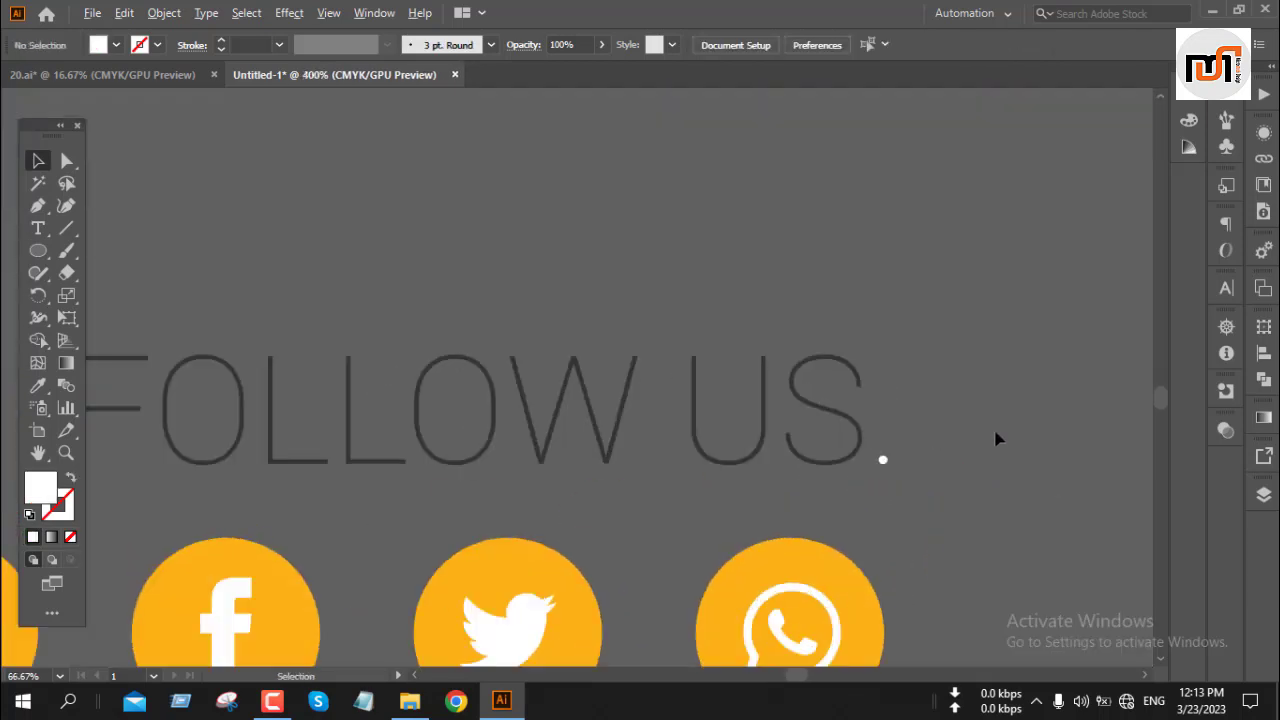
Recolor the white dot after FOLLOW US with the dark gray sampled from the lettering
key("a")
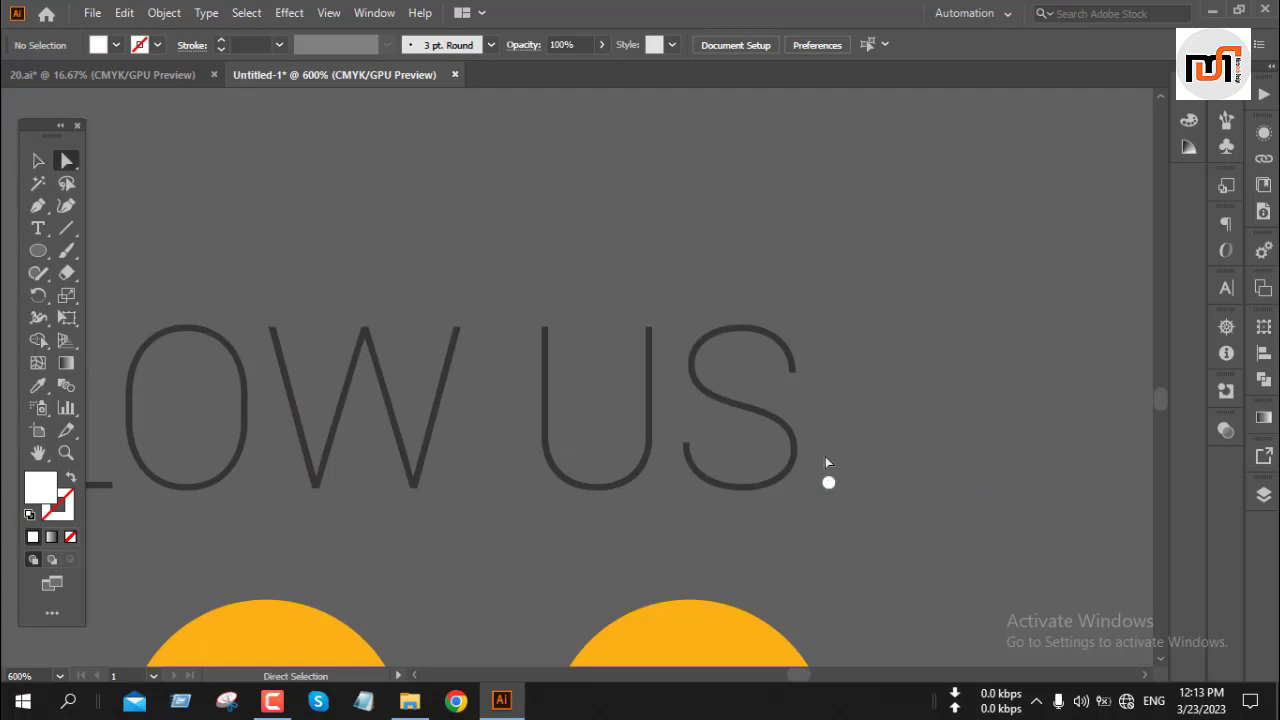
left_click_drag(825, 460, 864, 527)
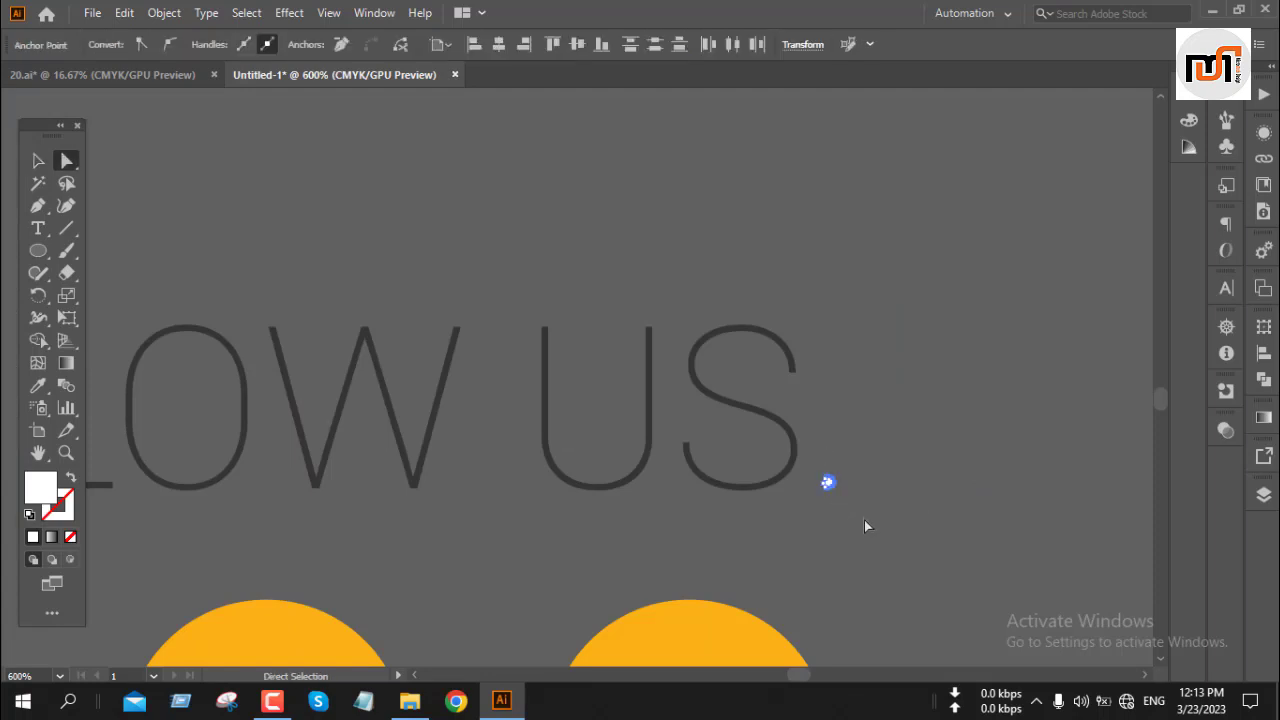
key("i")
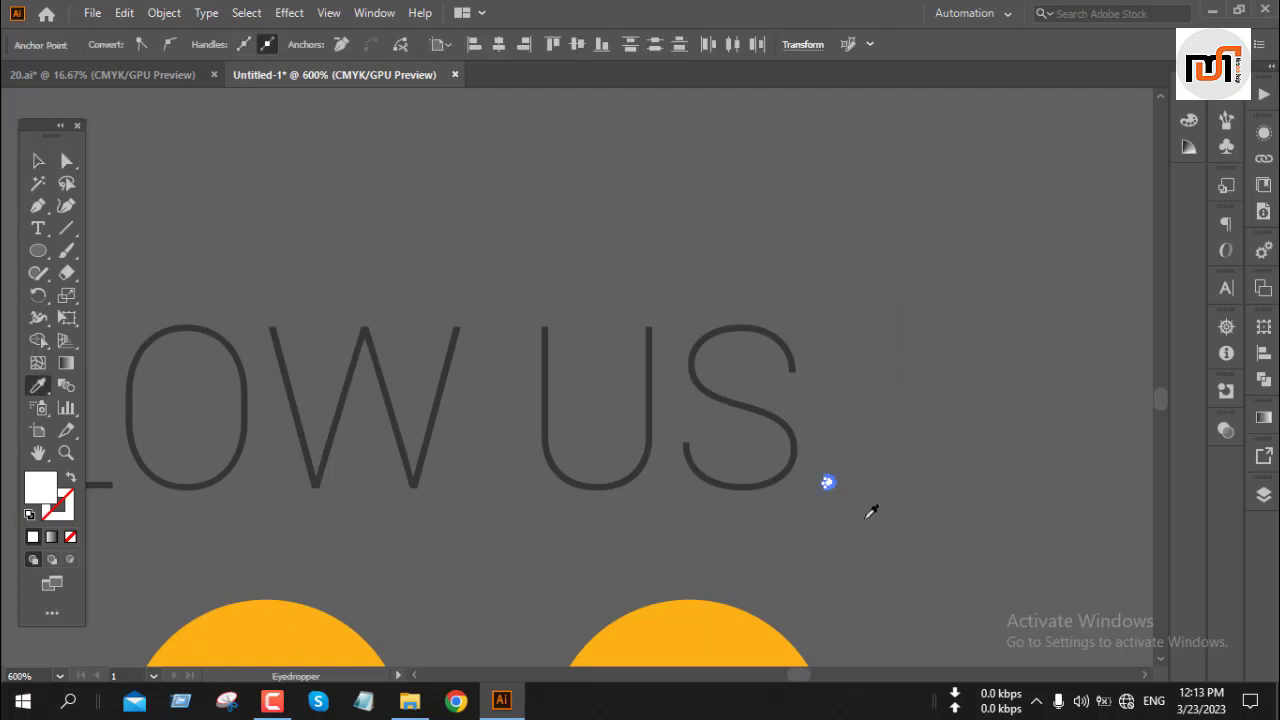
left_click(645, 462)
key("v")
left_click(911, 485)
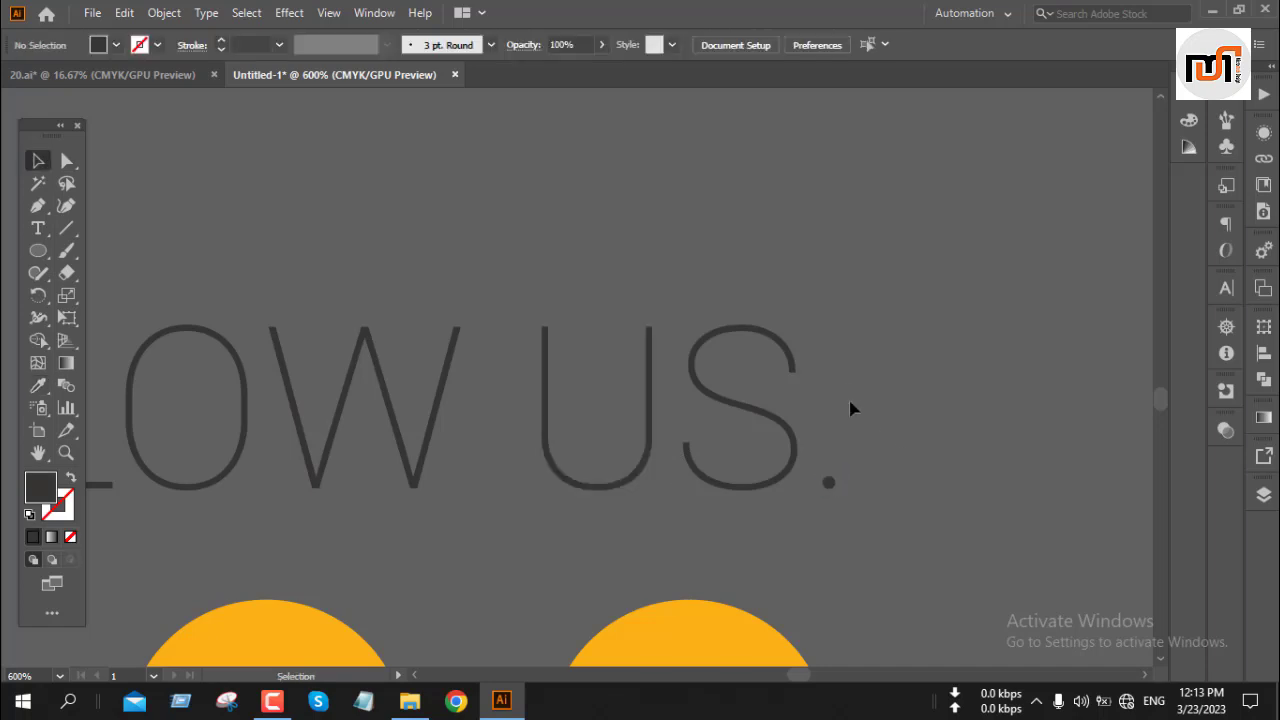
Move the FOLLOW US group back onto the artboard and fit it against the right and bottom margin guides
scroll(848, 392, "down", 6)
left_click_drag(829, 438, 887, 272)
scroll(887, 272, "up", 5)
scroll(888, 300, "up", 2)
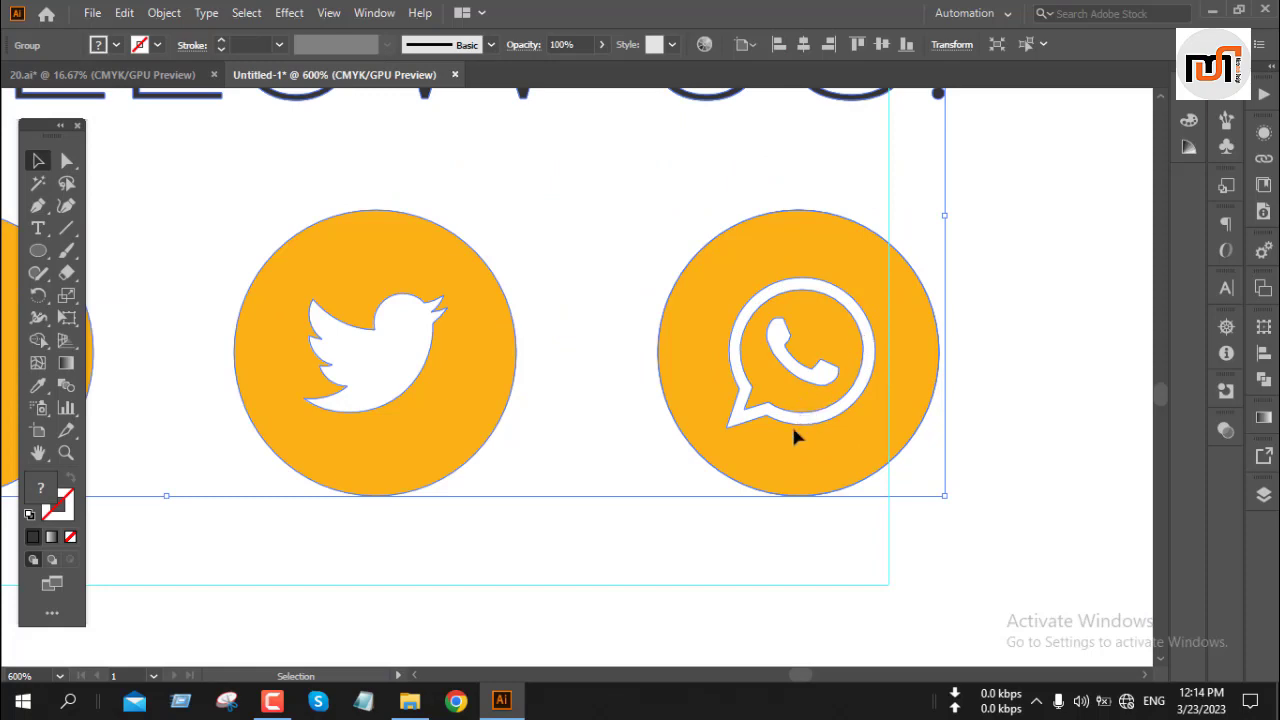
left_click_drag(797, 437, 742, 462)
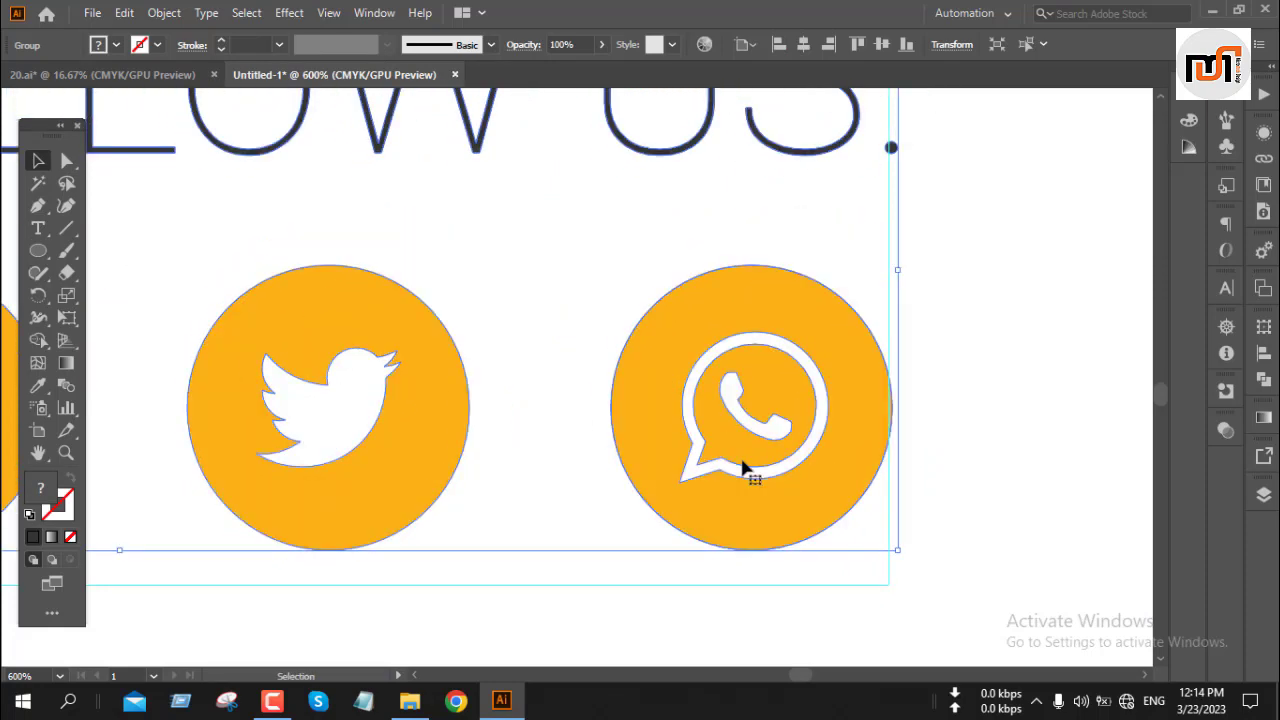
key("Left")
key("Left")
key("Right")
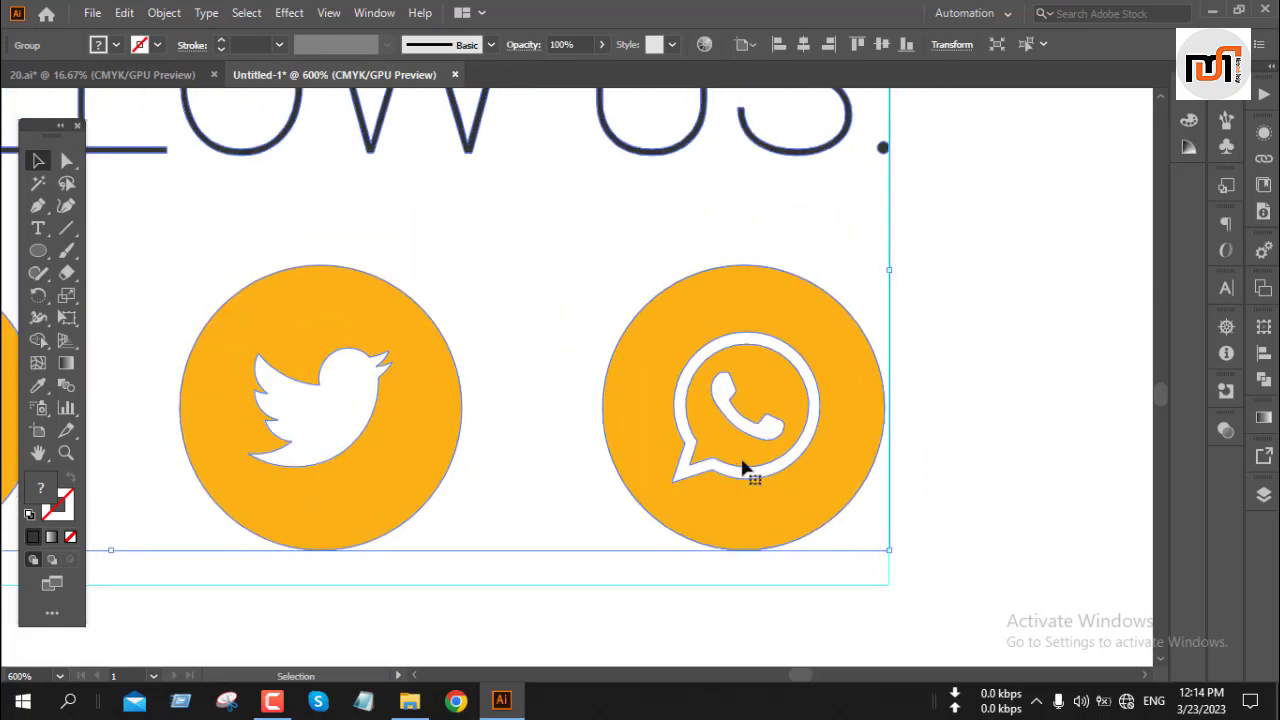
key("Down")
key("Down")
key("Down")
key("Down")
key("Down")
key("Up")
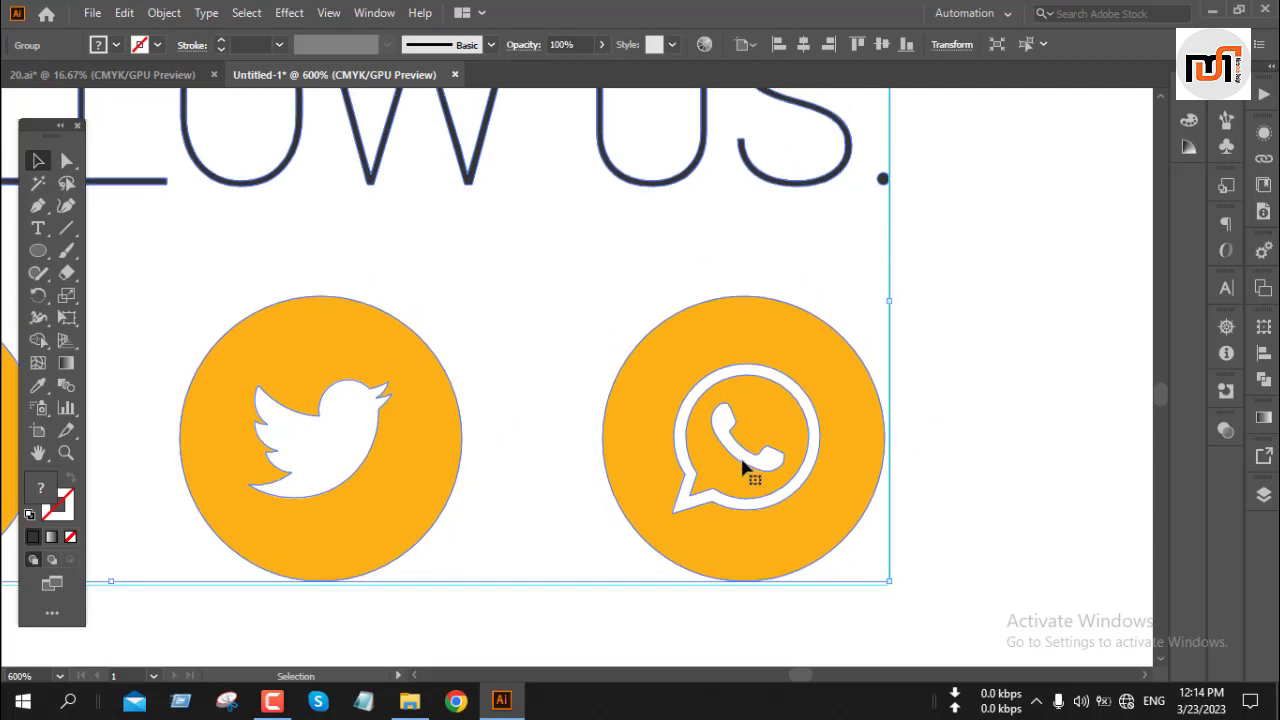
scroll(727, 484, "down", 6)
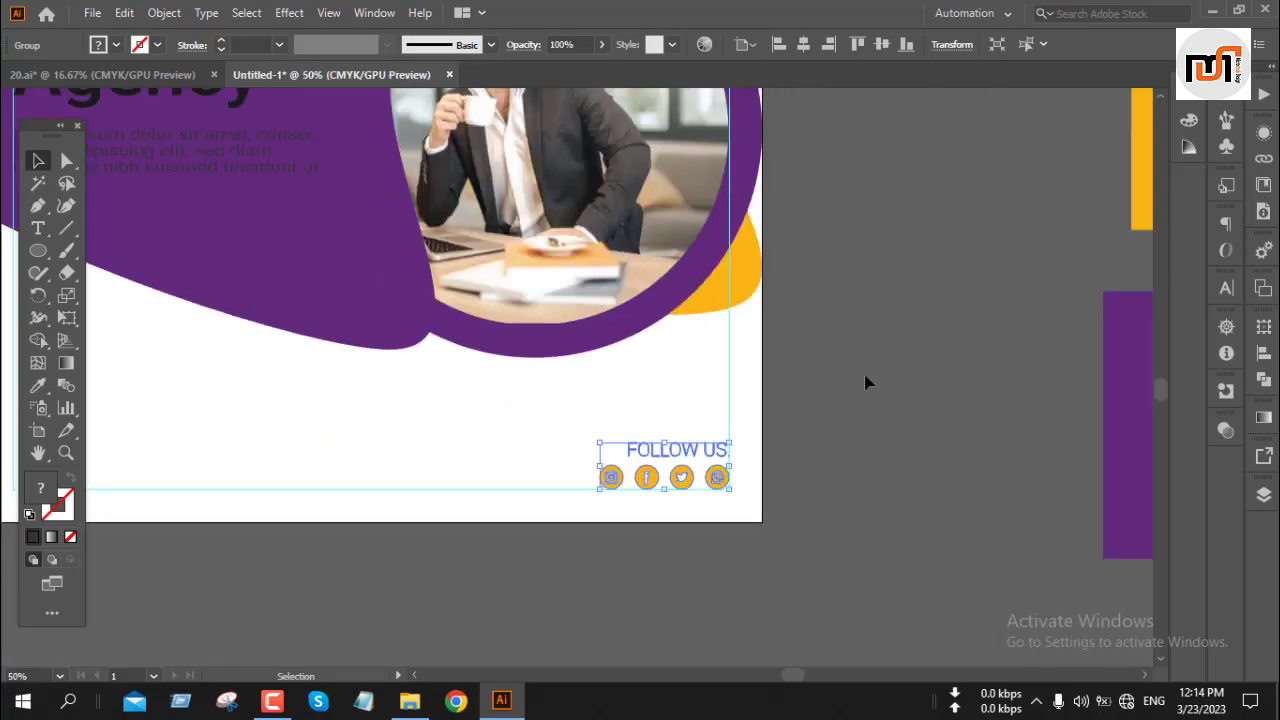
left_click(865, 374)
Copy the phone heading and number group from the reference to the artboard's lower-left corner
scroll(865, 374, "down", 1)
scroll(867, 378, "down", 2)
scroll(780, 409, "up", 2)
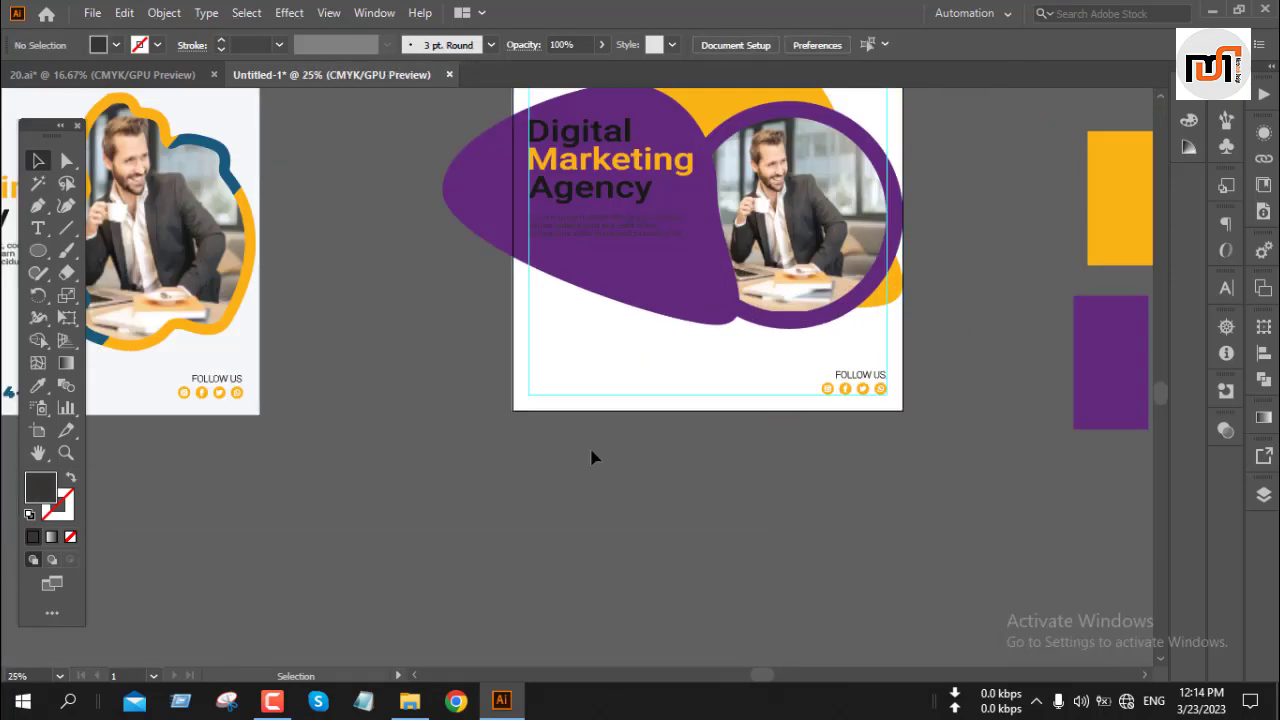
left_click_drag(594, 454, 816, 425)
left_click(222, 370)
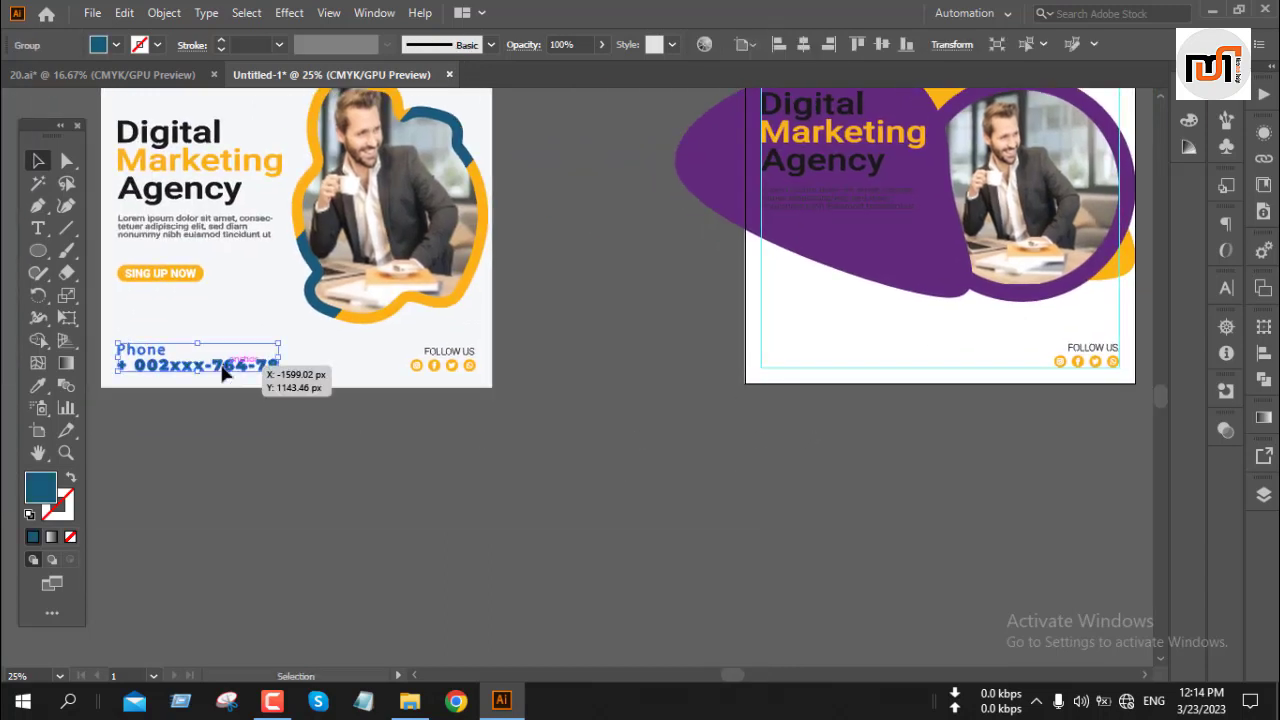
left_click_drag(222, 370, 870, 362)
scroll(808, 349, "up", 3)
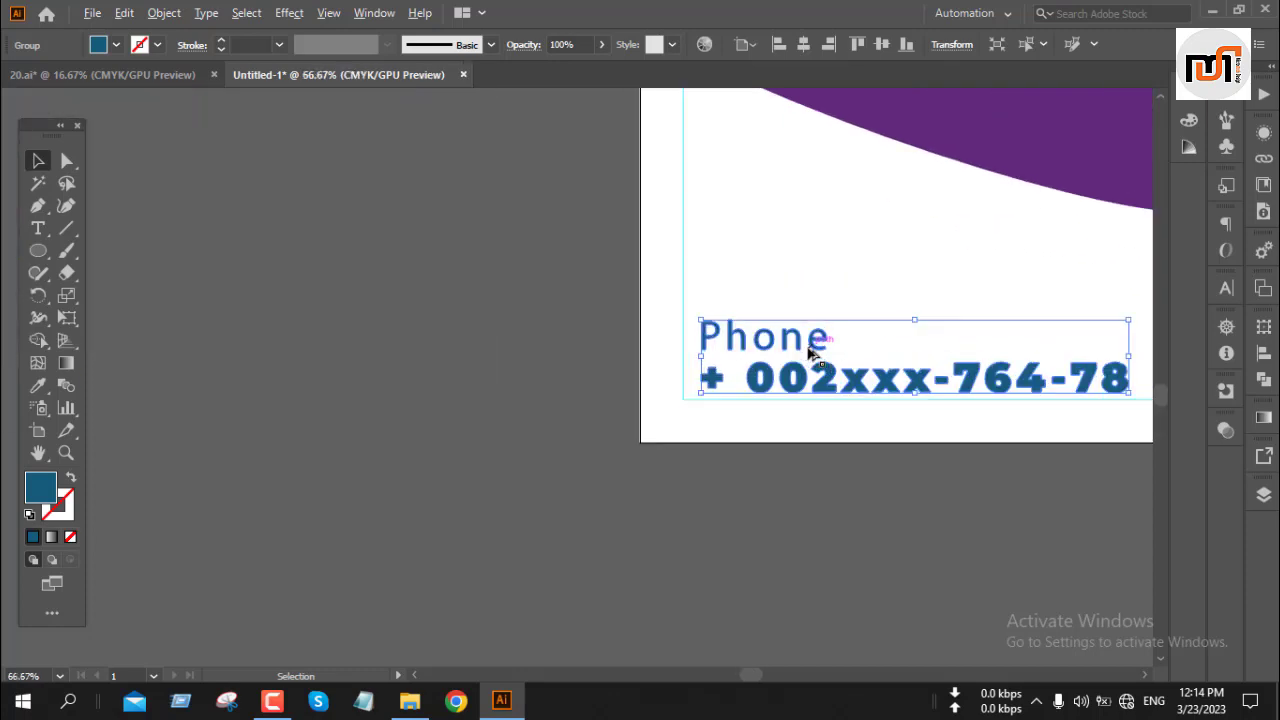
Align the copied phone text group with the left and bottom margin guides
left_click(760, 383)
left_click_drag(760, 383, 740, 388)
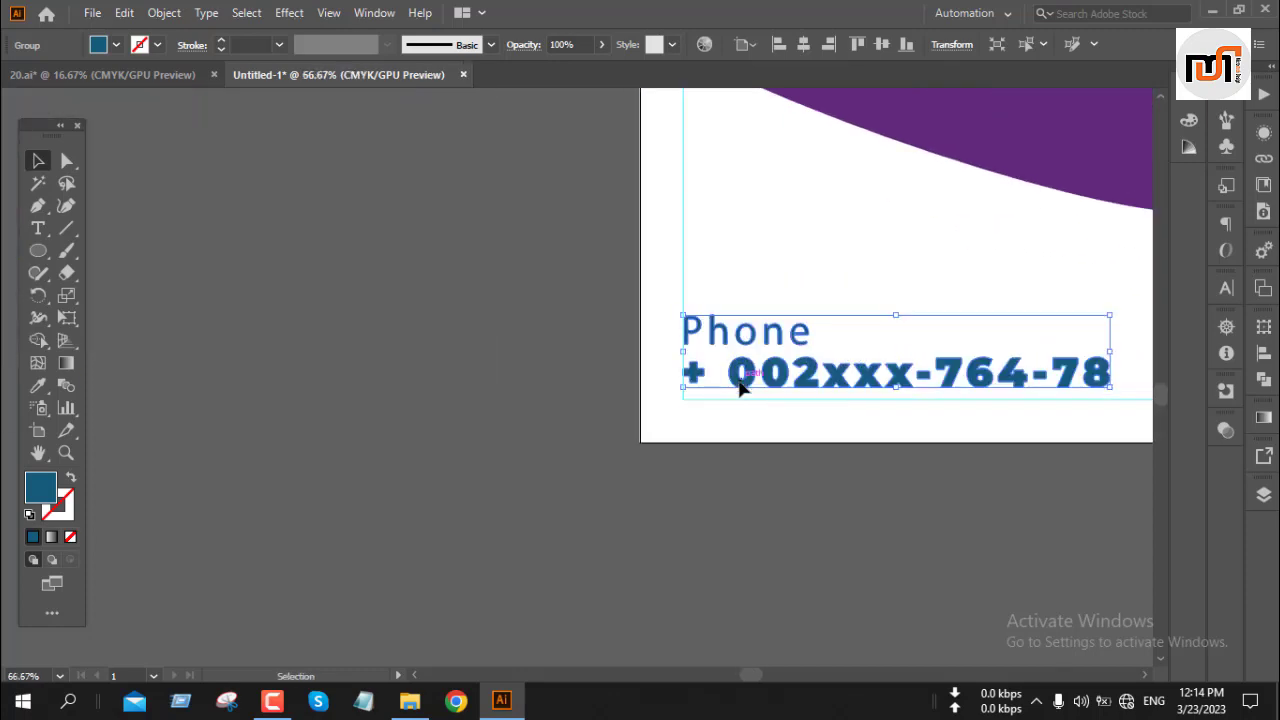
key("Down")
key("Down")
key("Down")
key("Down")
key("Down")
key("Down")
key("Down")
key("Down")
key("Down")
key("Down")
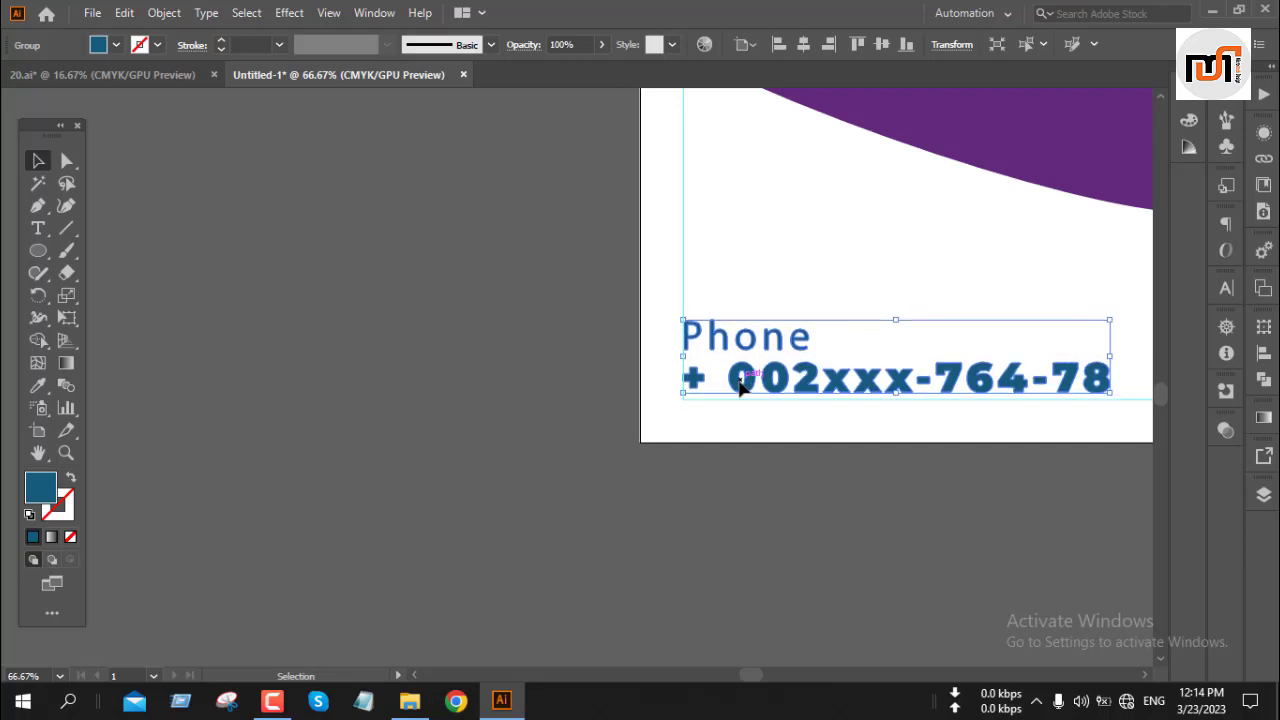
key("Down")
key("Down")
key("Down")
key("Down")
key("Down")
key("Down")
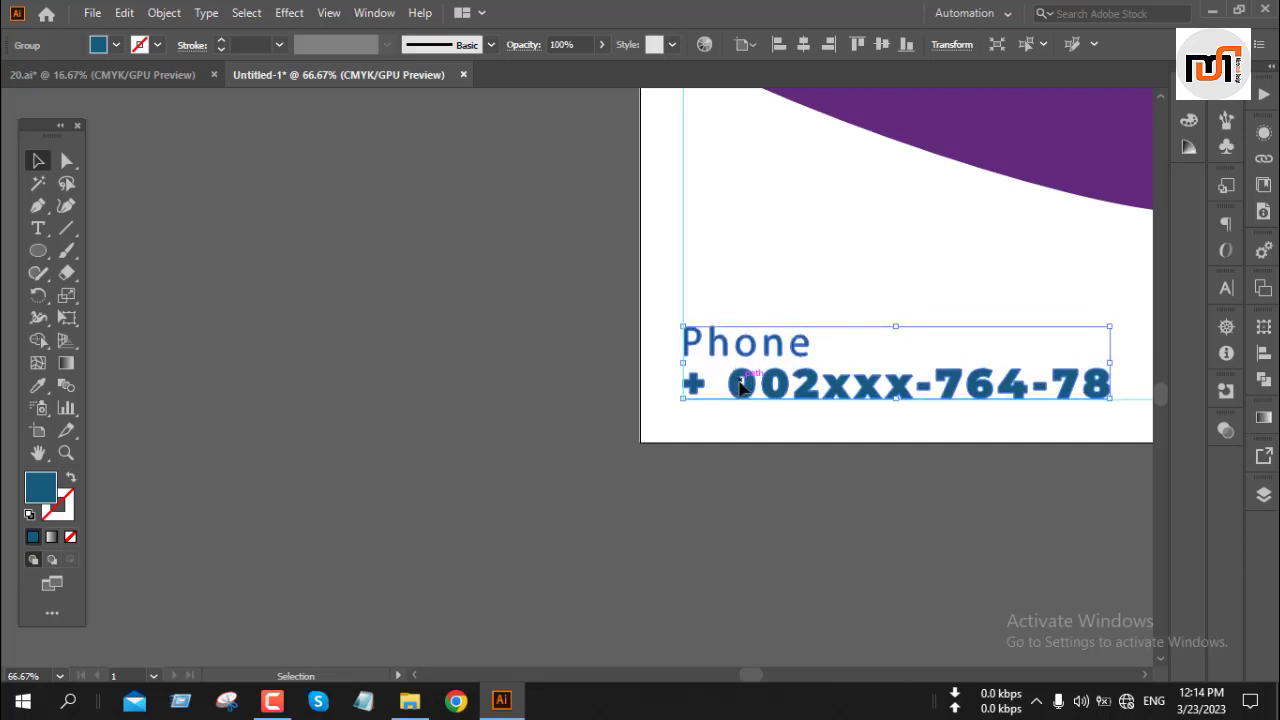
left_click(545, 394)
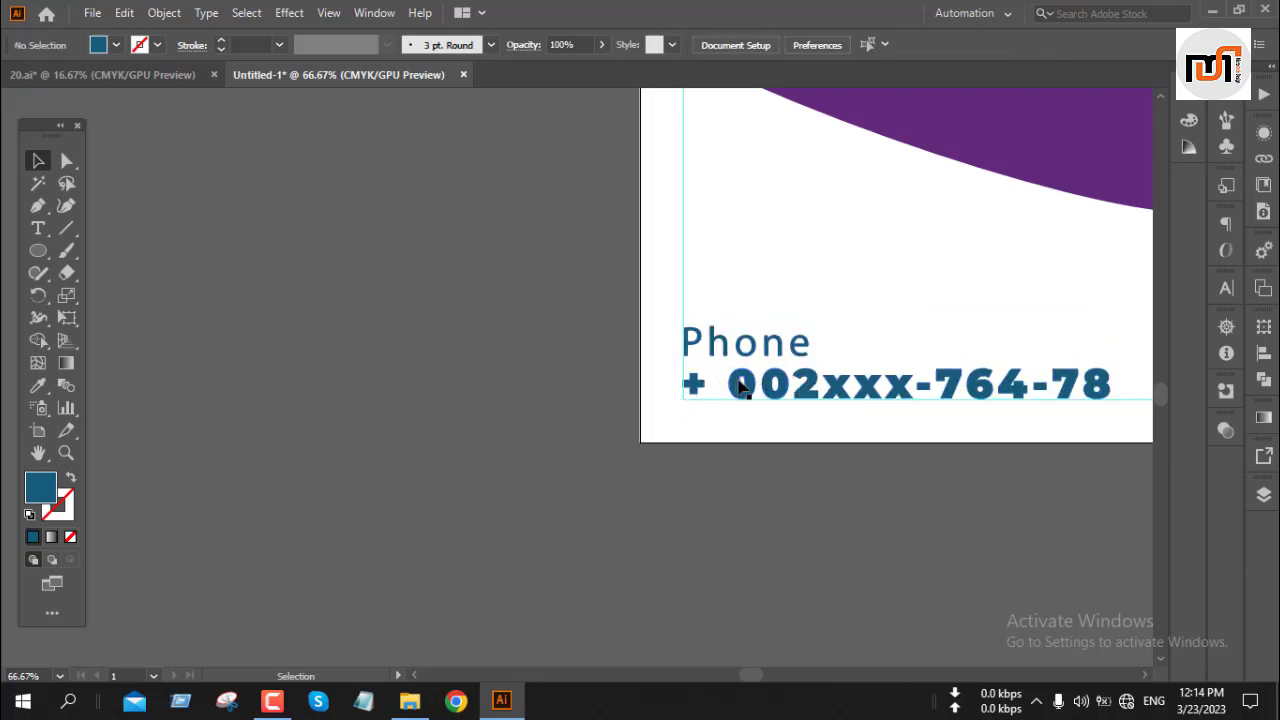
Recolor the phone text group with the orange sampled from the large shape behind the photo
left_click(740, 385)
scroll(740, 385, "down", 3)
key("i")
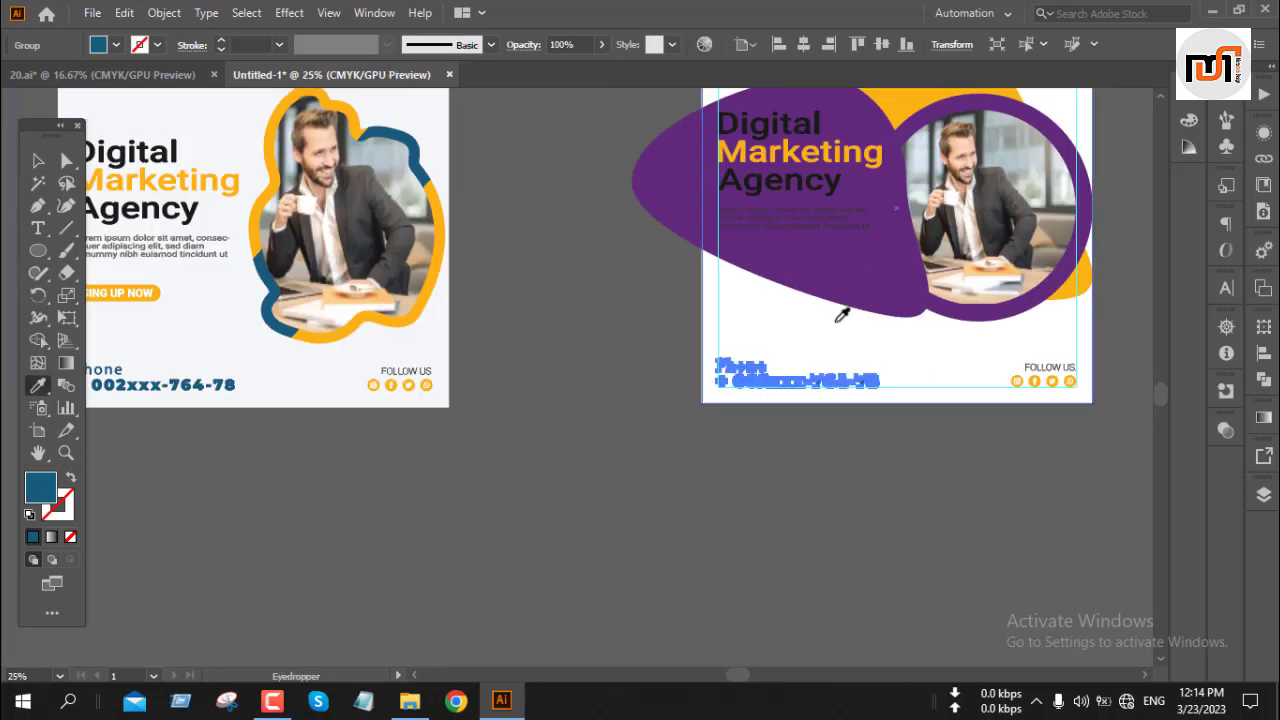
left_click(868, 285)
scroll(862, 285, "up", 2)
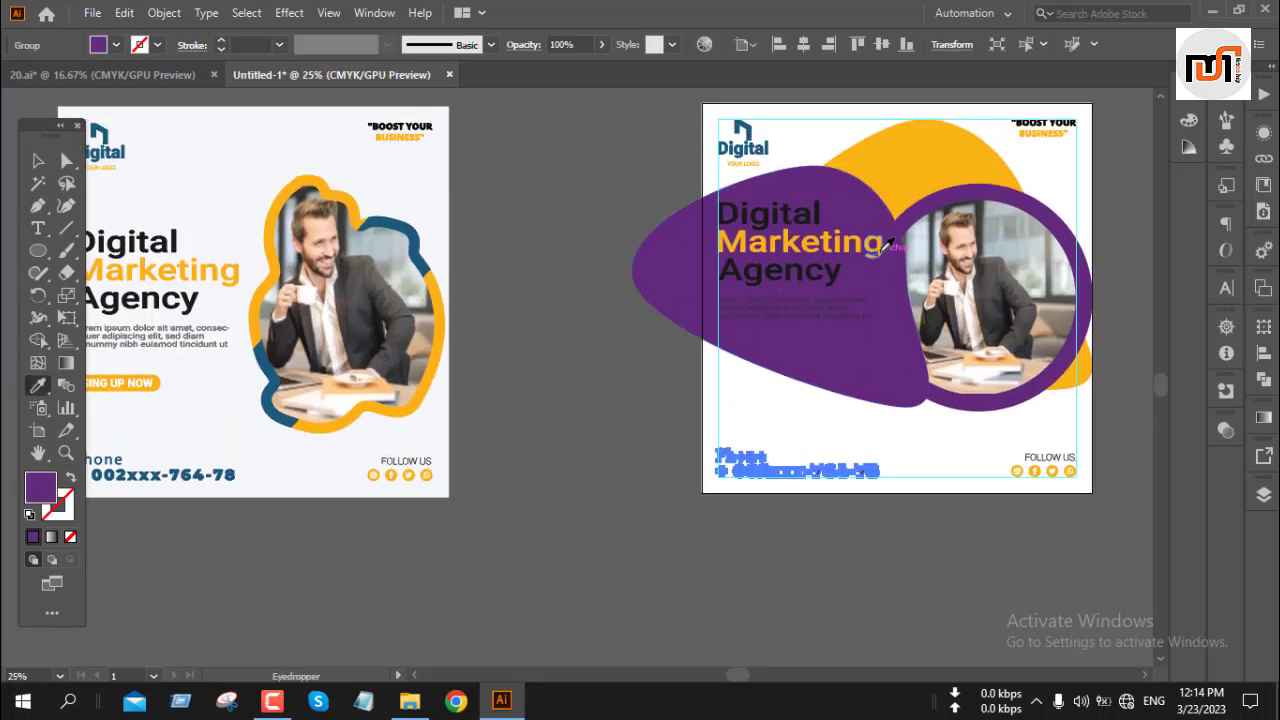
left_click(914, 173)
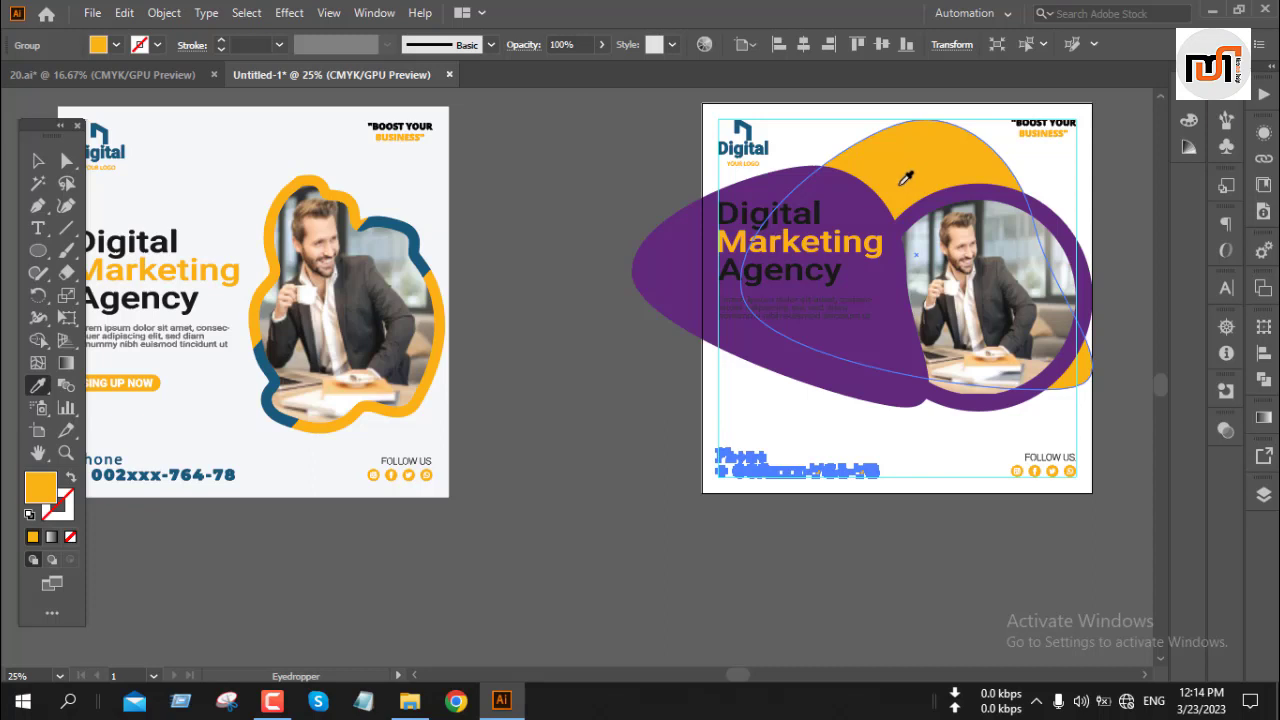
key("v")
left_click(629, 393)
scroll(800, 557, "up", 1)
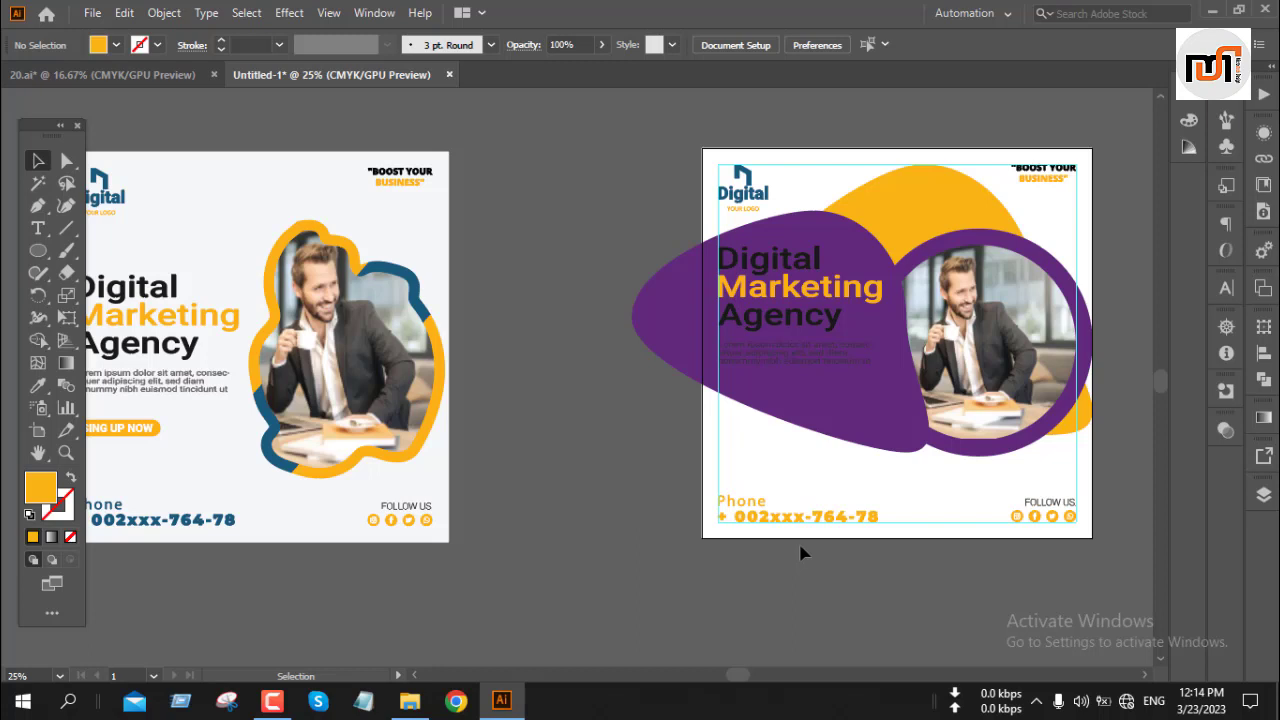
Recolor the artboard's background rectangle with the light grey sampled from the reference design's background
left_click(871, 491)
key("i")
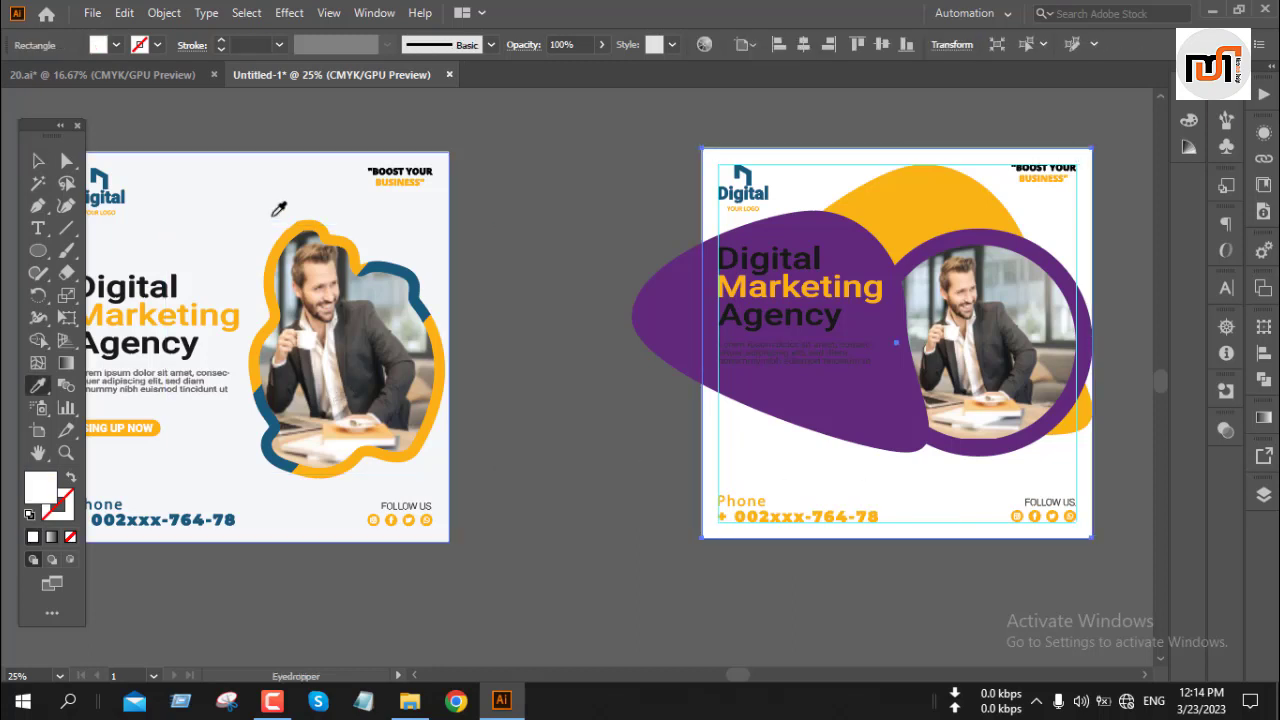
left_click(251, 186)
key("v")
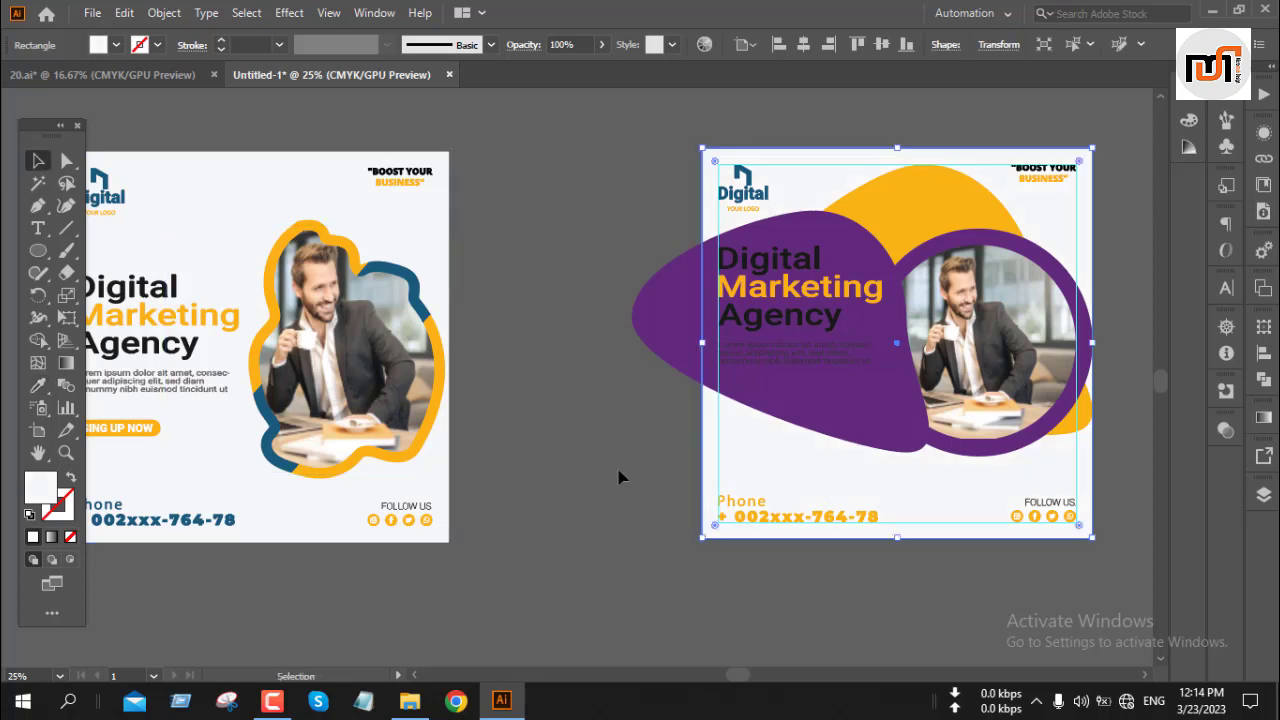
left_click(577, 391)
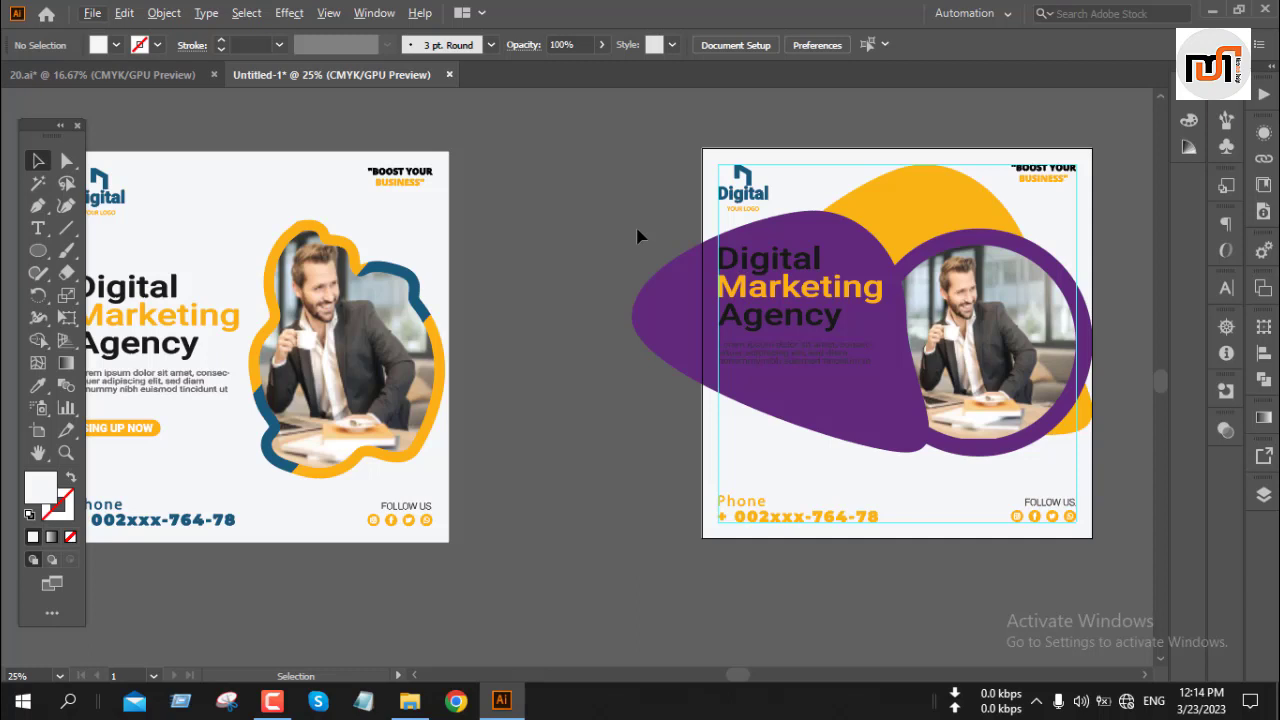
Use Shape Builder to remove the part of the purple shape that extends past the artboard's left edge
left_click_drag(640, 126, 776, 357)
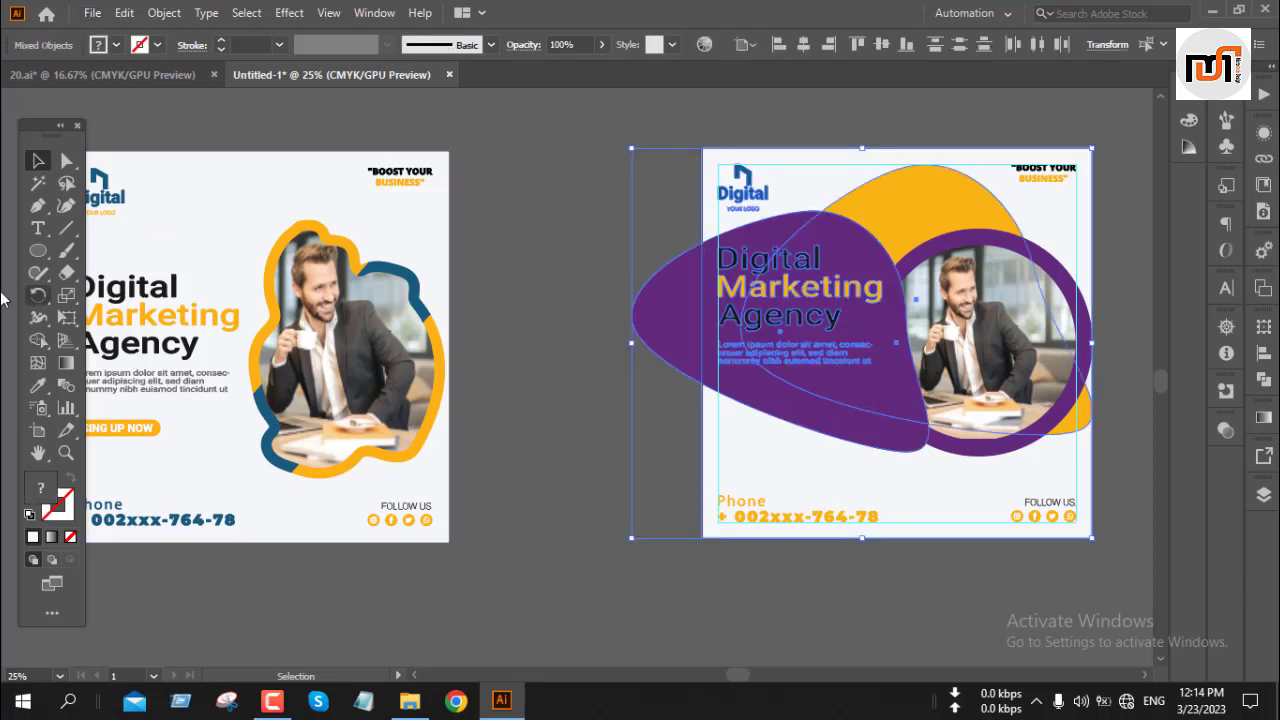
left_click(38, 340)
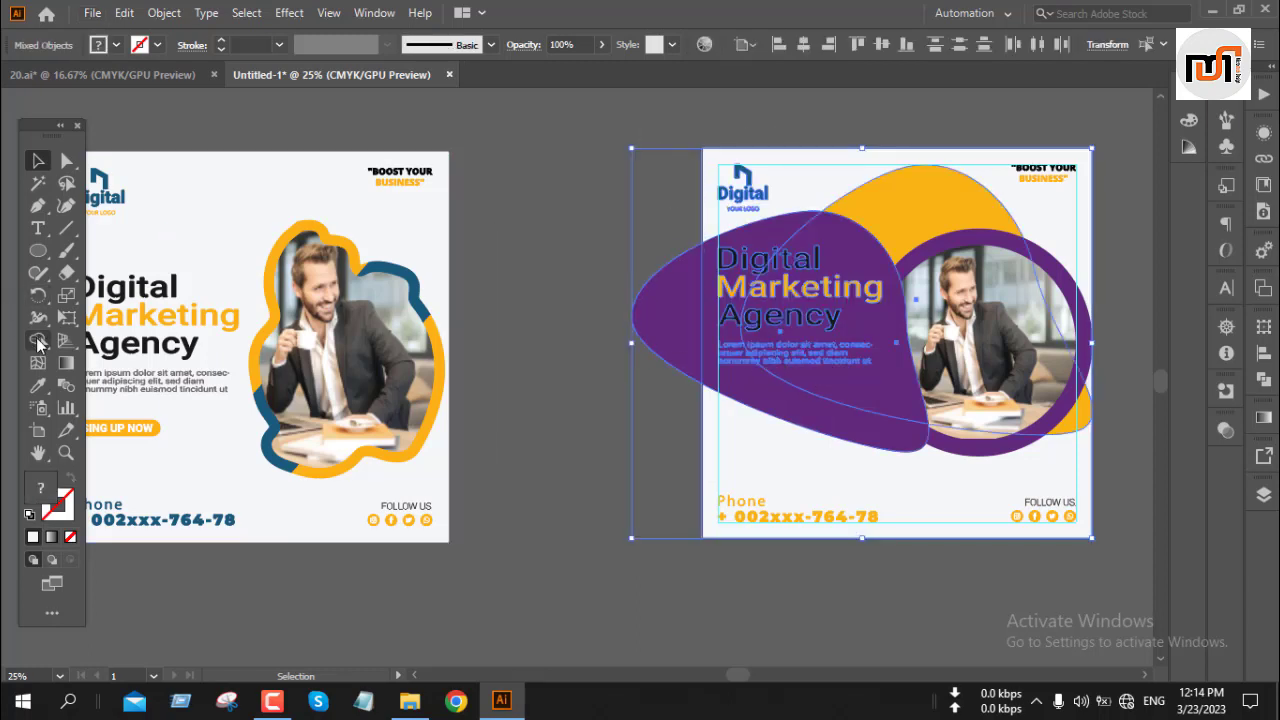
left_click(657, 323, "alt")
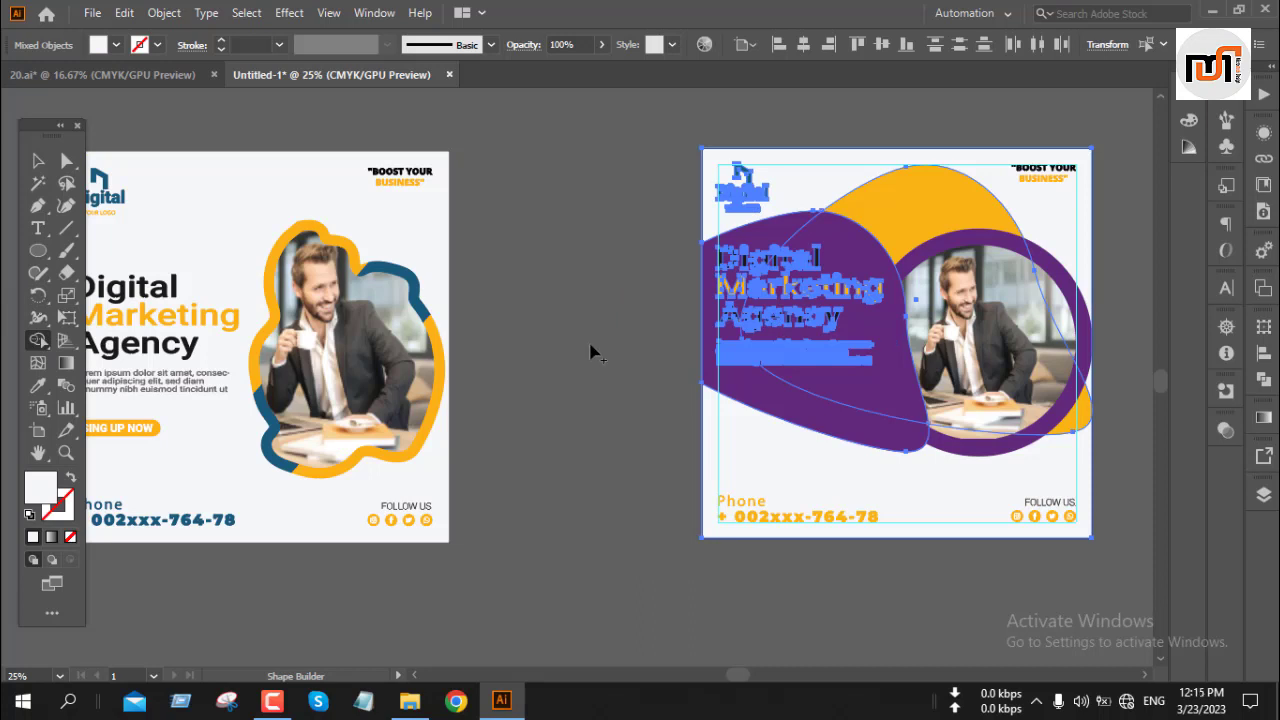
key("v")
left_click(590, 350)
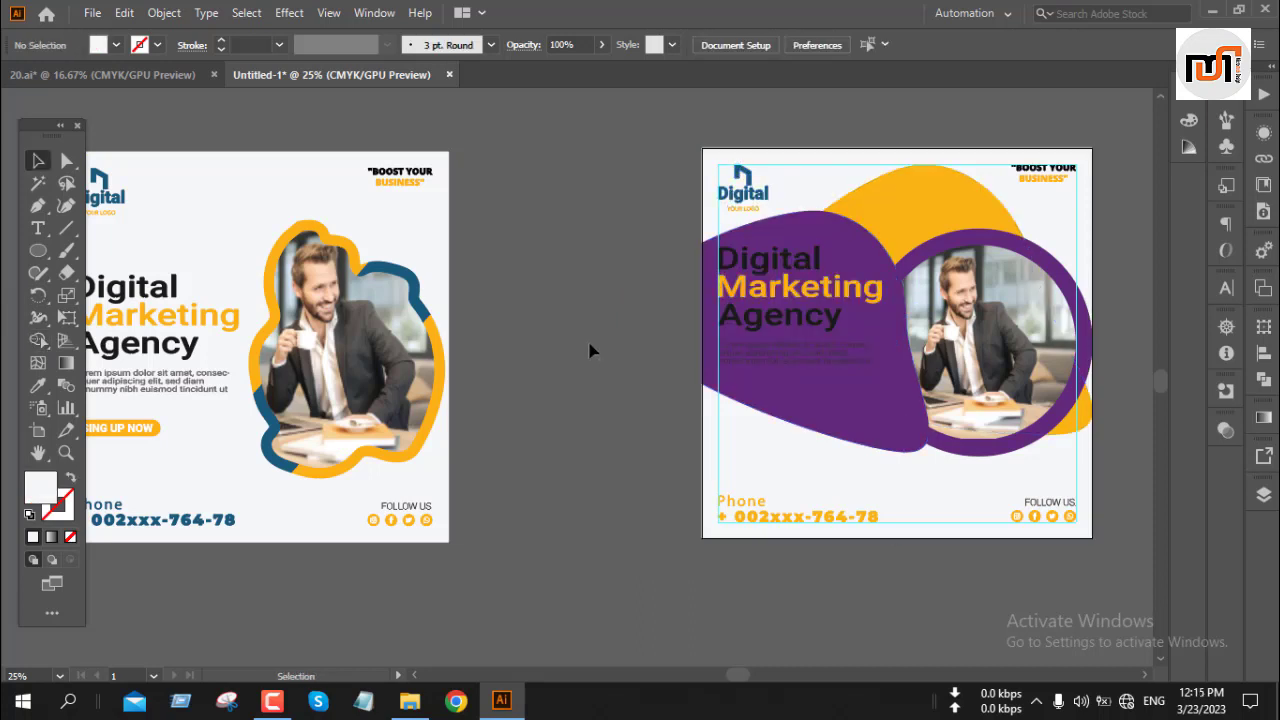
Hide the margin guides and fit the artboard in the window
right_click(590, 350)
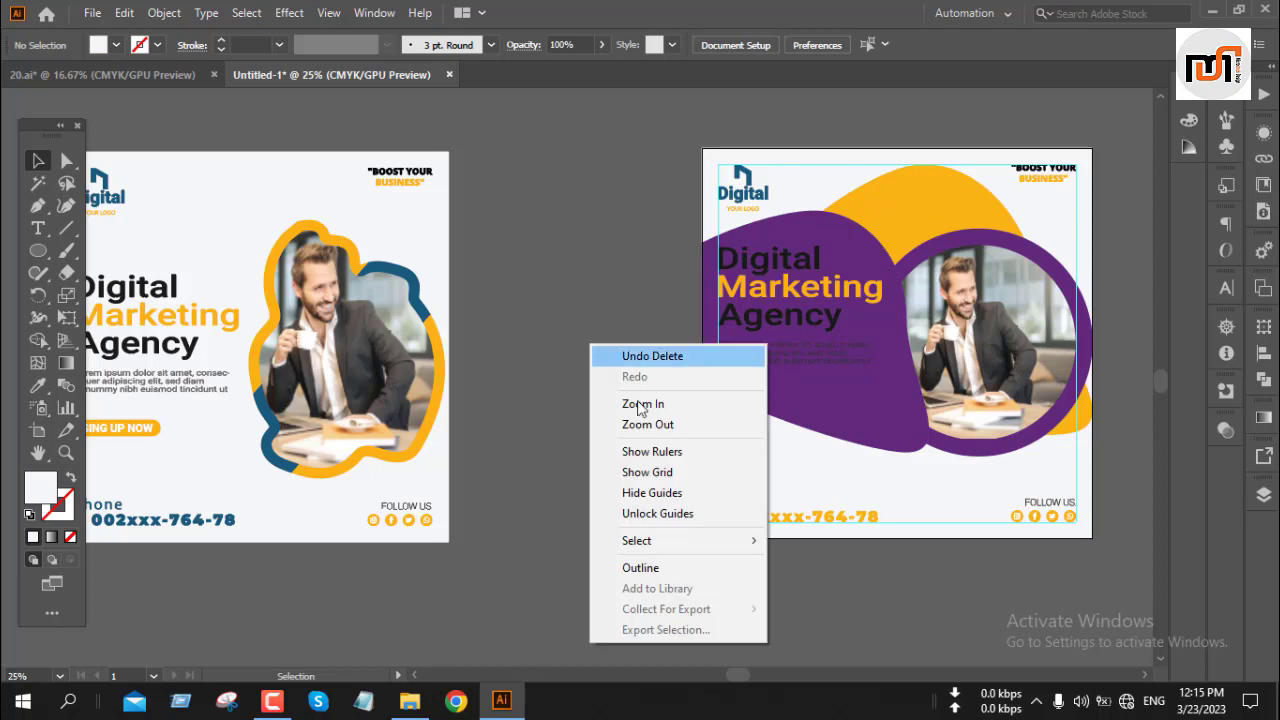
left_click(664, 494)
key("a")
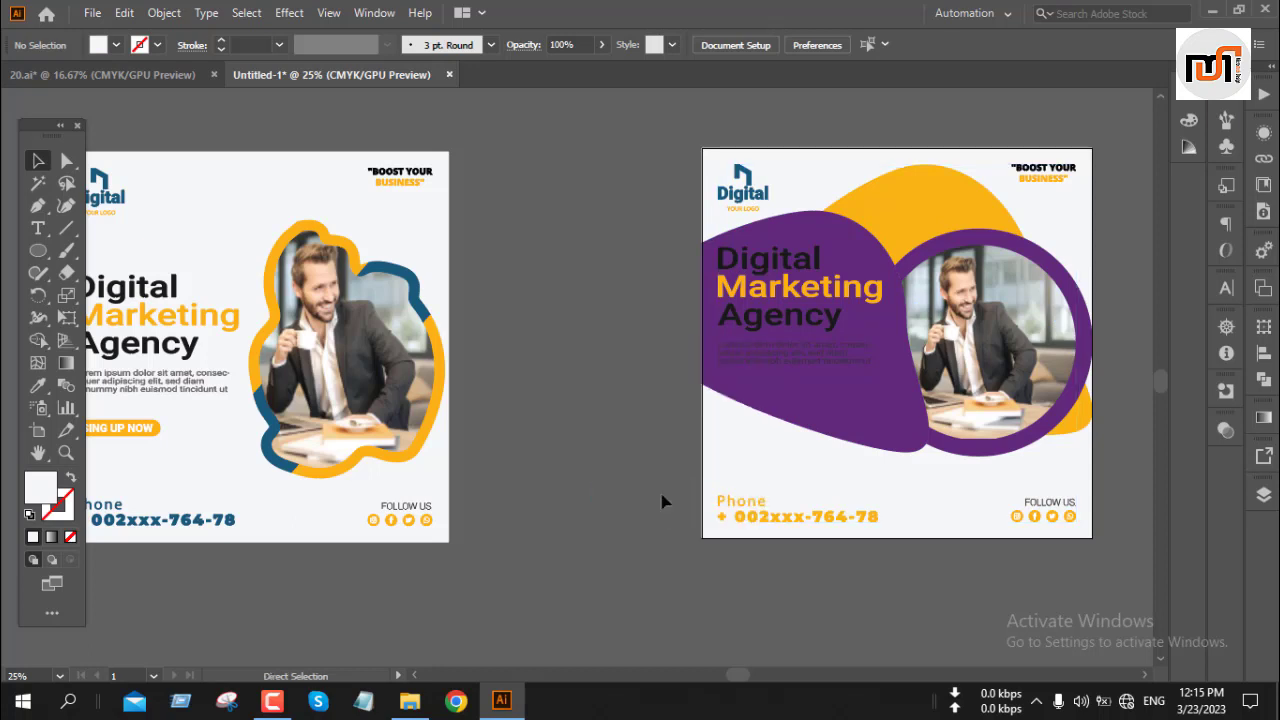
key("ctrl+0")
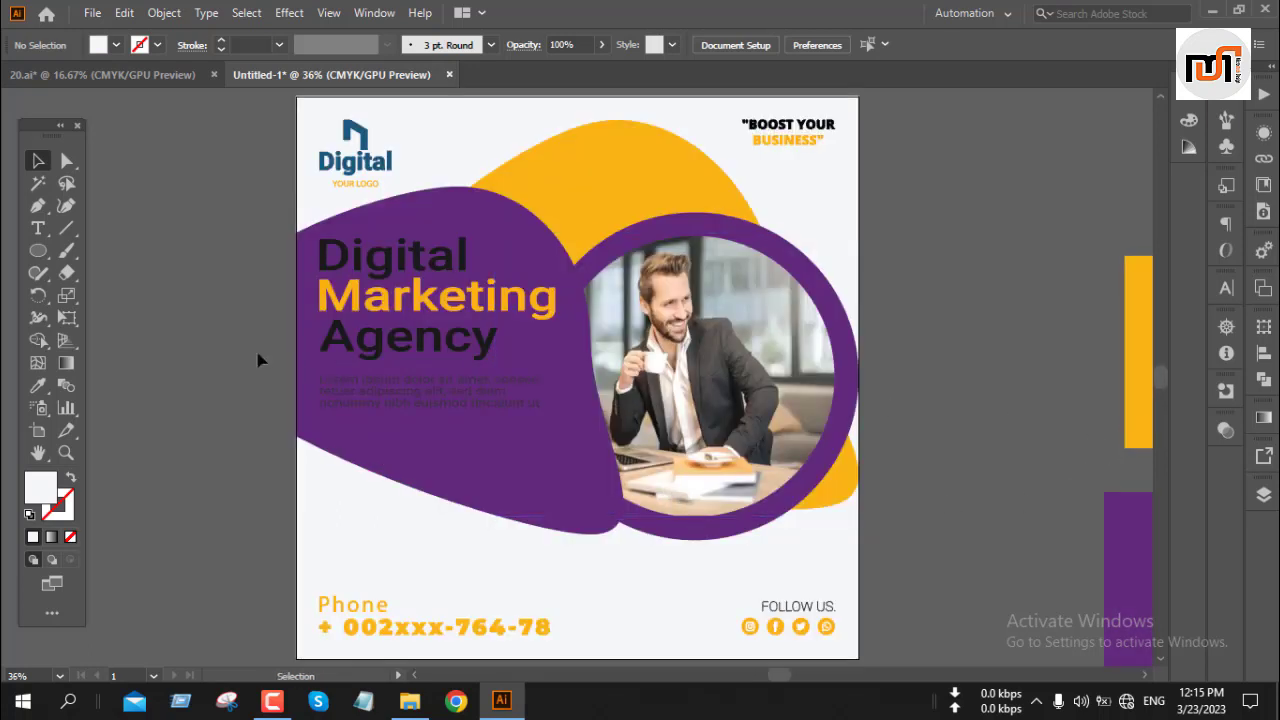
Ungroup the Digital Marketing Agency headline and paragraph text
left_click(367, 354)
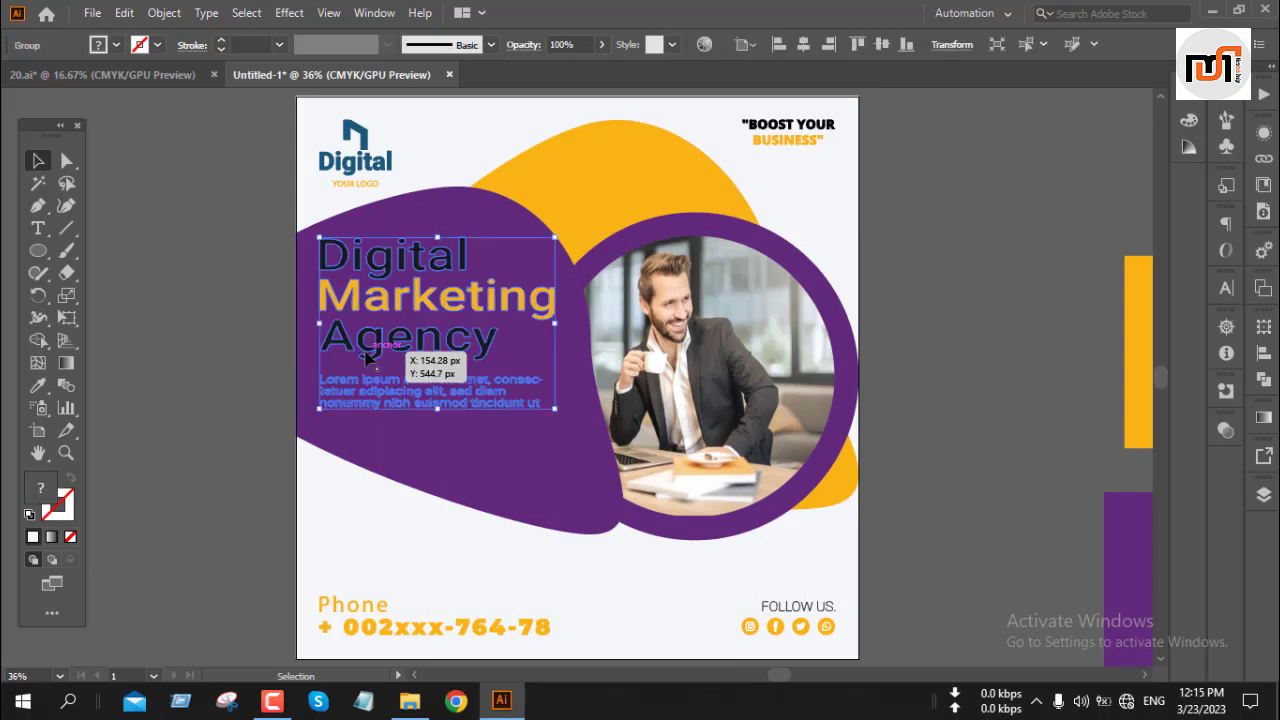
right_click(388, 356)
left_click(432, 508)
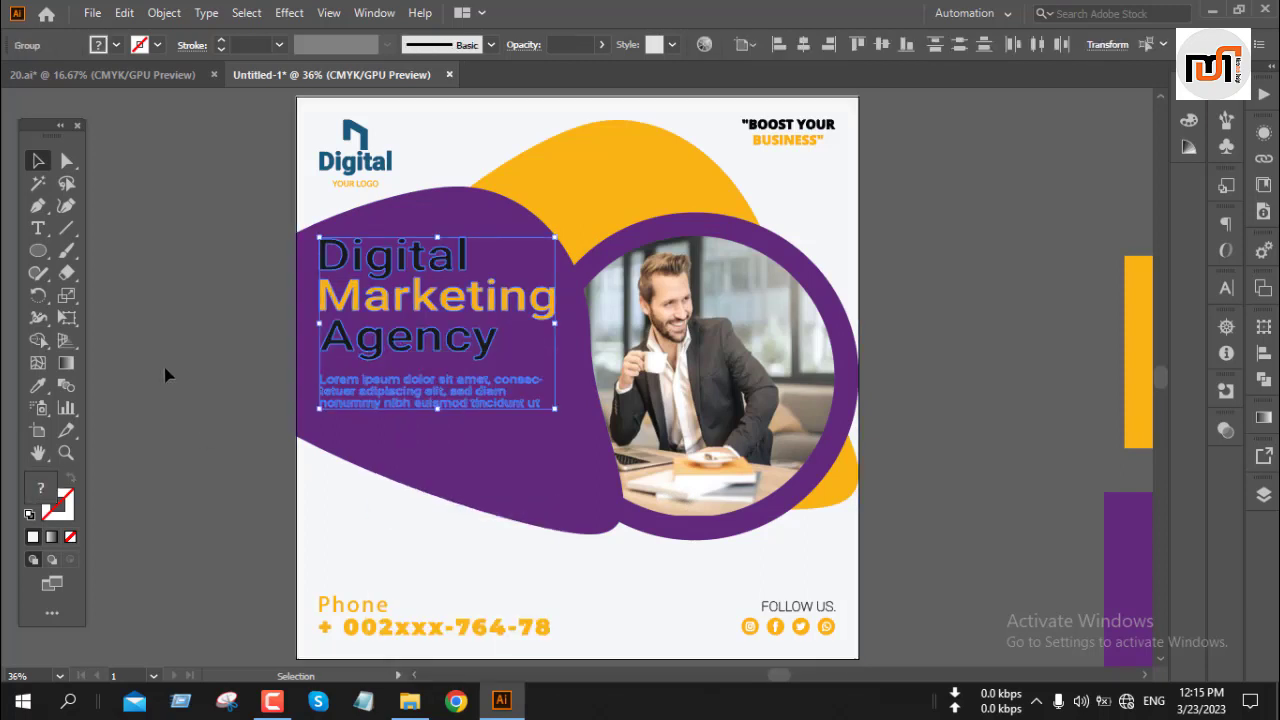
left_click(165, 374)
Fill the headline words Digital and Agency and the lorem ipsum paragraph with white
left_click(371, 257)
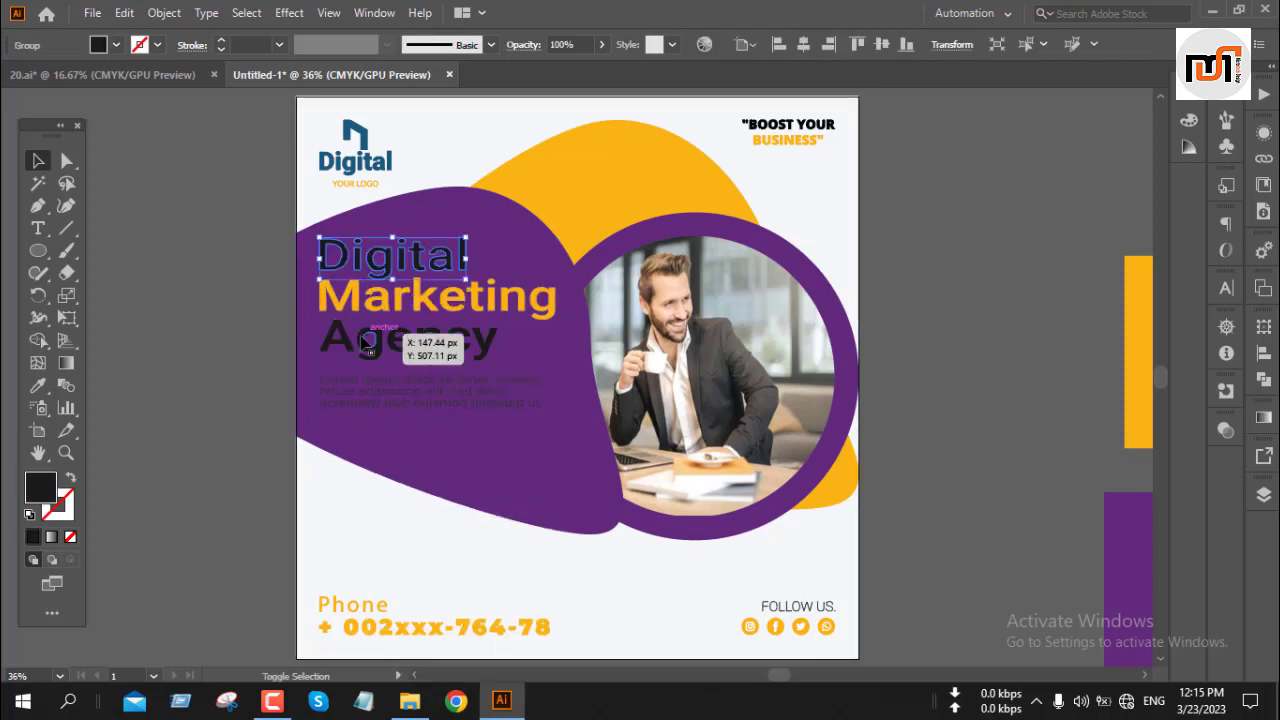
left_click(367, 345, "shift")
left_click(390, 390, "shift")
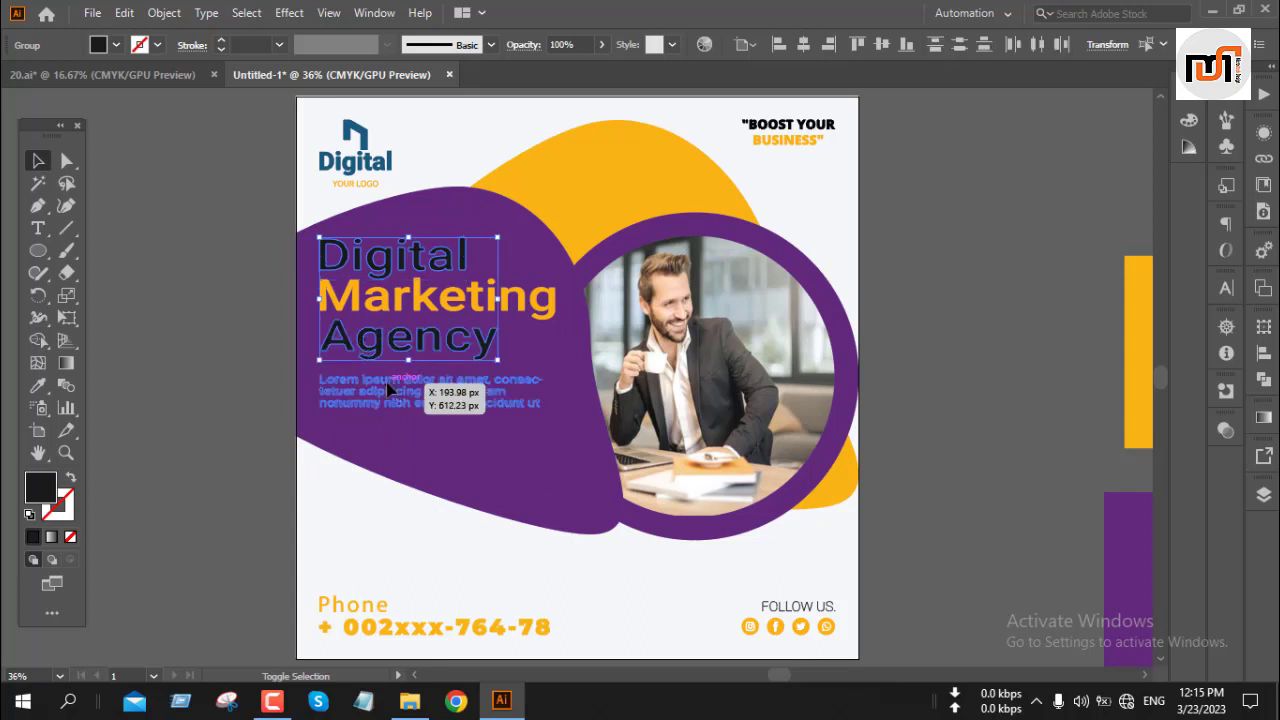
left_click(116, 45)
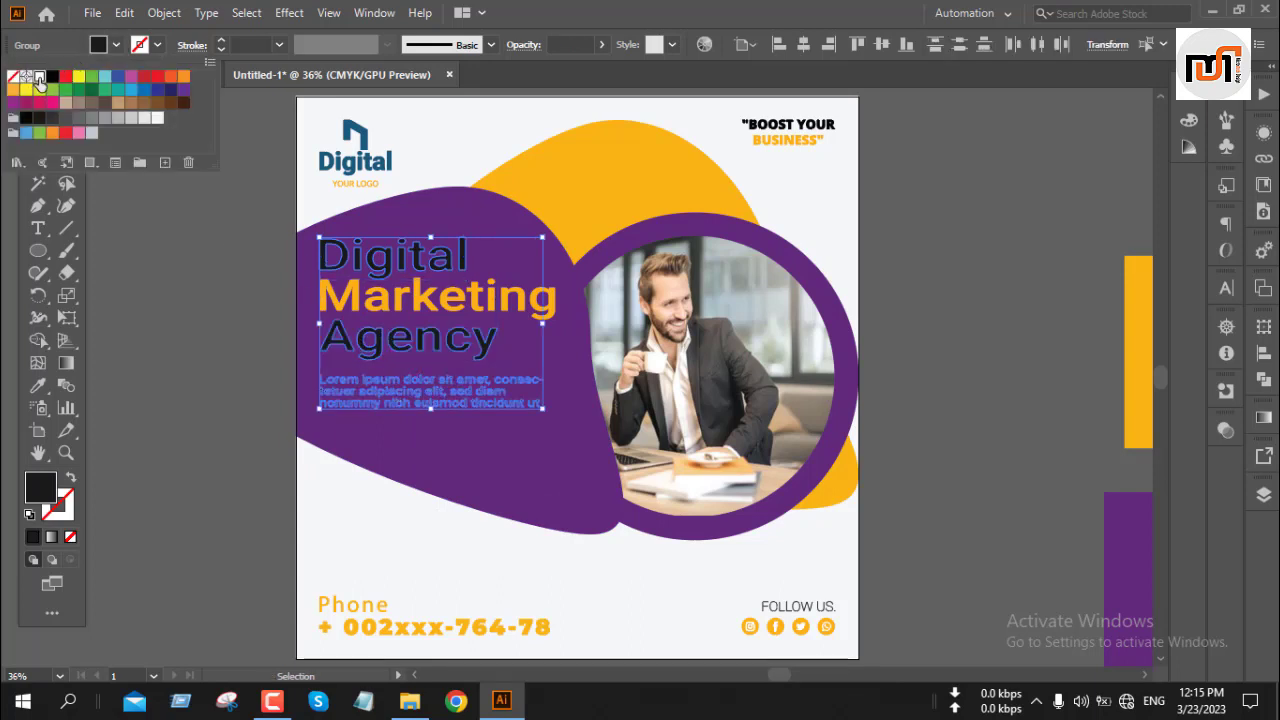
left_click(39, 77)
left_click(257, 370)
left_click(257, 370)
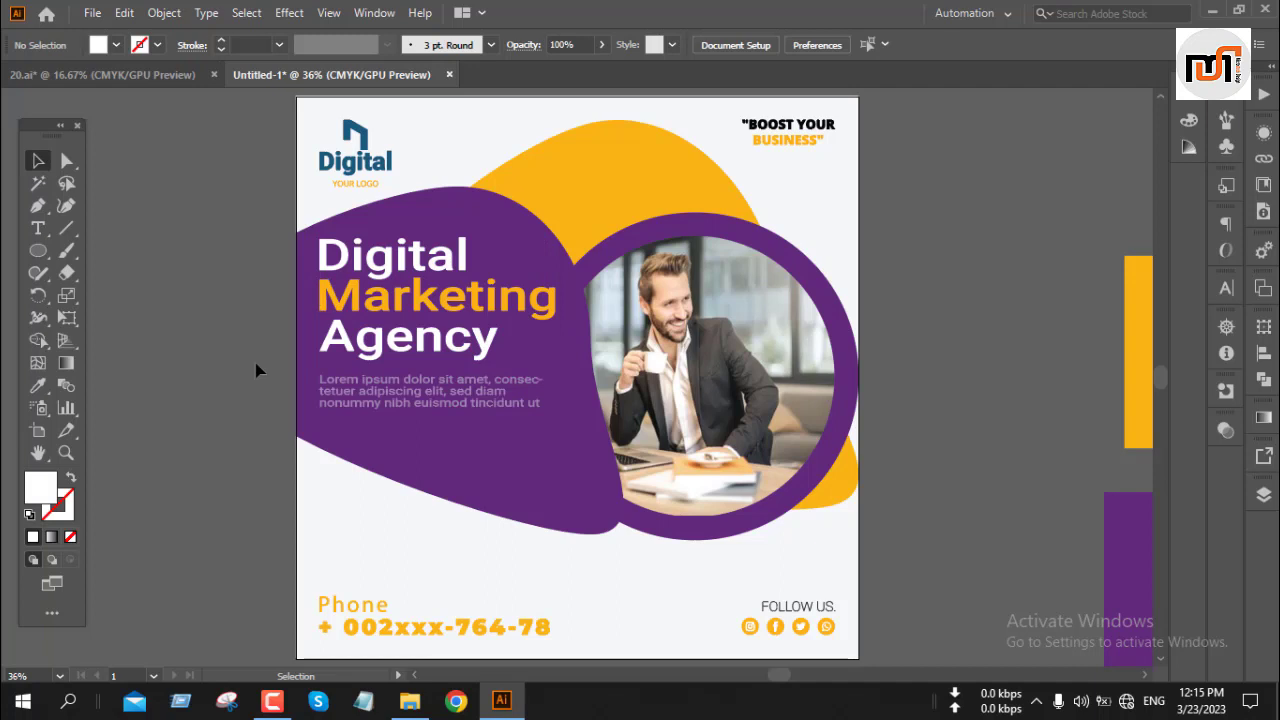
Group the three headline words and the lorem ipsum paragraph back together
left_click(412, 268)
left_click(427, 310, "shift")
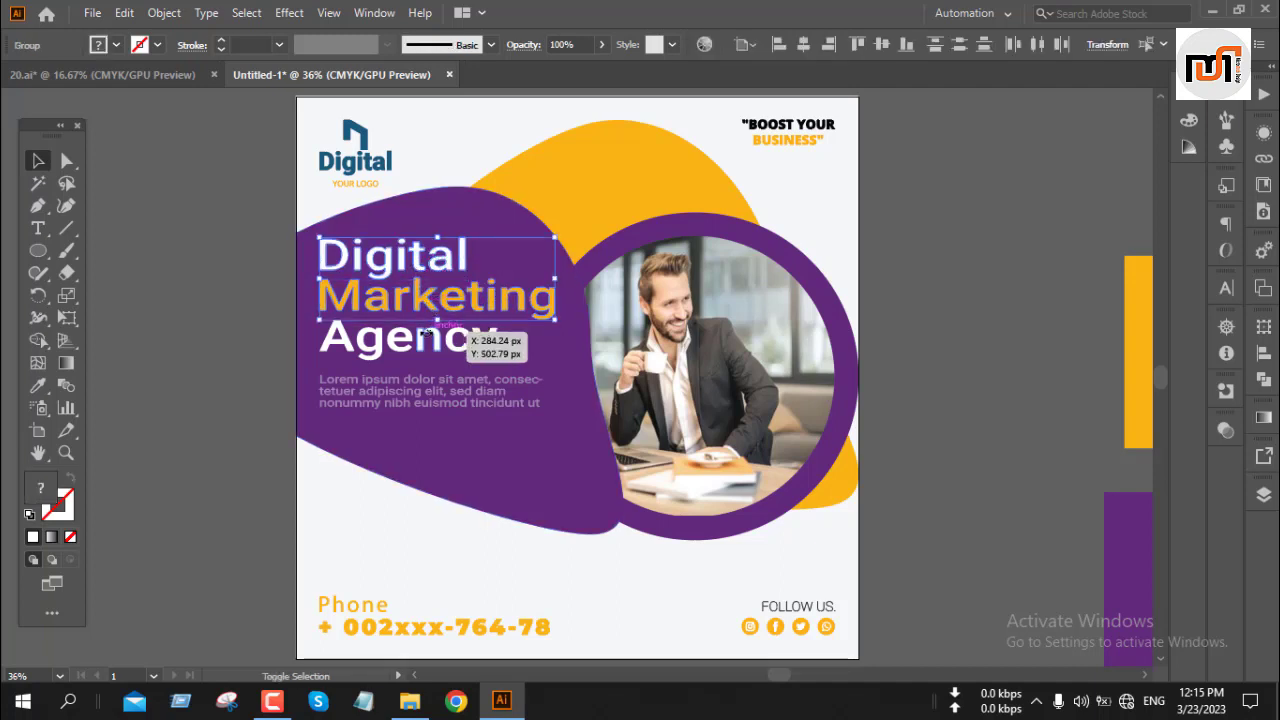
left_click(420, 340, "shift")
left_click(437, 397, "shift")
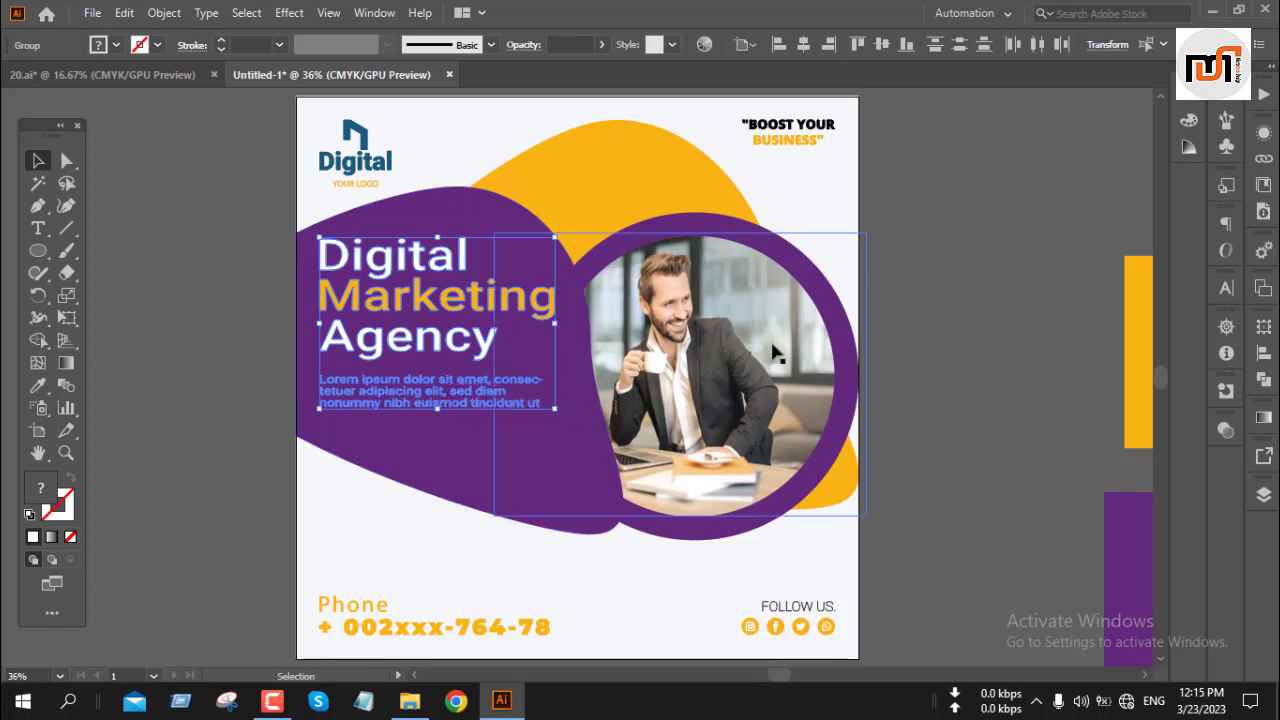
key("ctrl+shift+o")
left_click(930, 256)
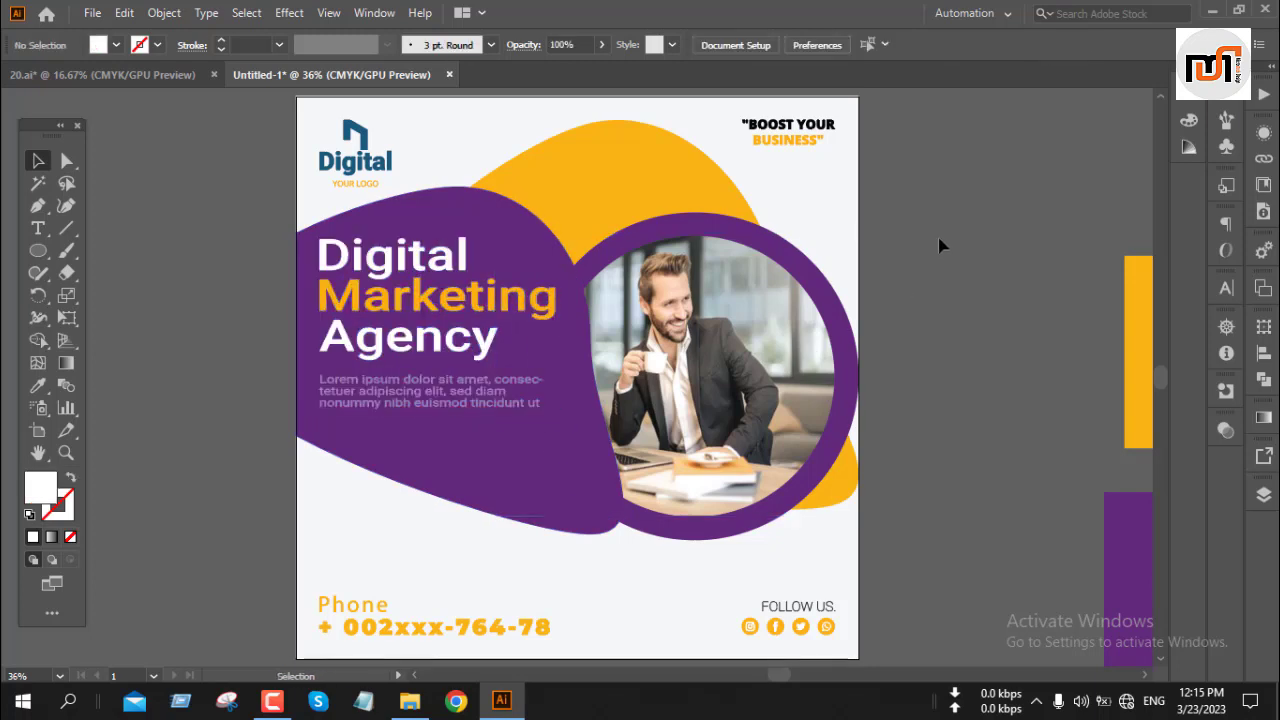
Ungroup the Digital logo from its YOUR LOGO tagline
right_click(389, 167)
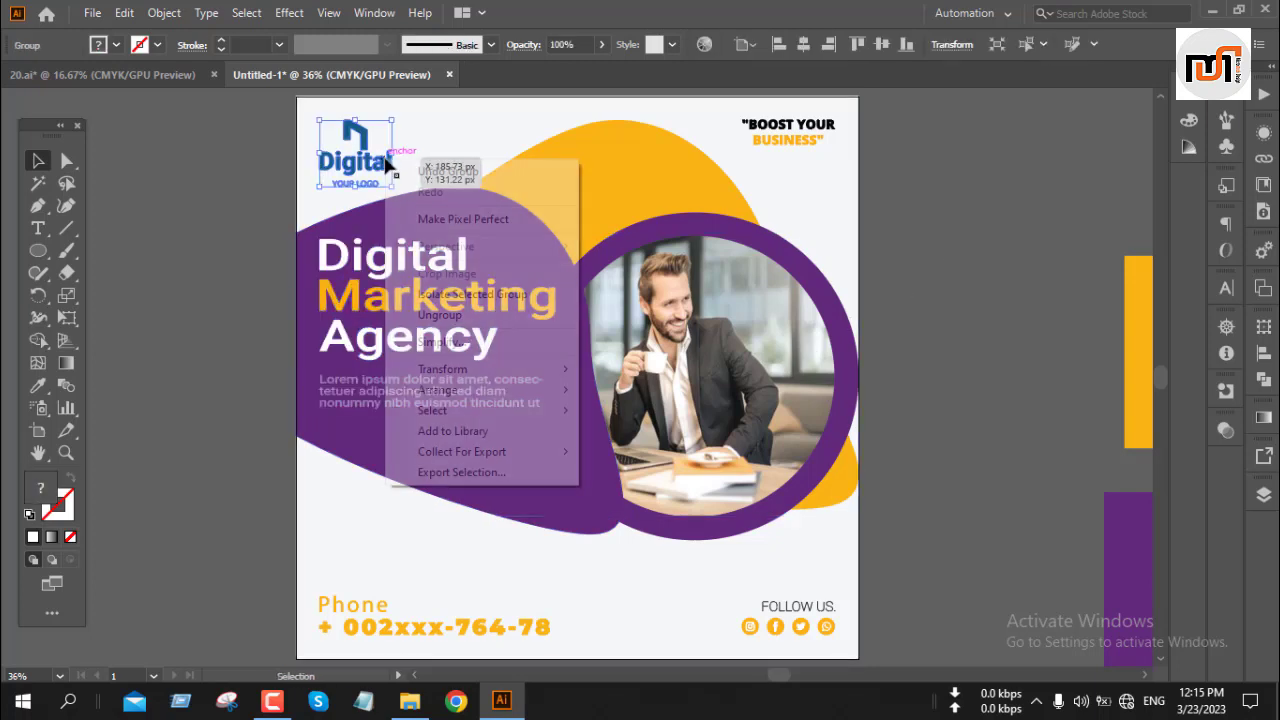
left_click(440, 315)
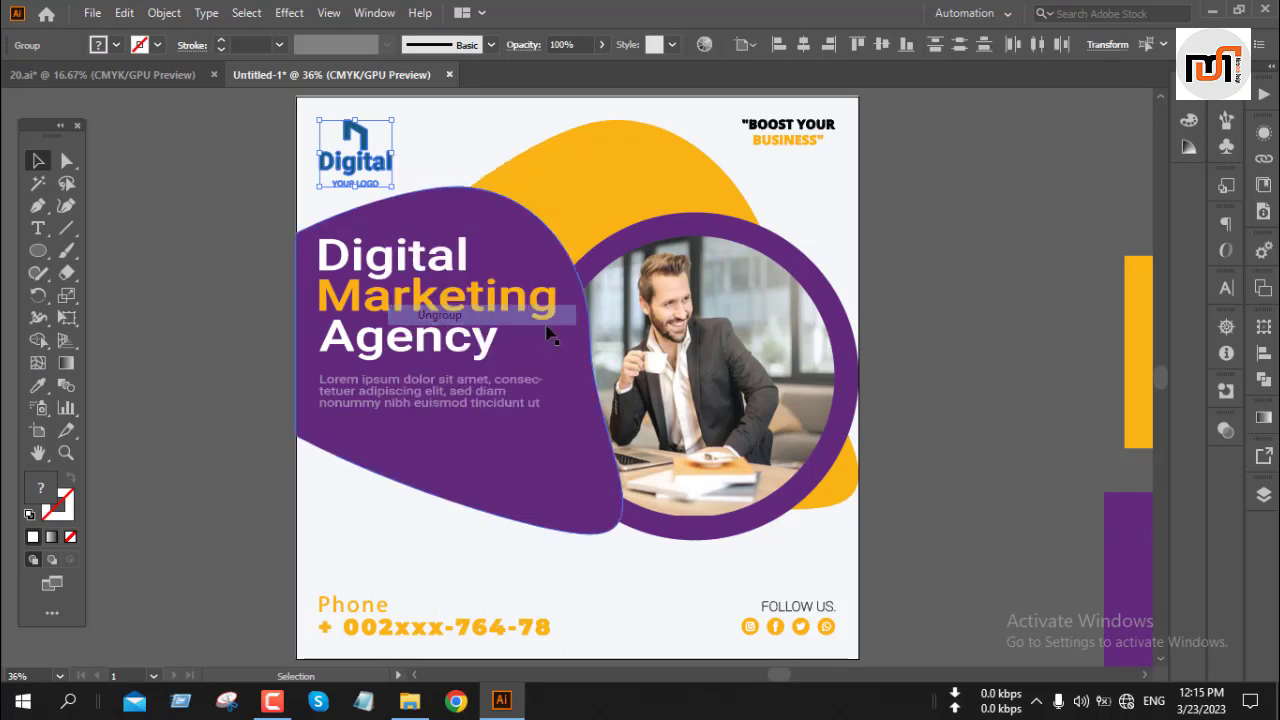
left_click(985, 255)
Recolor the logo mark and its Digital lettering with the purple sampled from the large shape behind the headline
left_click(371, 167)
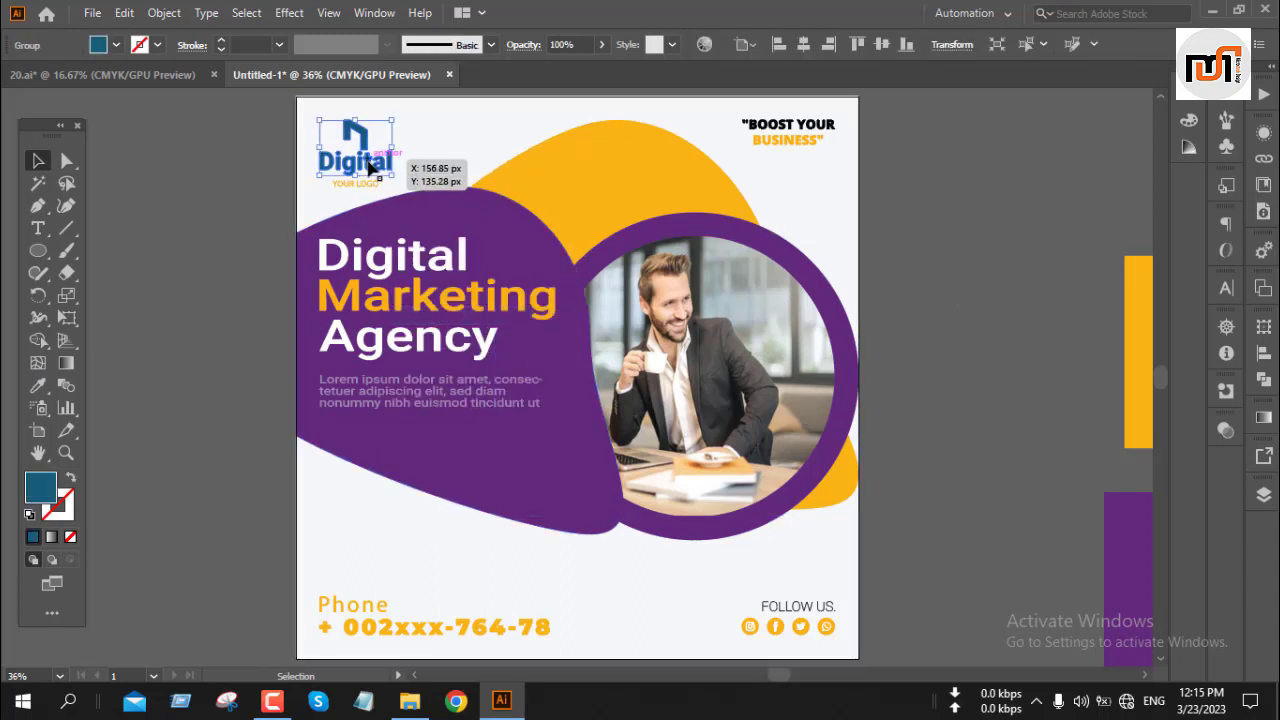
key("o")
key("i")
left_click(529, 247)
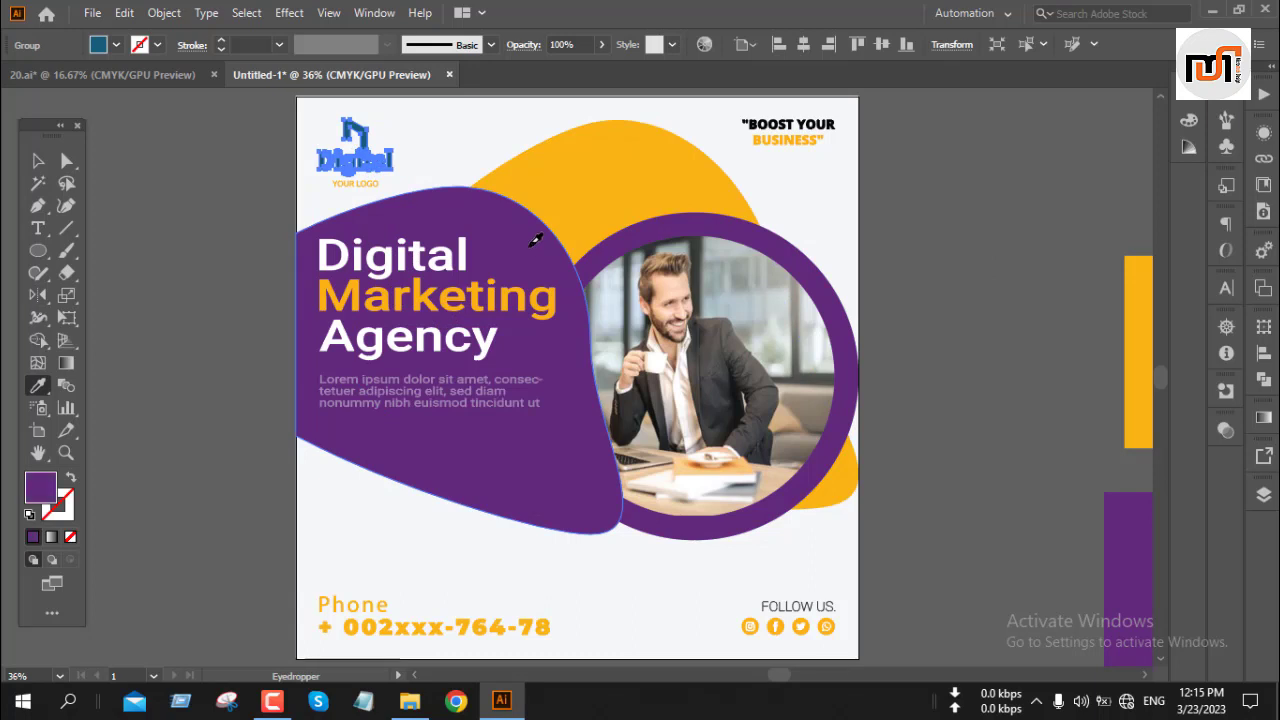
key("v")
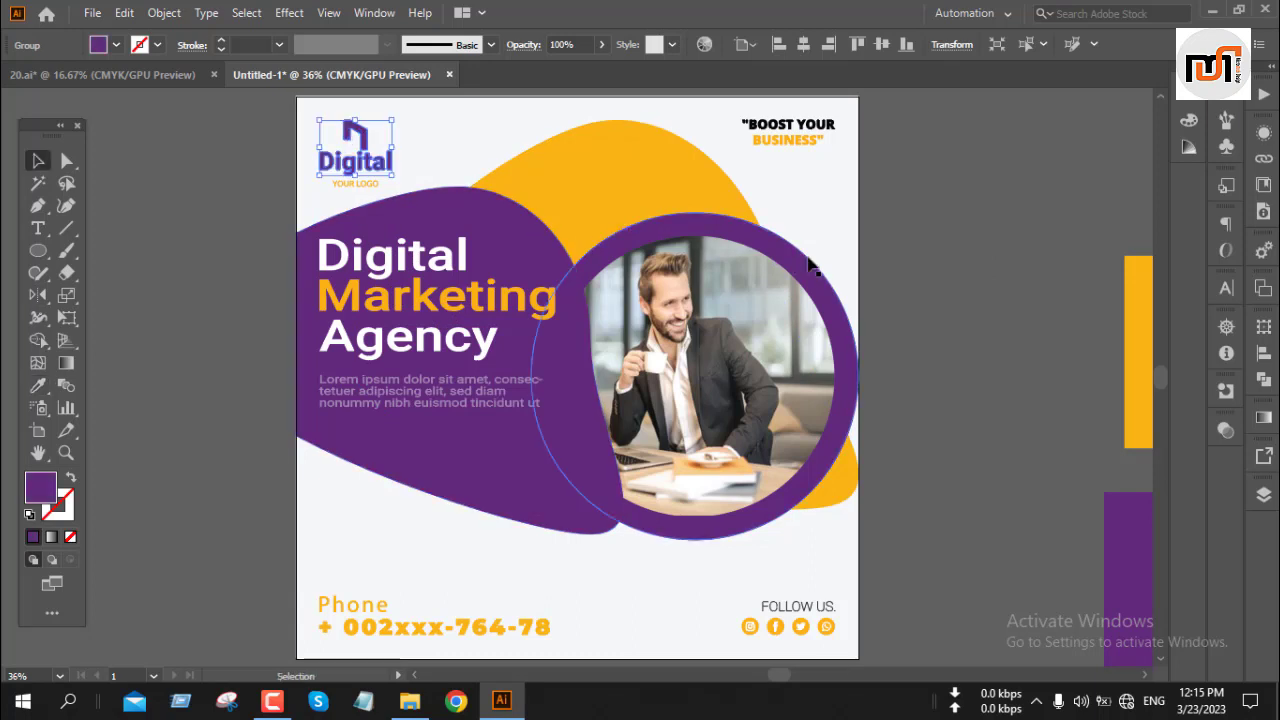
left_click(908, 200)
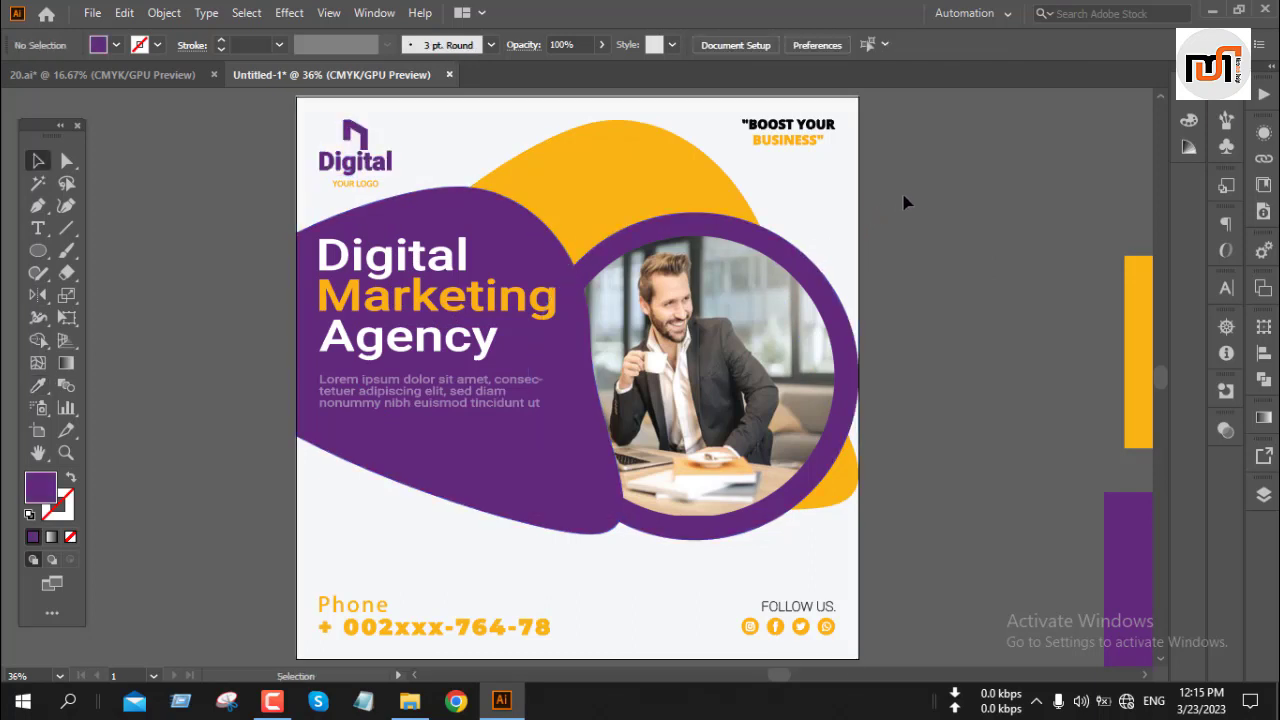
scroll(890, 207, "down", 1)
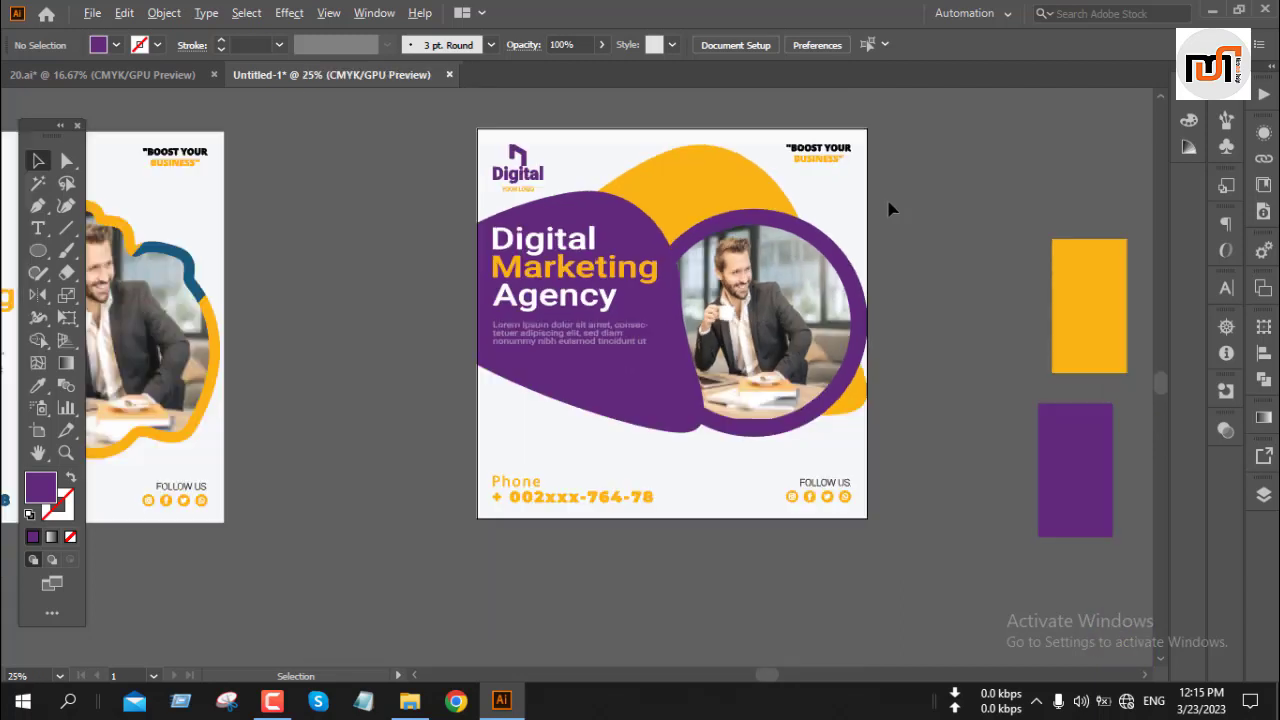